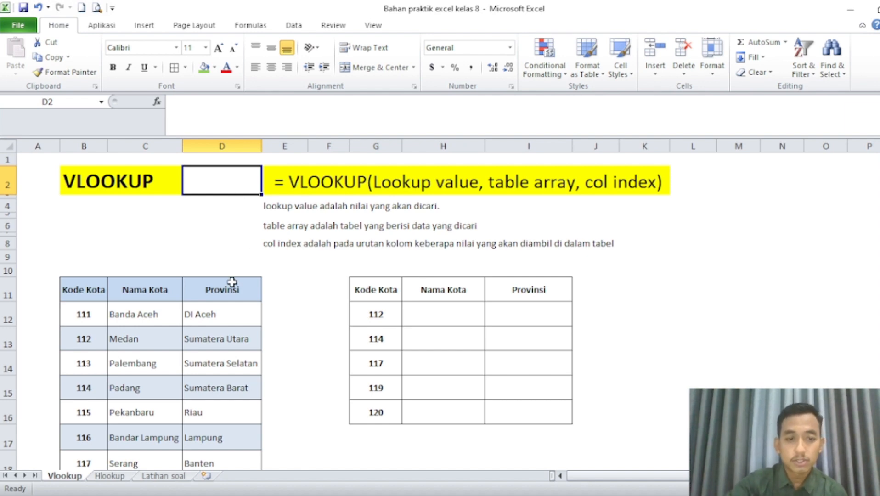
Enter =vlookup(G12,B11:D21,2) in H12 to look up the Nama Kota for code 112.
scroll(232, 282, down, 1)
scroll(232, 282, down, 2)
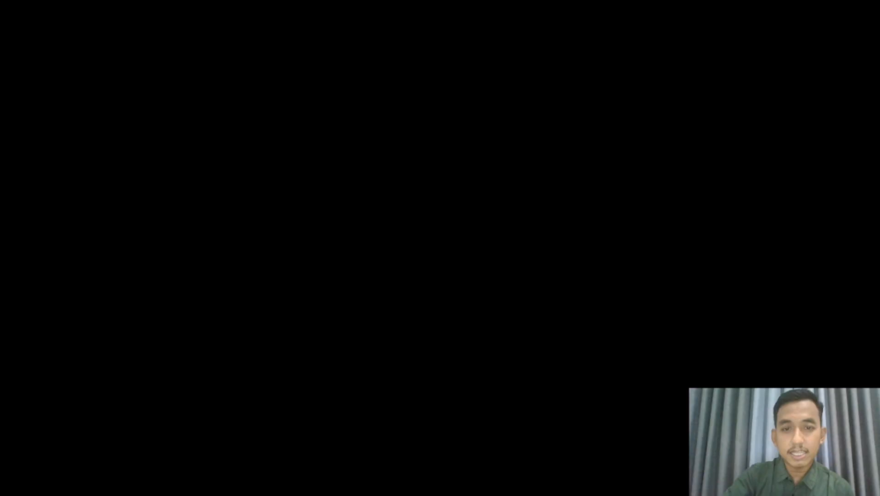
click(416, 199)
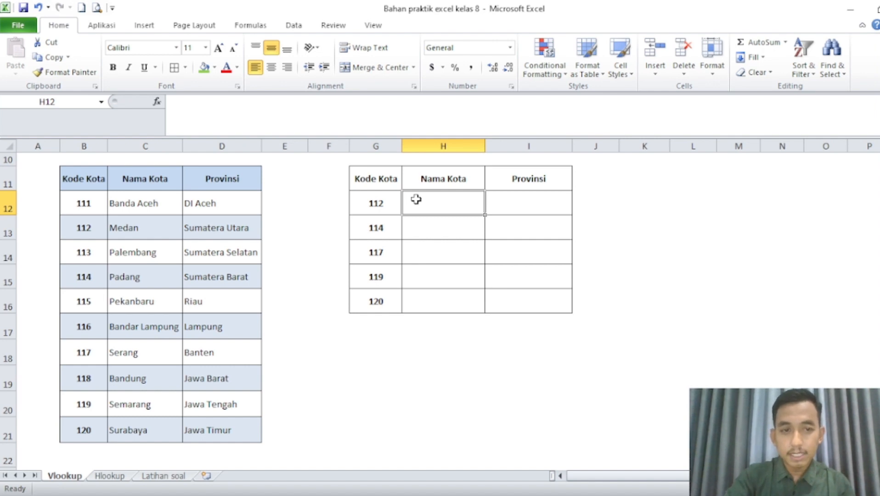
text(=)
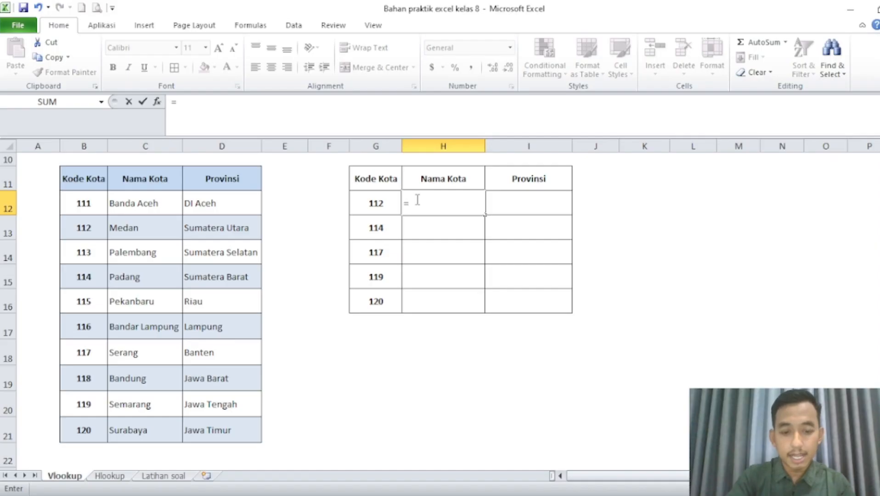
text(vlook)
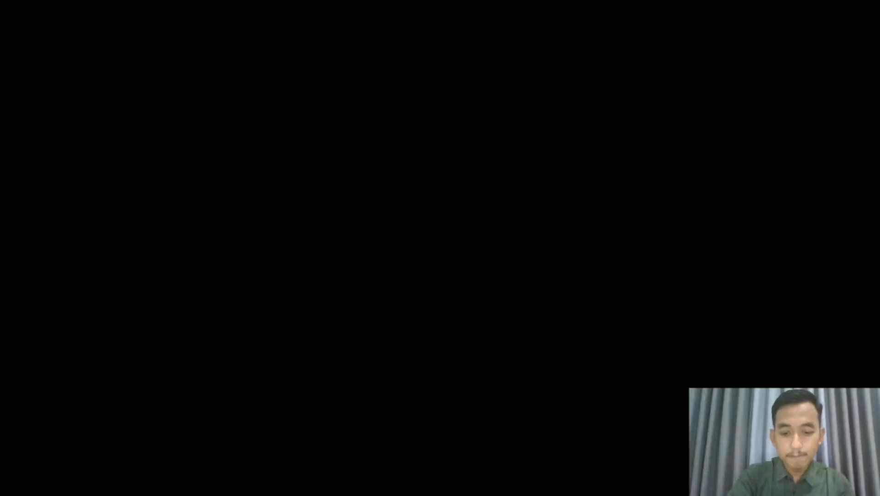
text(up()
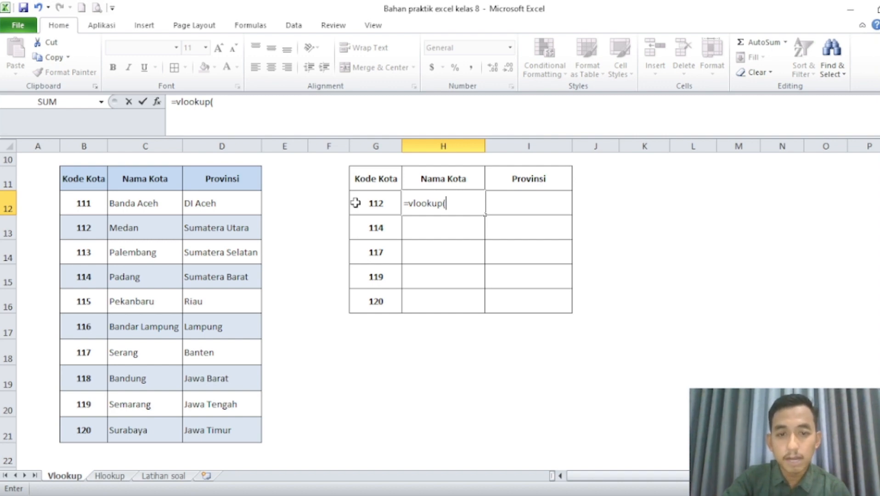
click(355, 202)
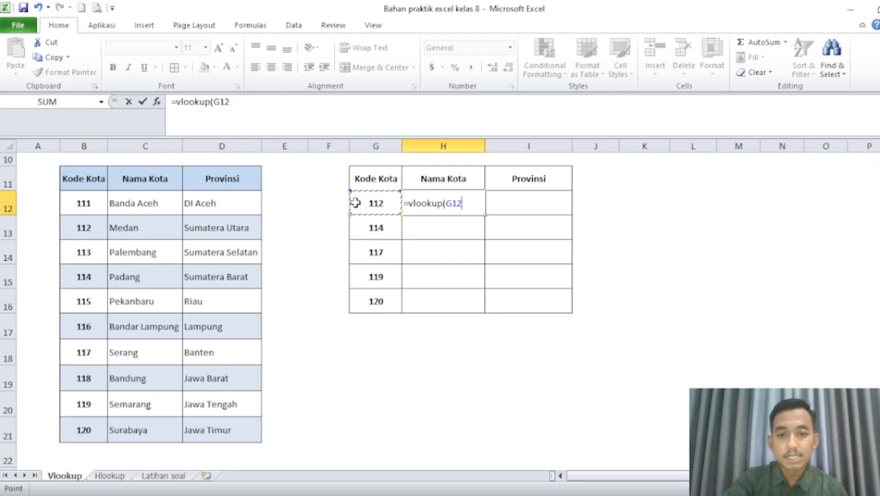
text(,)
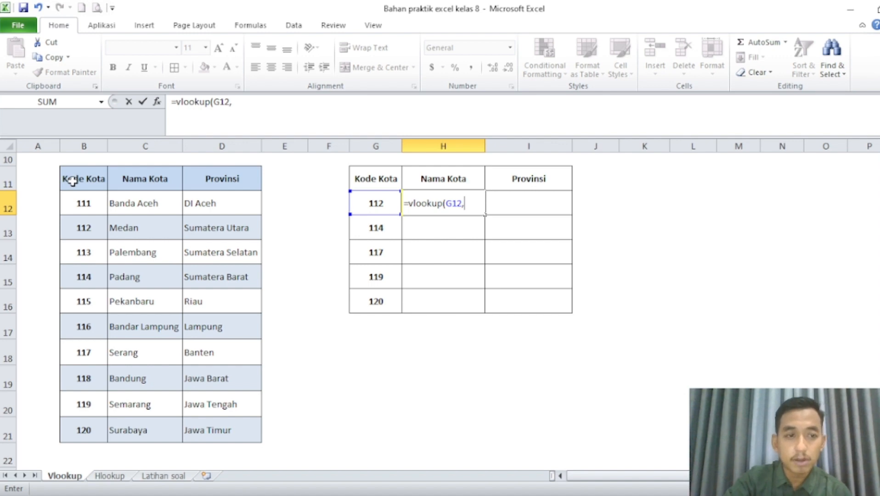
drag(73, 181, 216, 439)
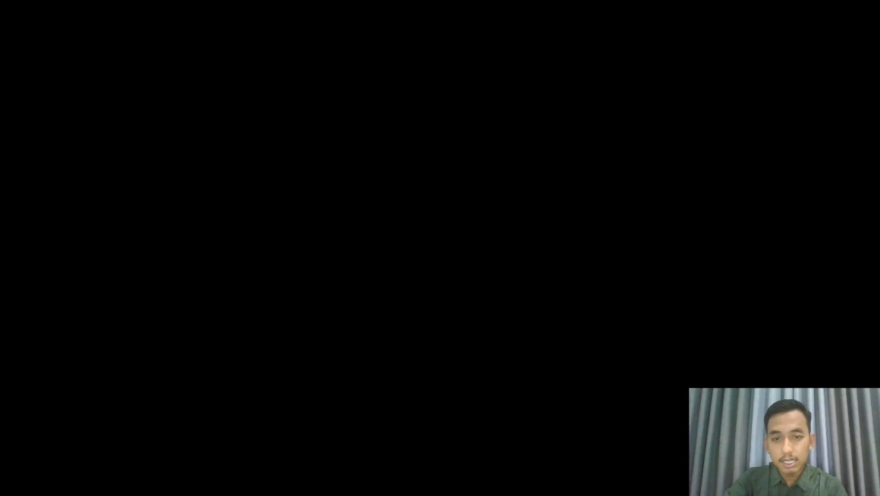
text(,)
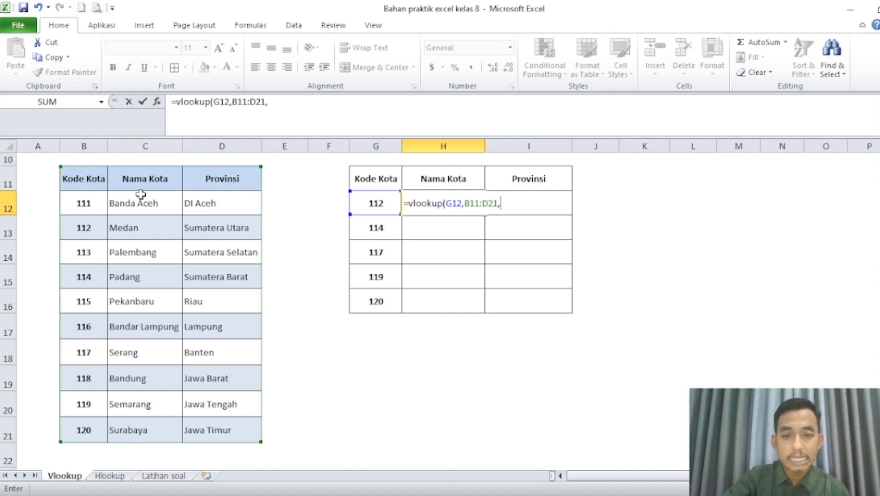
text(2)
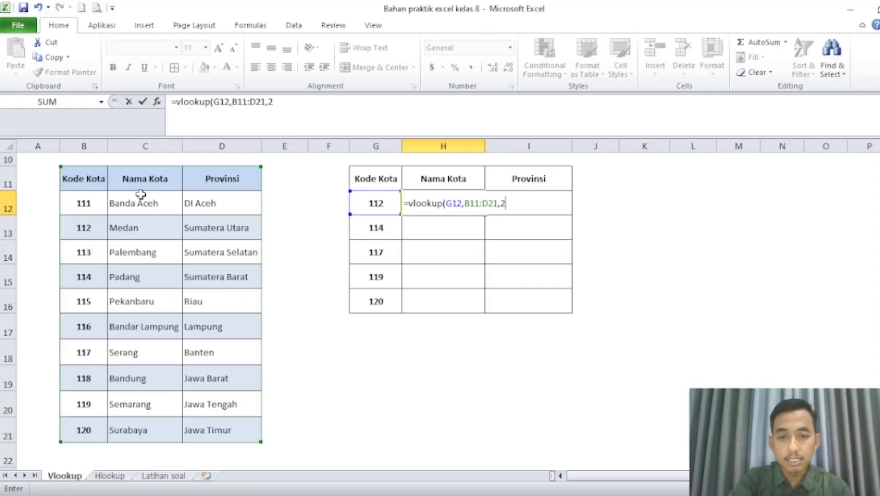
text())
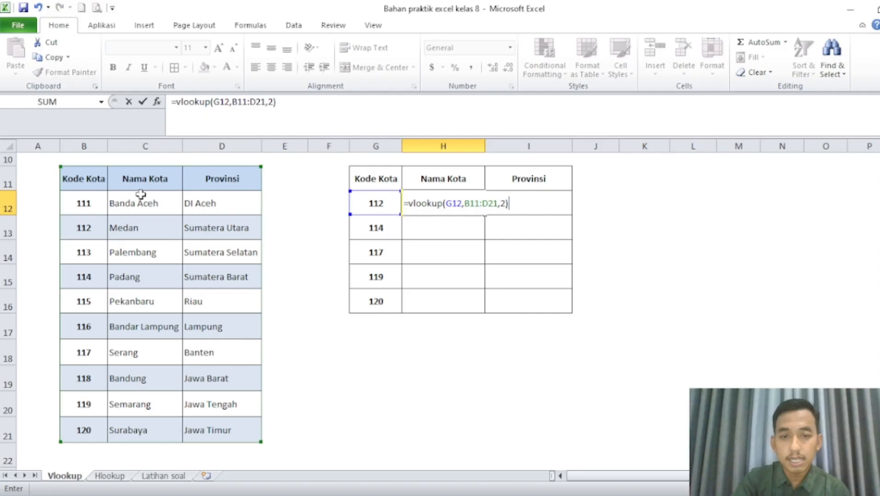
key(Return)
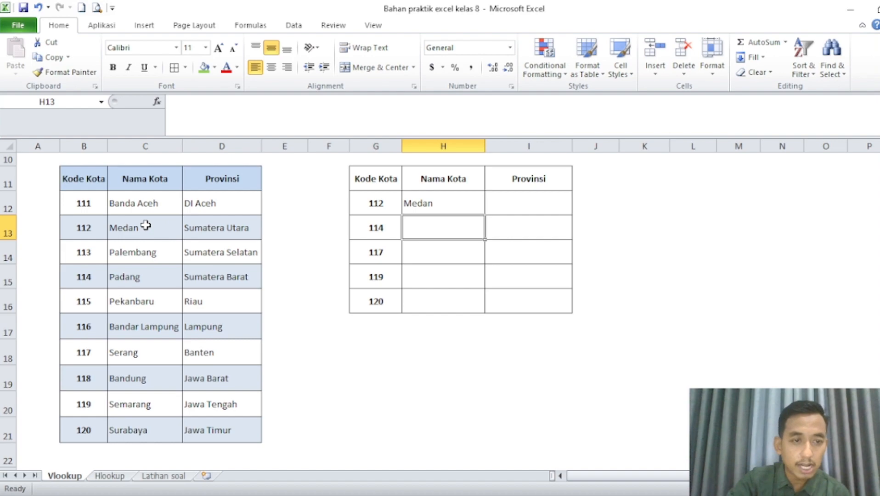
Enter =vlookup(G12,B11:D21,3) in I12 to look up the Provinsi for code 112.
click(514, 203)
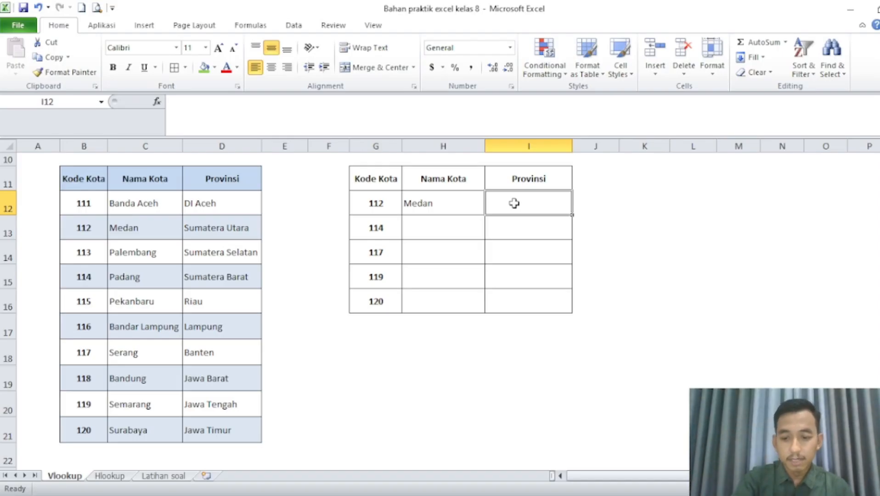
text(=vlook)
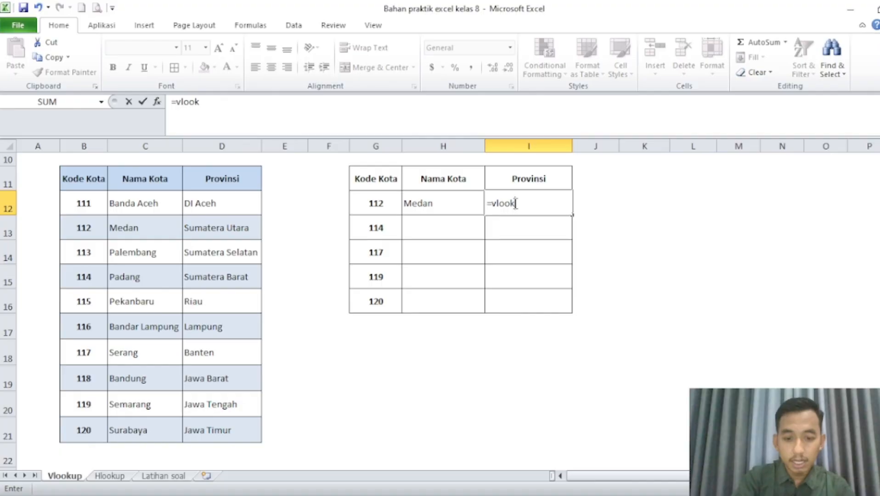
text(up()
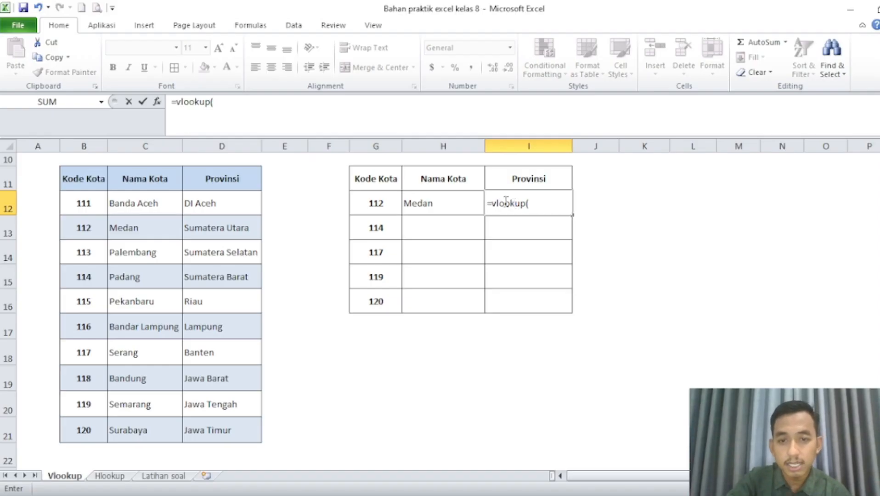
click(367, 204)
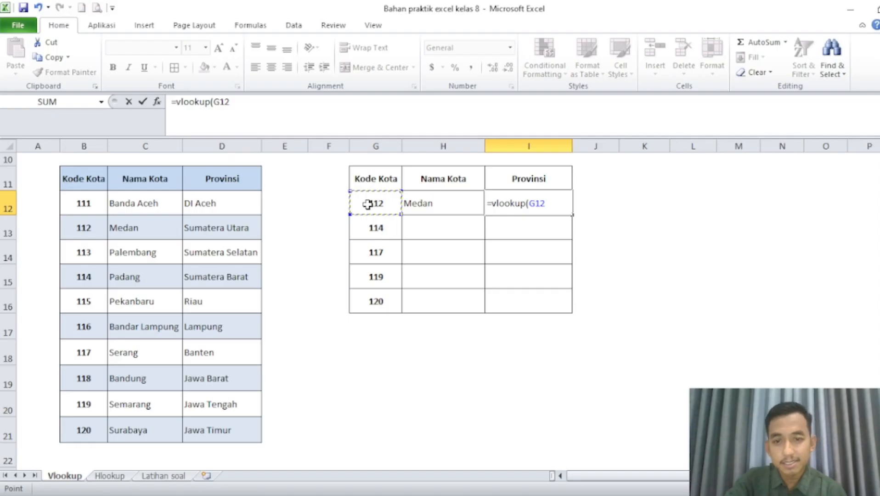
text(,)
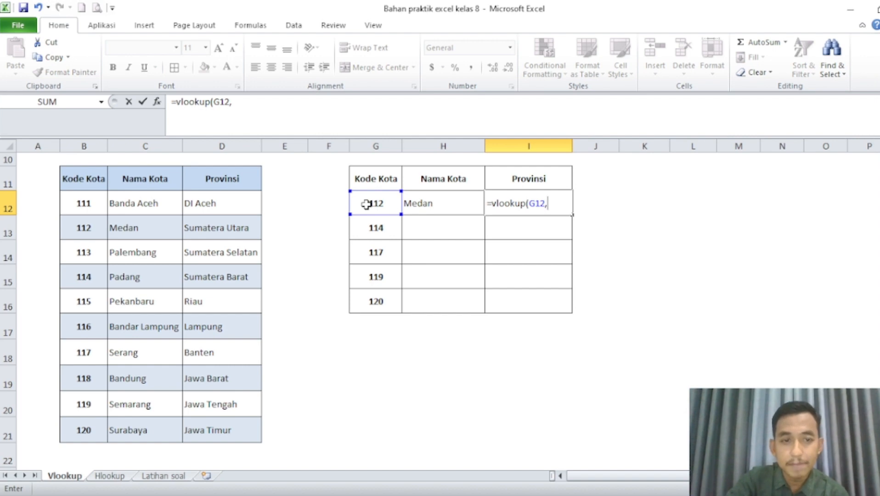
click(82, 175)
drag(82, 176, 232, 441)
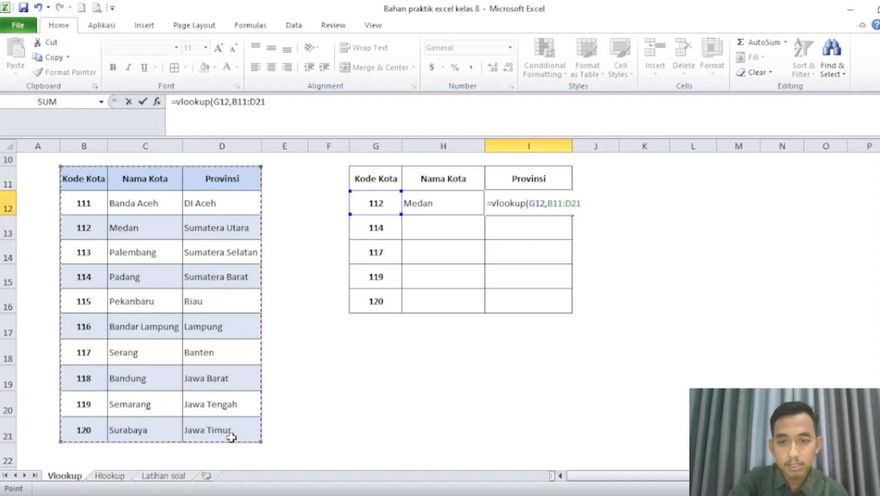
text(,)
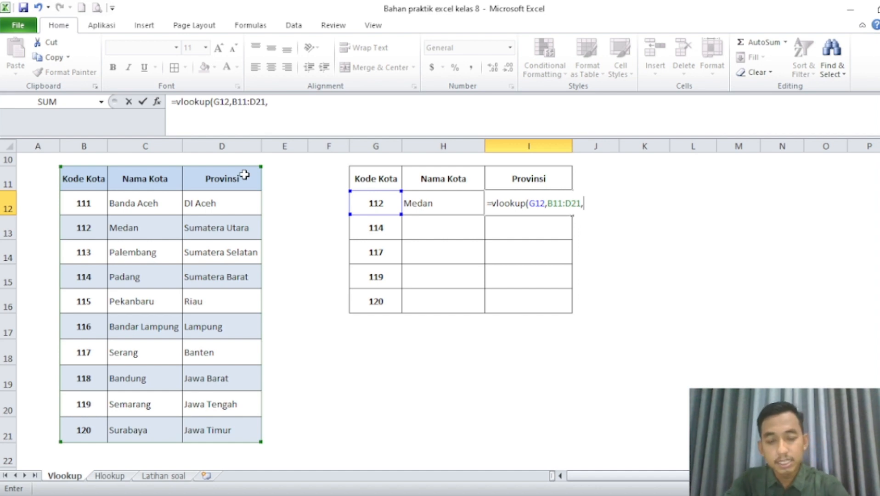
text(3)
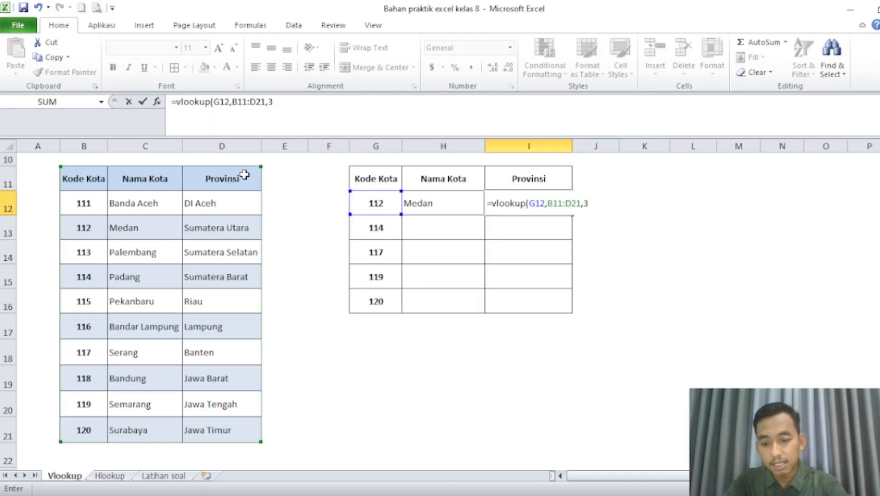
text())
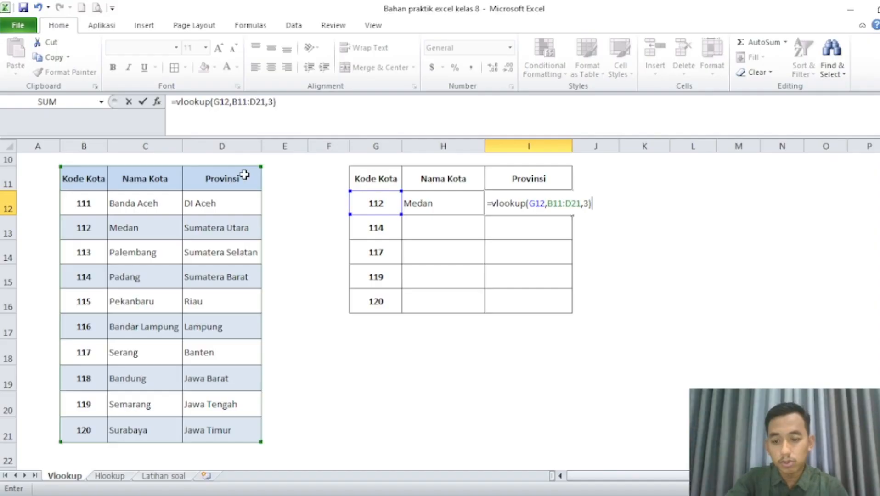
key(Return)
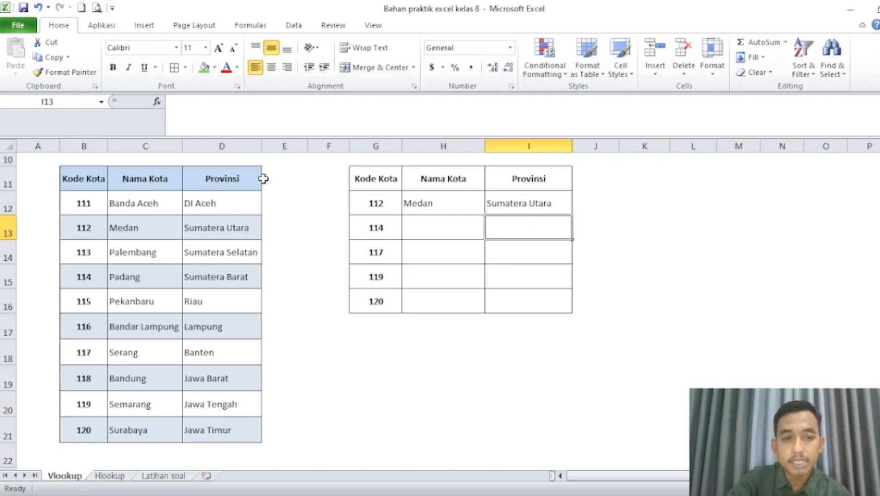
Enter =vlookup(G13,B11:D21,2) in H13 to look up the Nama Kota for code 114.
click(442, 224)
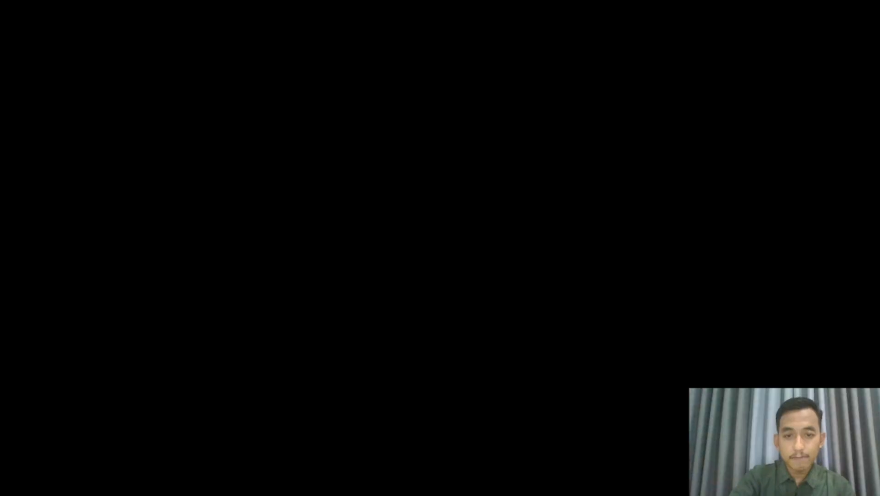
text(=)
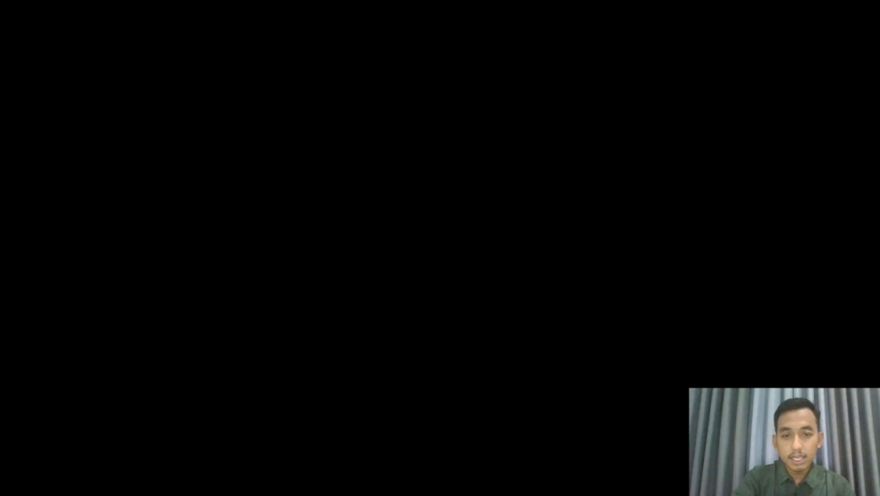
text(vlookup)
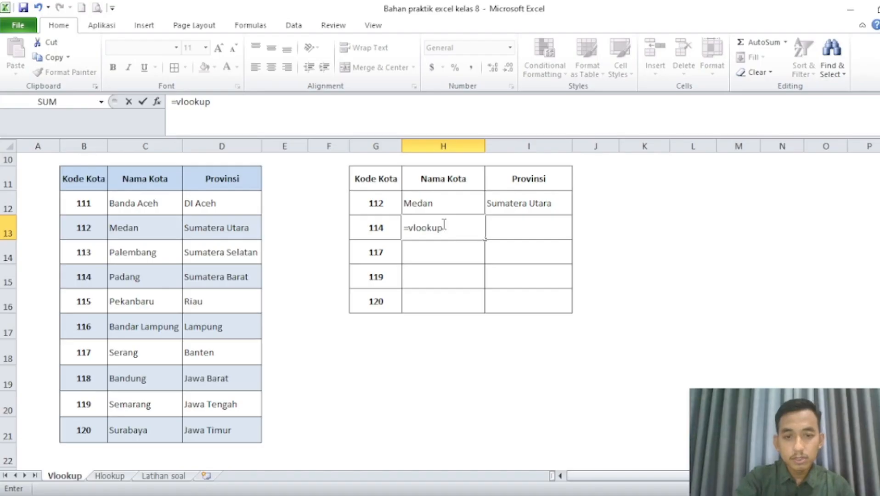
text(()
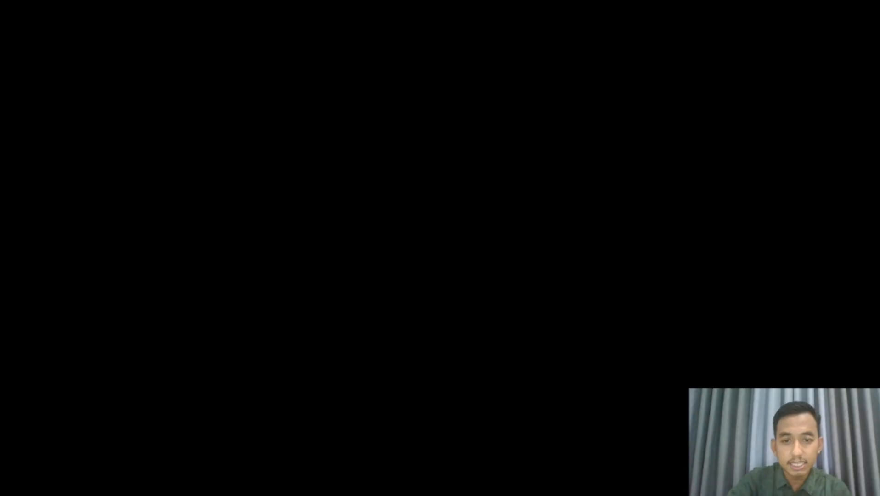
click(361, 228)
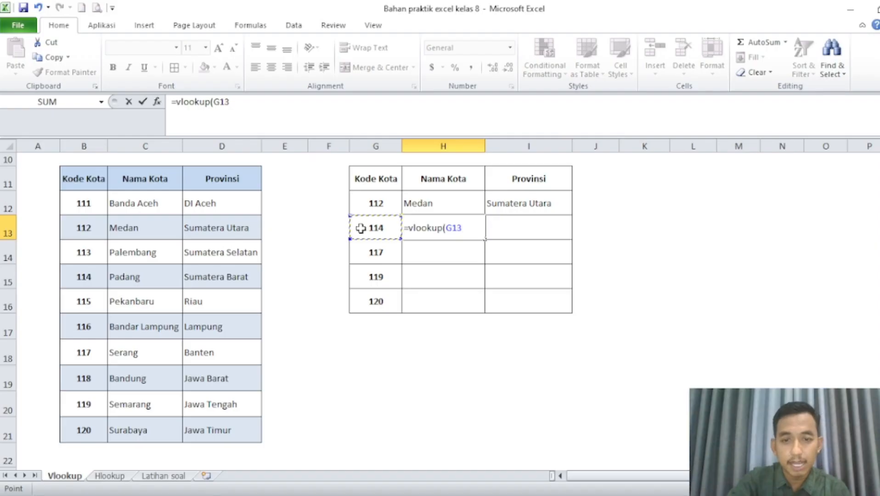
text(,)
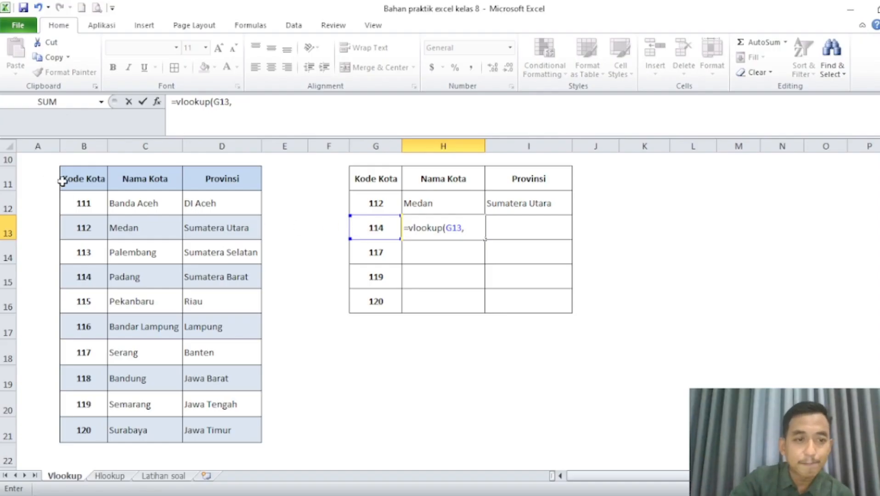
drag(83, 180, 226, 436)
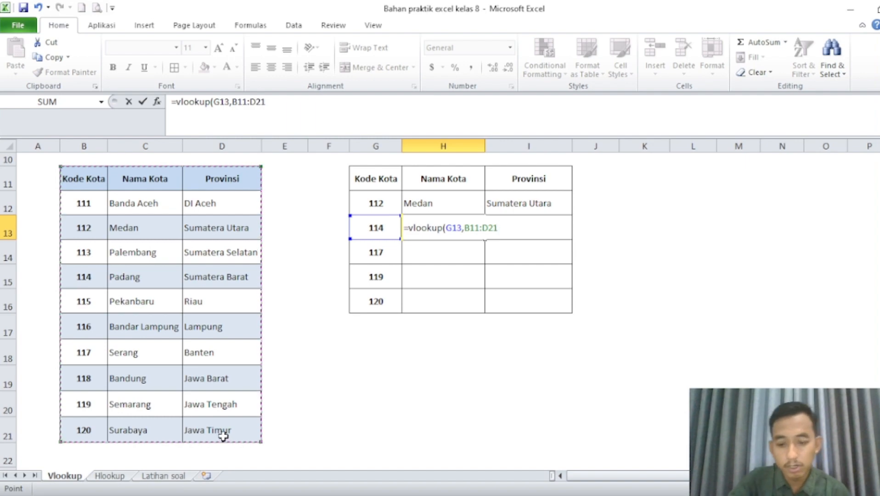
text(,)
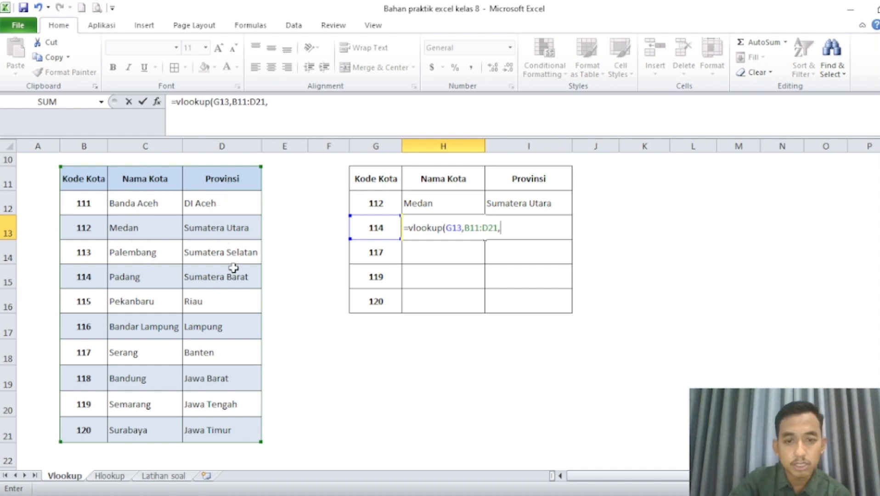
text(2))
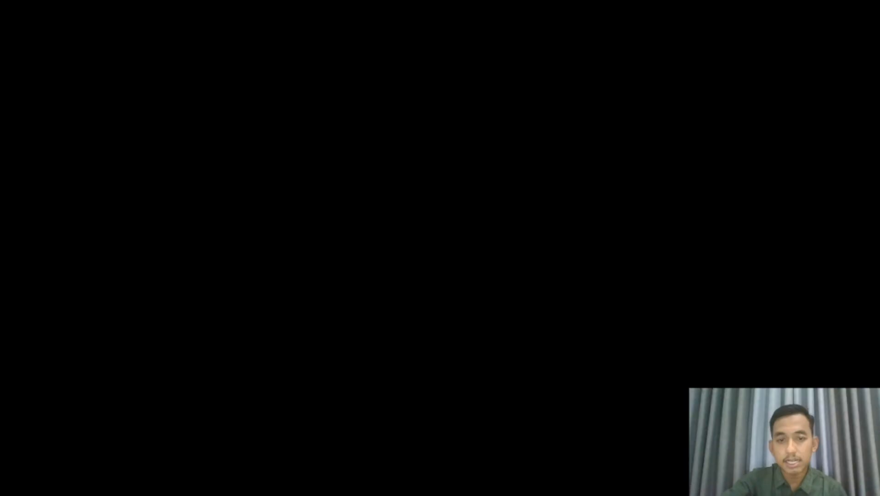
key(Return)
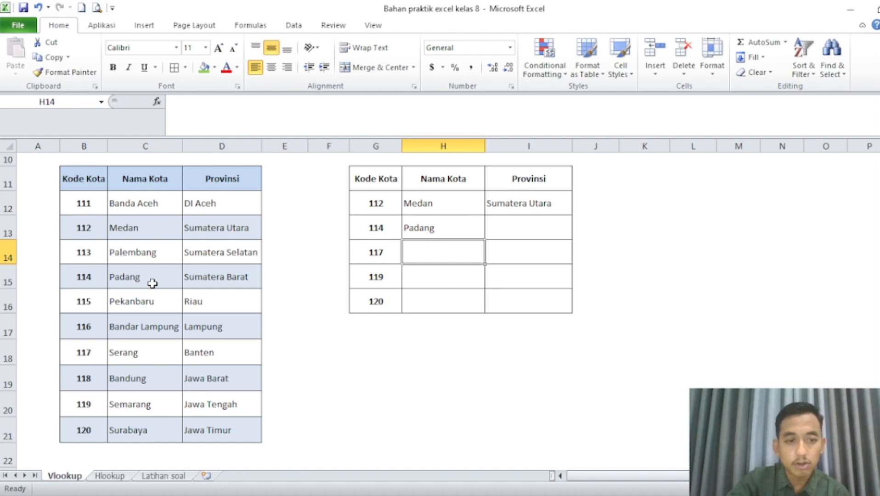
Enter =vlookup(G13,B11:D21,3) in I13 to look up the Provinsi for code 114.
click(521, 228)
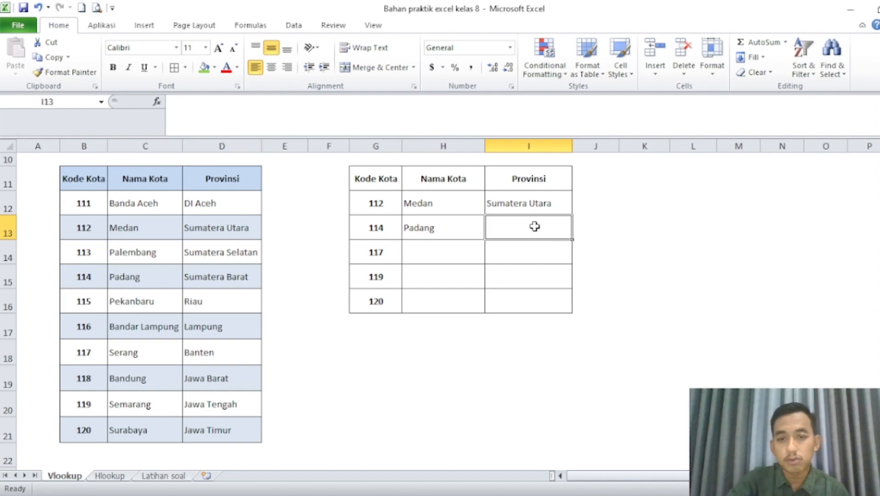
text(=vlook)
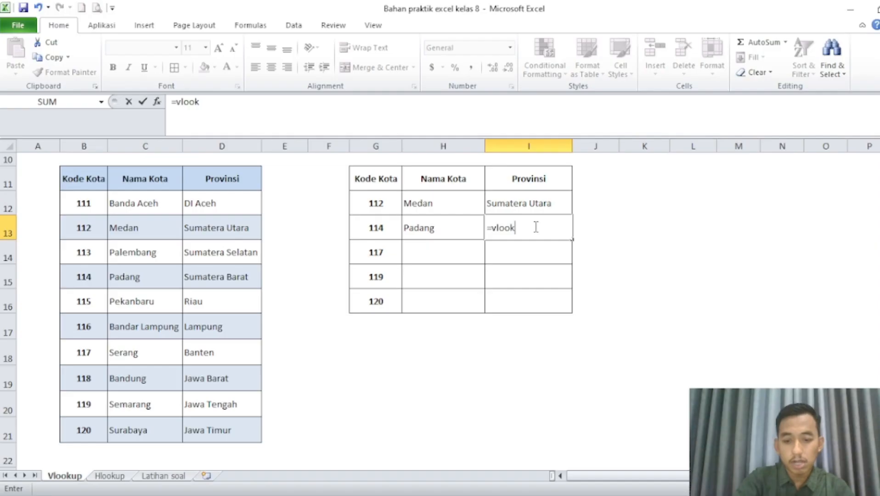
text(up()
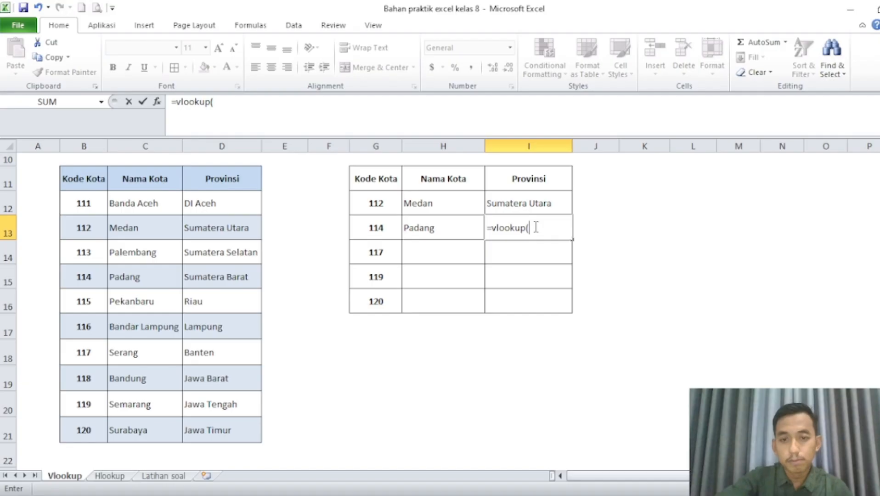
click(363, 228)
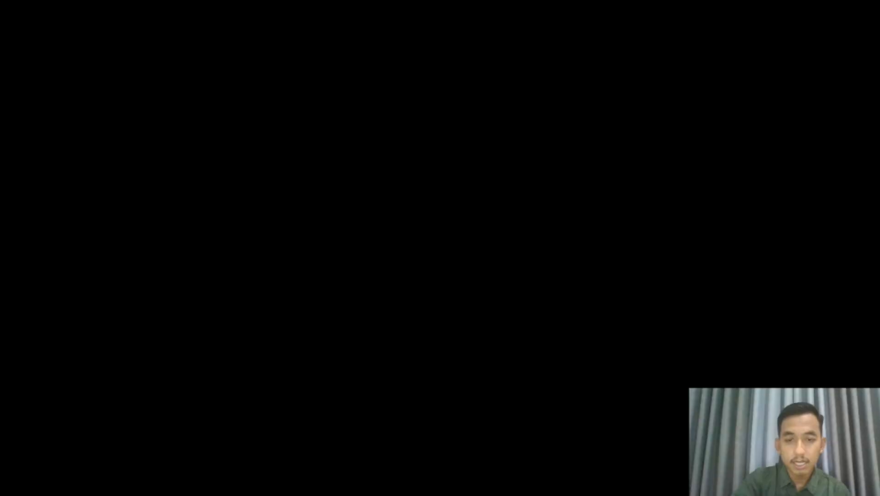
text(,)
drag(71, 177, 250, 428)
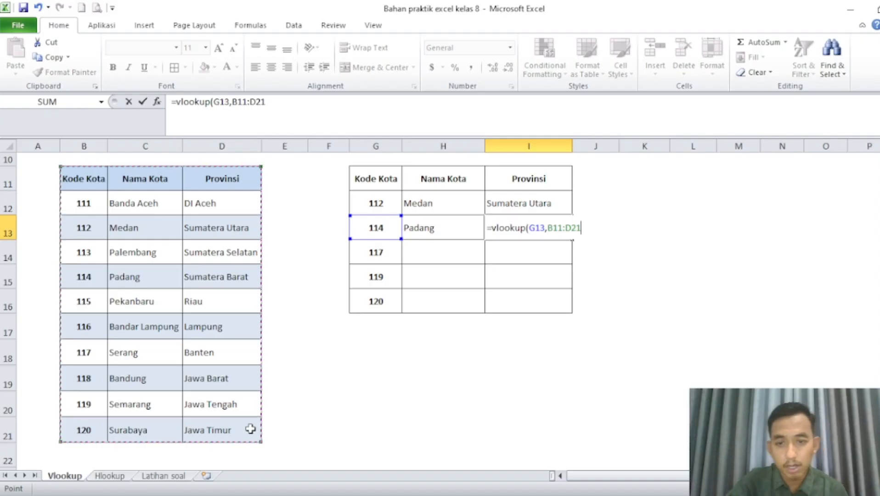
text(,)
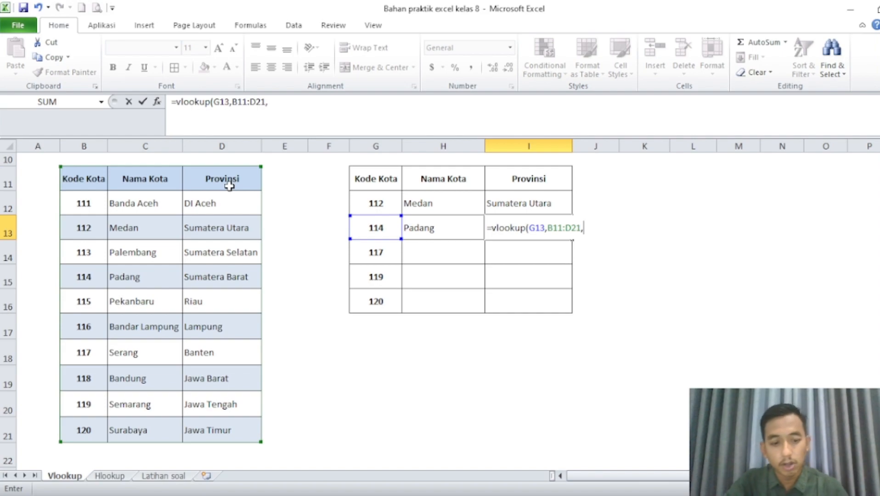
text(3))
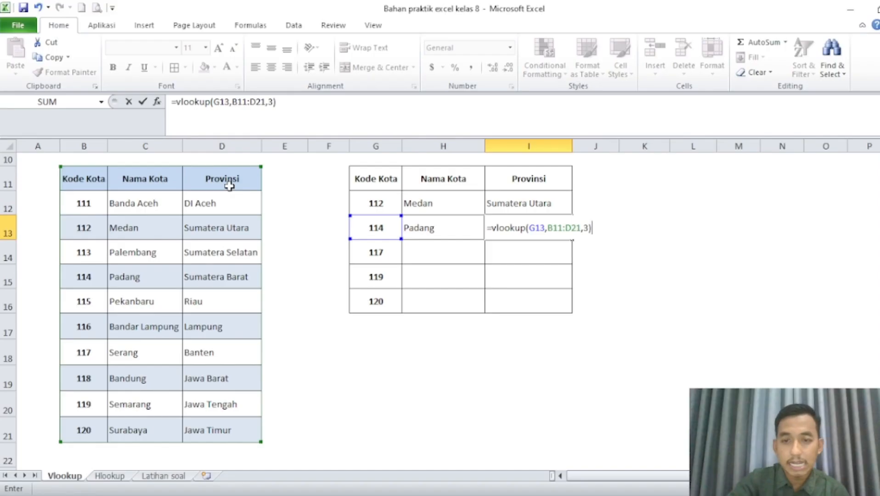
key(Return)
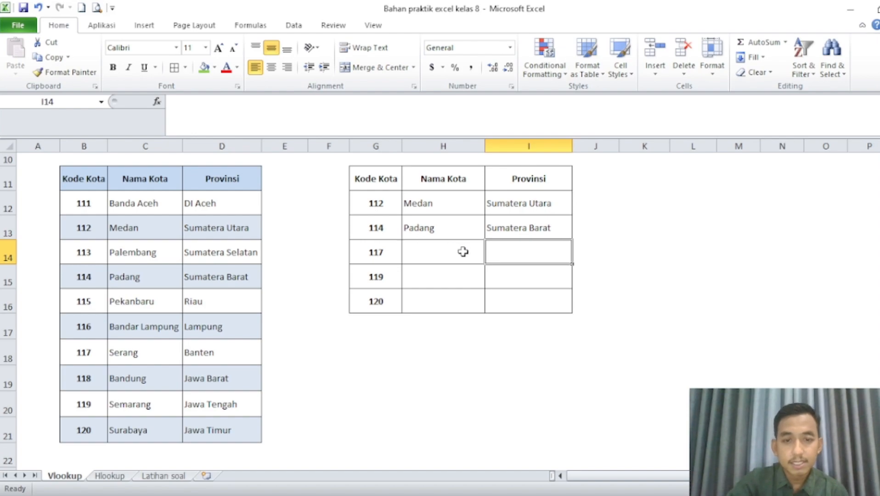
Enter =vlookup(G14,B11:D21,2) in H14 to look up the Nama Kota for code 117.
click(463, 252)
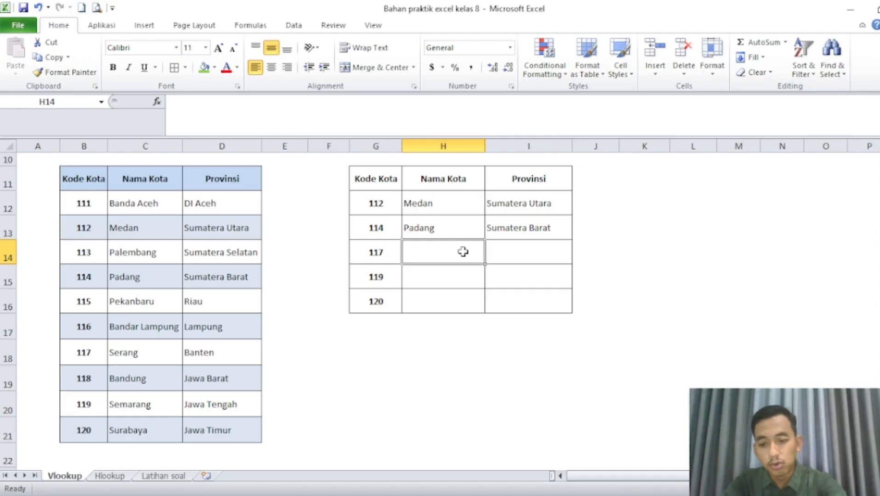
text(=)
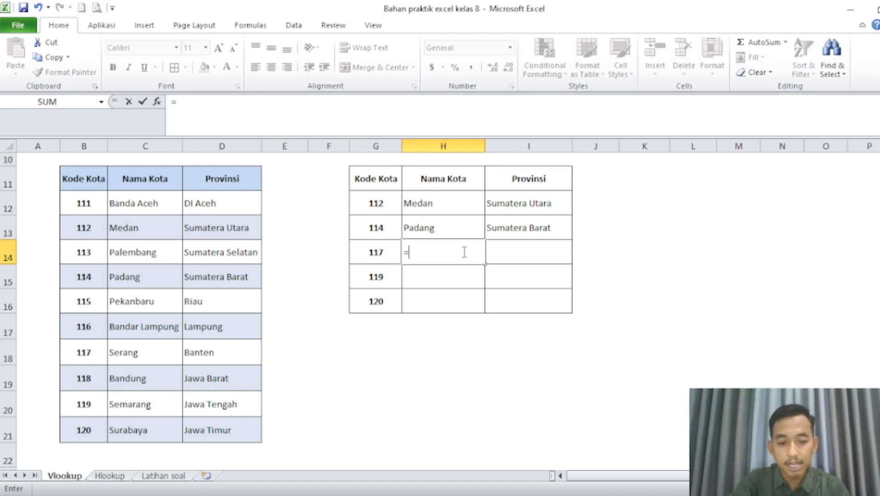
text(vlook)
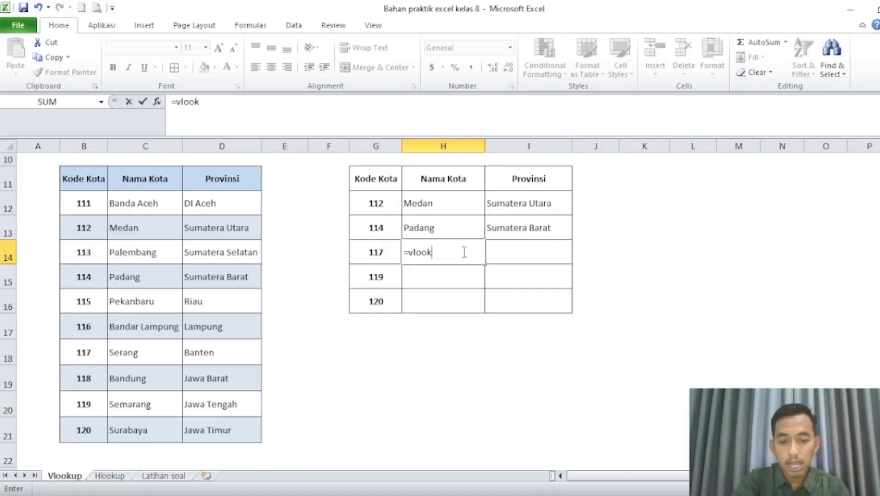
text(up()
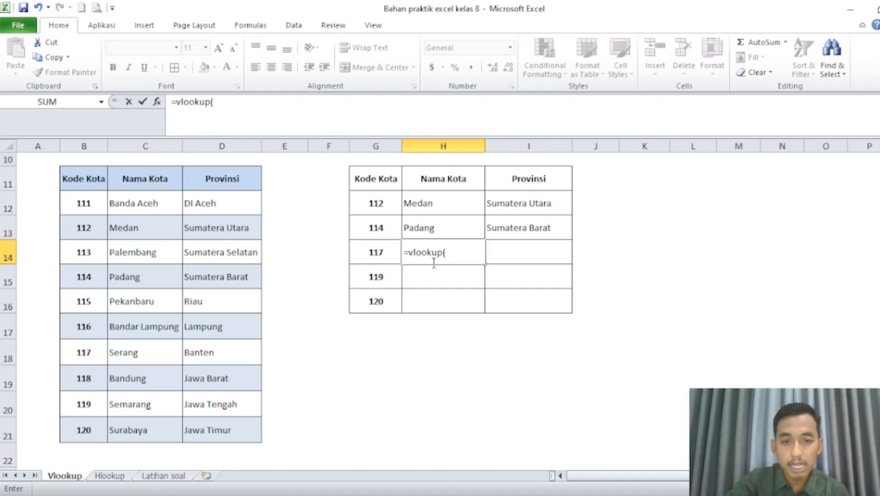
click(360, 252)
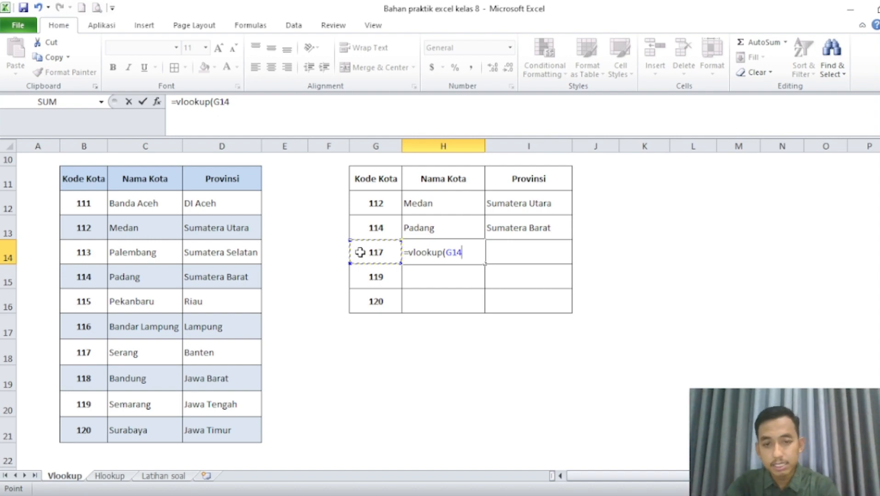
text(,)
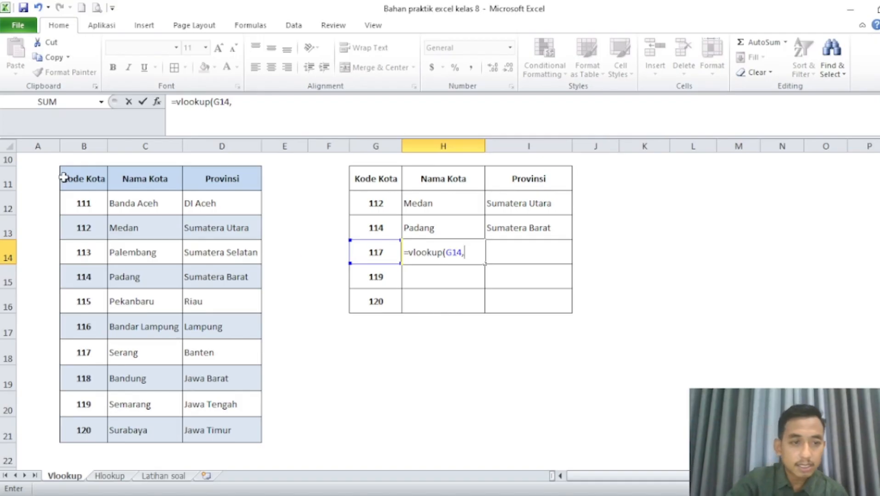
drag(65, 178, 238, 434)
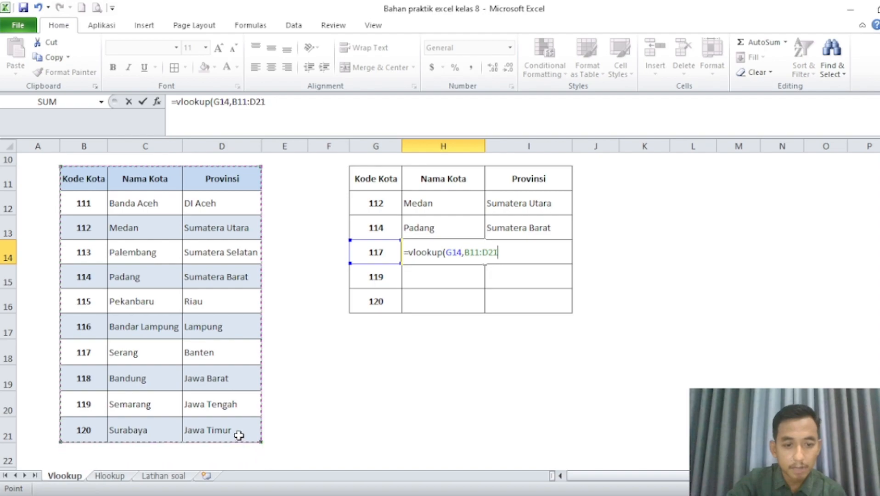
text(,)
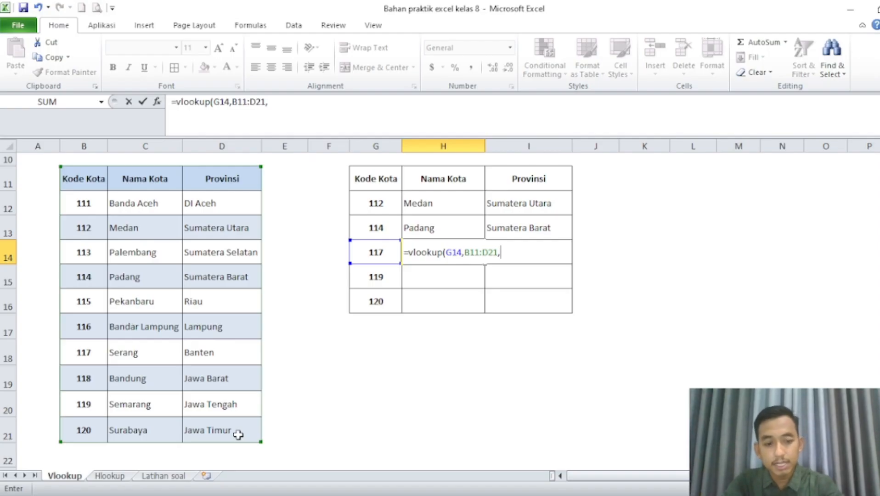
text(2))
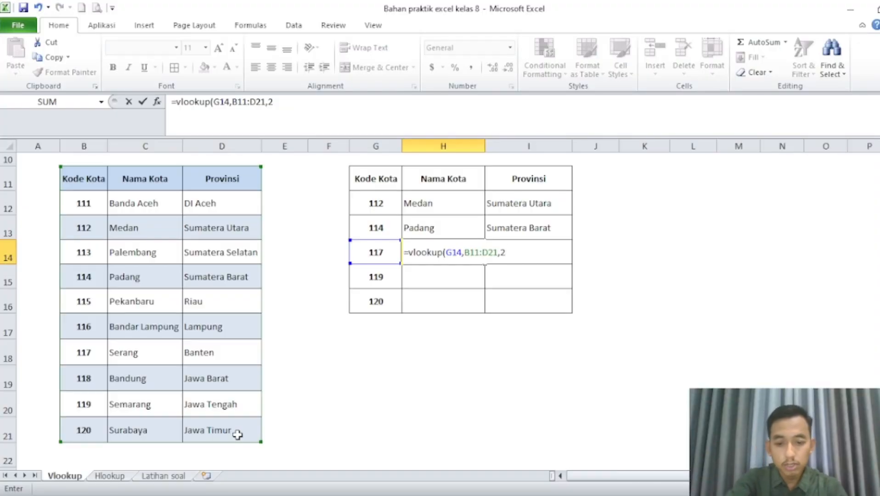
key(Return)
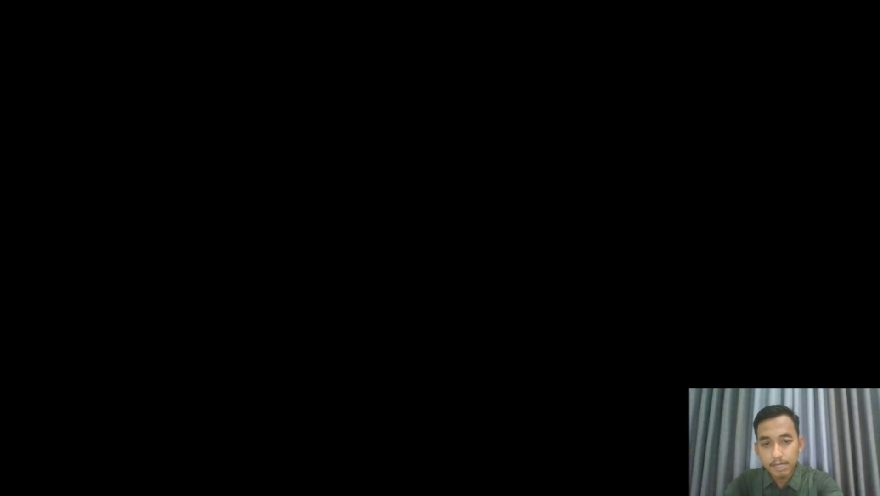
Enter =vlookup(G15,B11:D21,2) in H15 to look up the Nama Kota for code 119.
text(=vlooku)
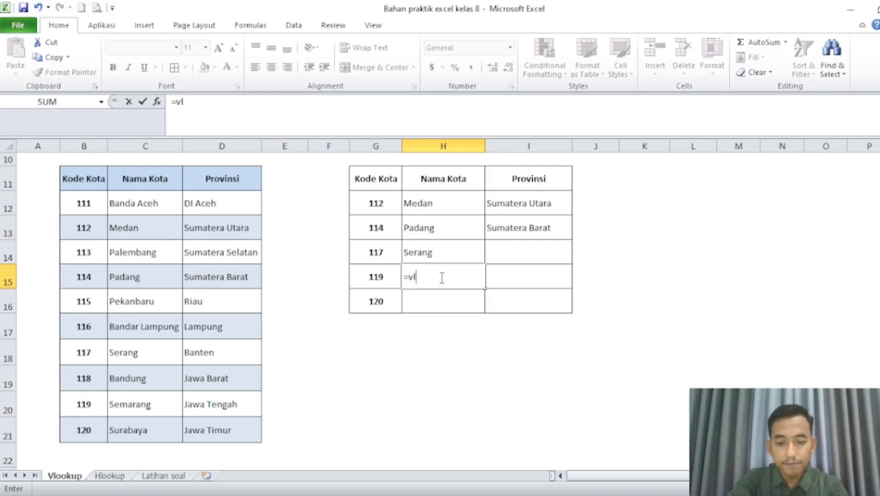
text(p()
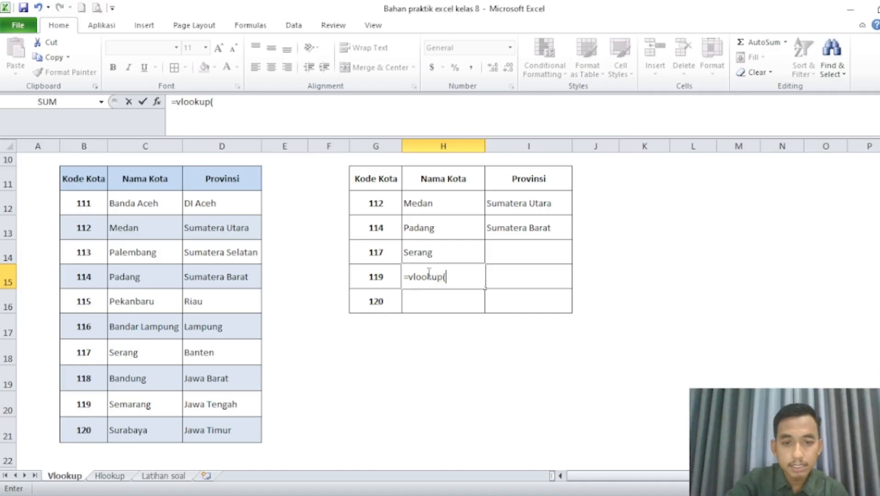
click(376, 279)
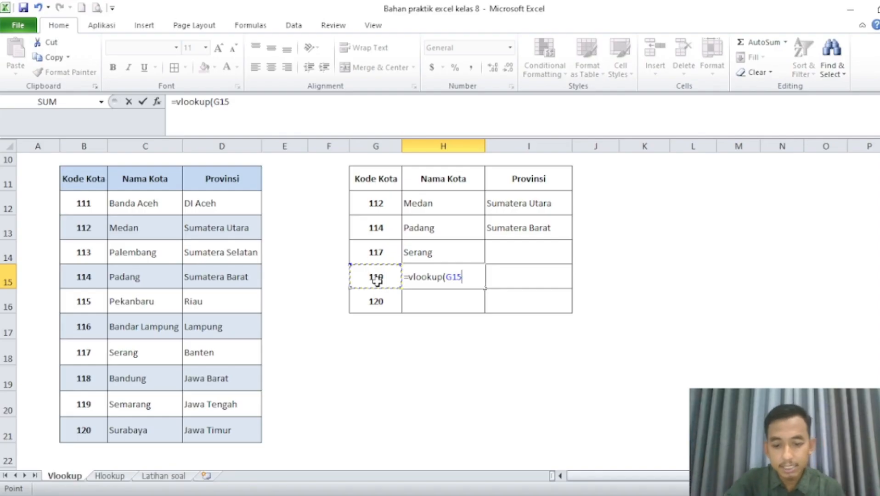
text(,)
drag(90, 181, 245, 437)
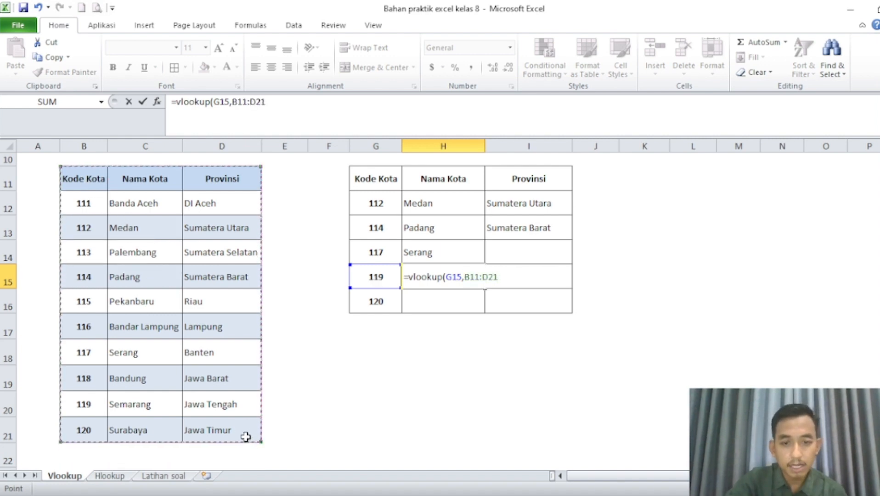
text(,)
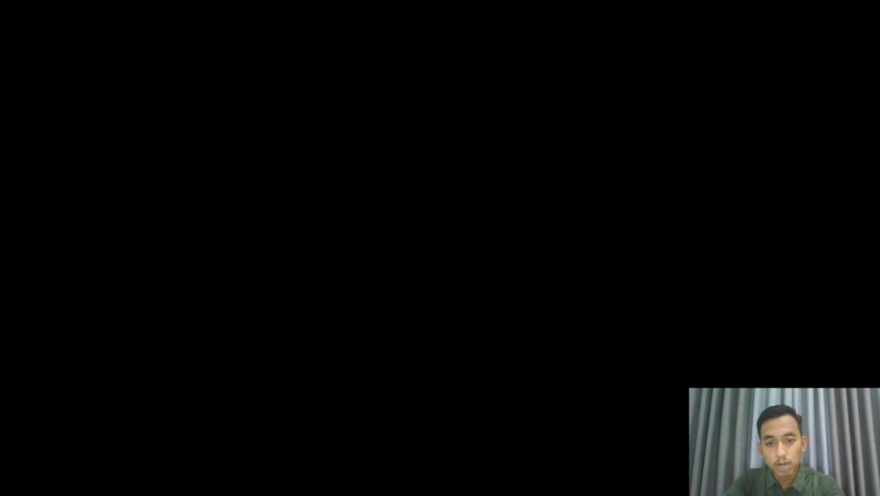
text(21,2)
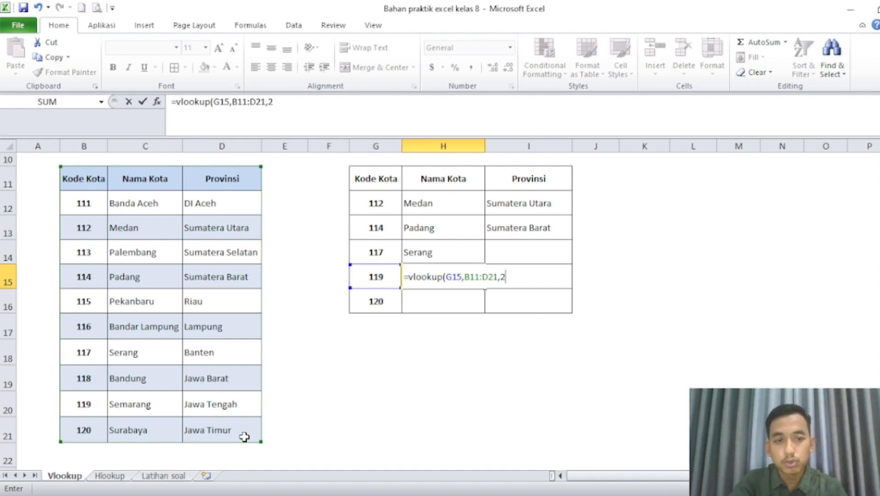
text())
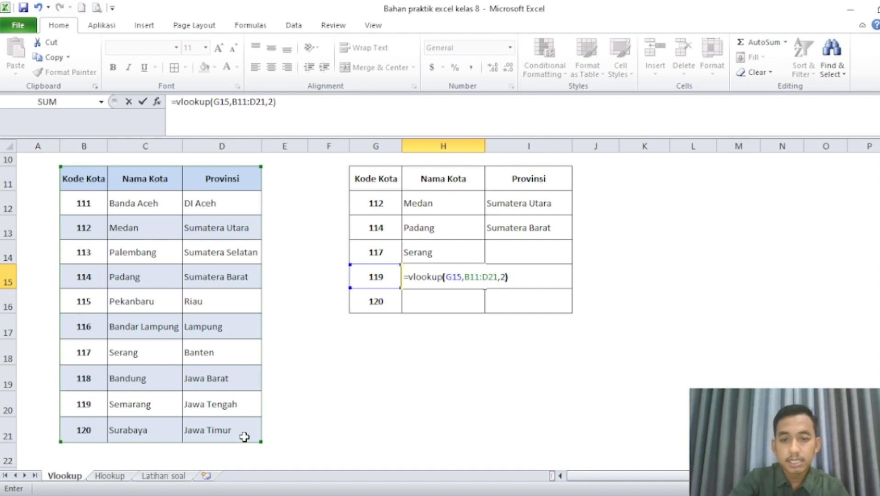
key(Return)
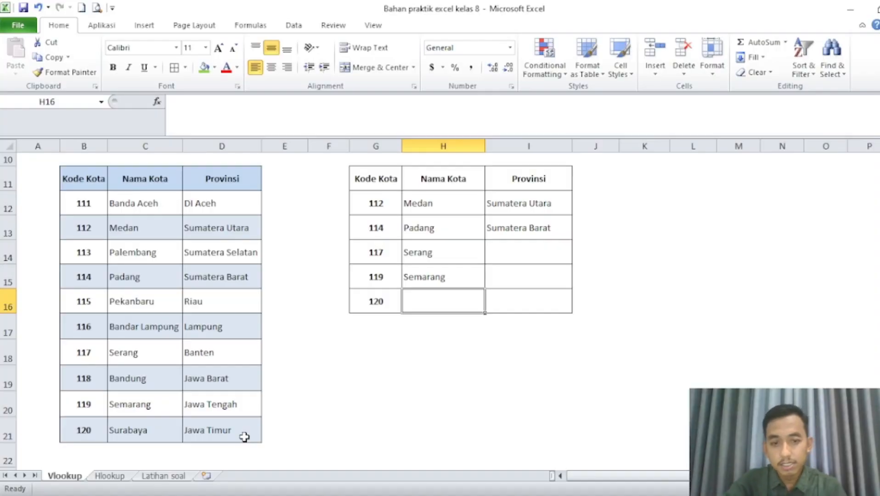
Enter =vlookup(G16,B11:D21,2) in H16 to look up the Nama Kota for code 120.
text(=)
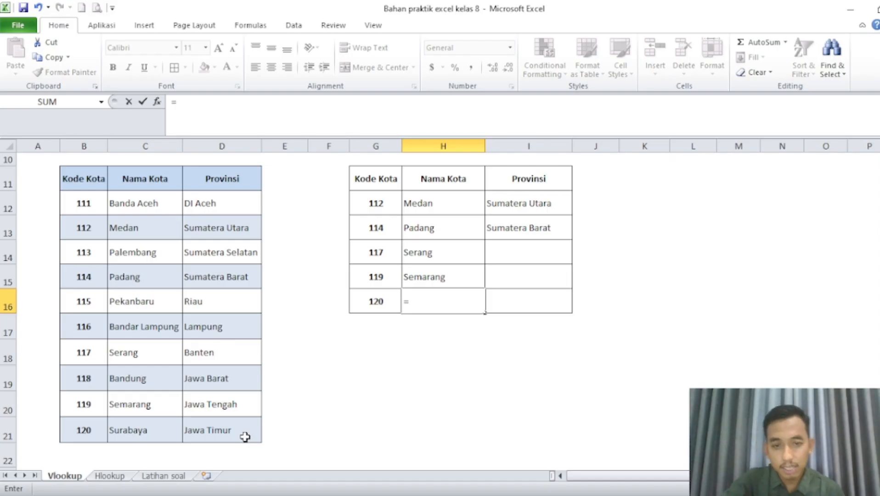
text(vlooku)
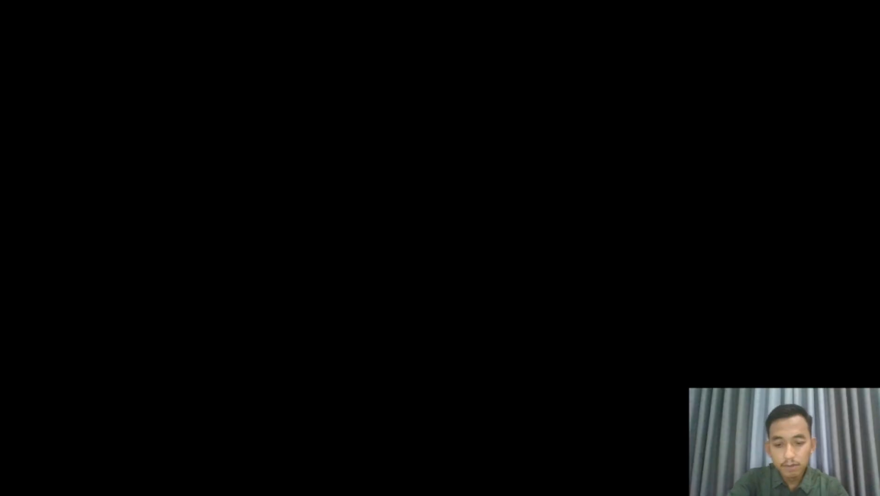
text(p()
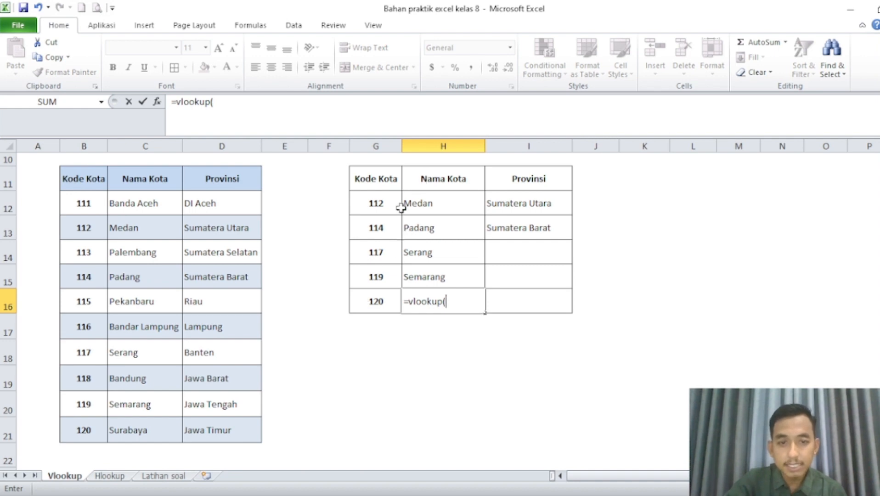
click(363, 303)
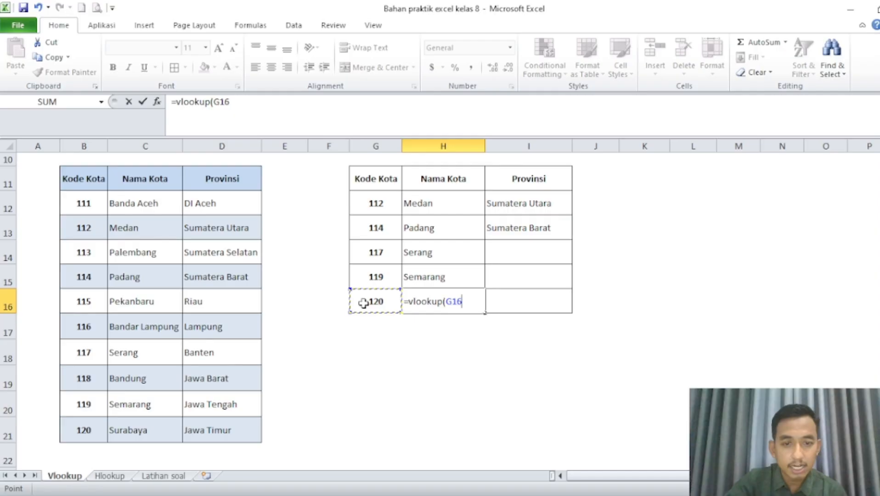
text(,)
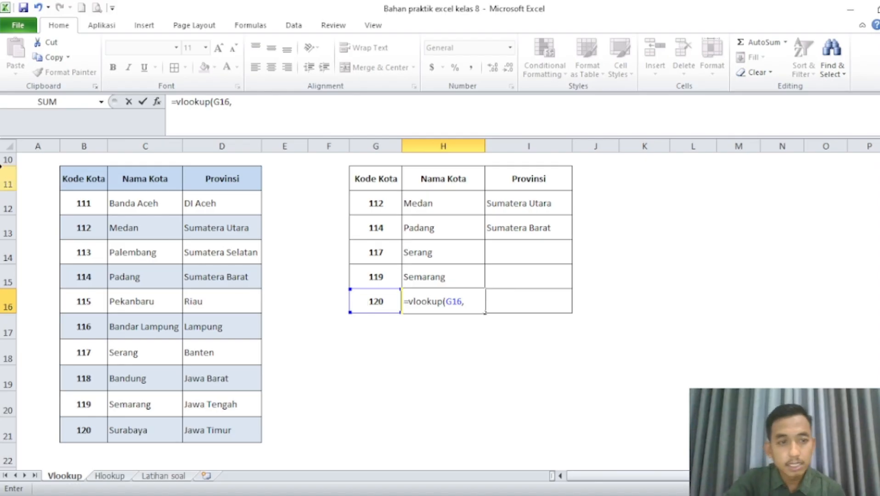
drag(71, 175, 217, 424)
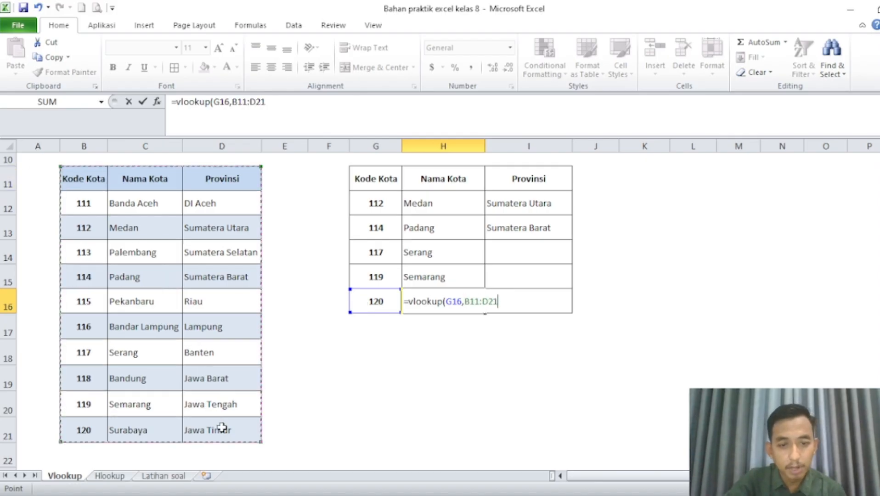
text(,)
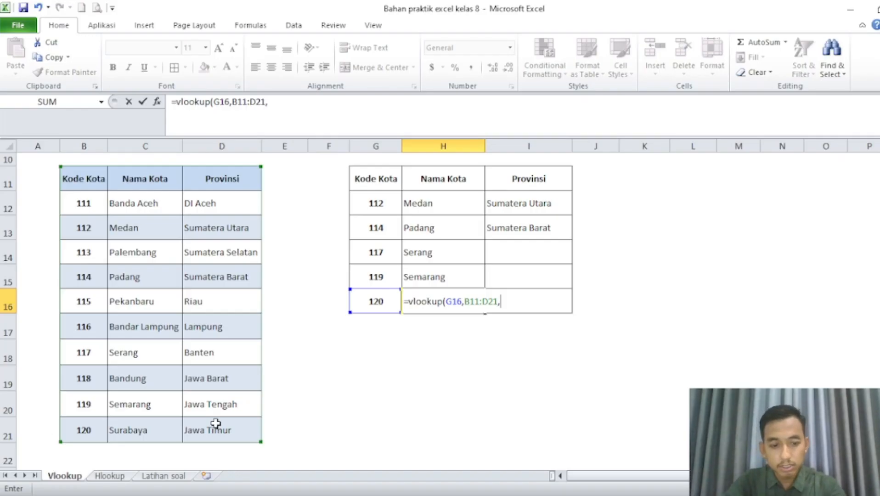
text(2))
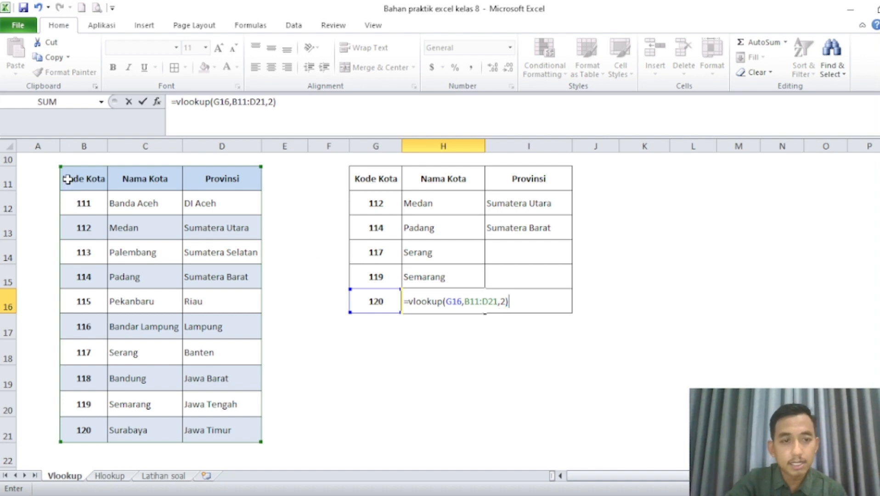
key(Return)
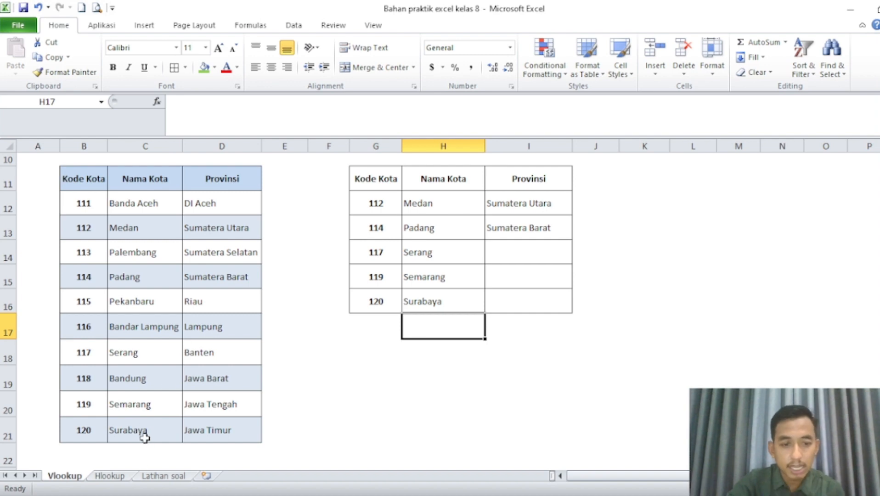
Enter =vlookup(G14,B11:D21,3) in I14 to look up the Provinsi for code 117.
click(557, 254)
text(=)
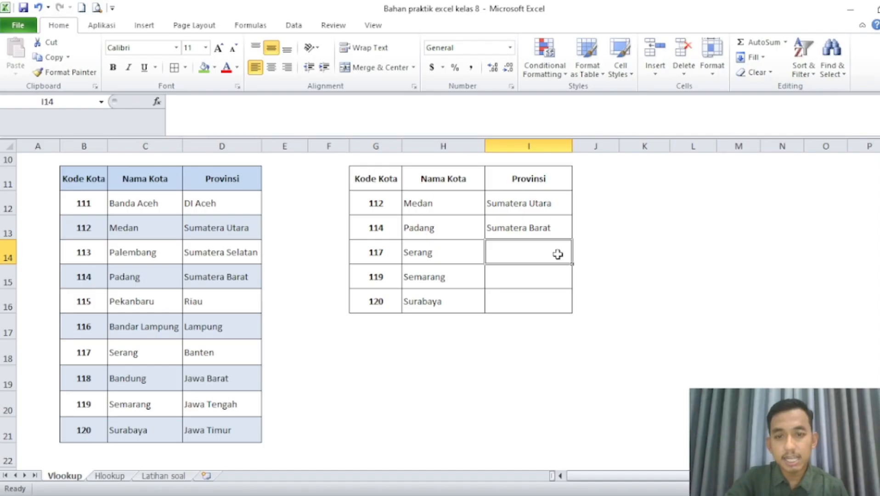
text(vlook)
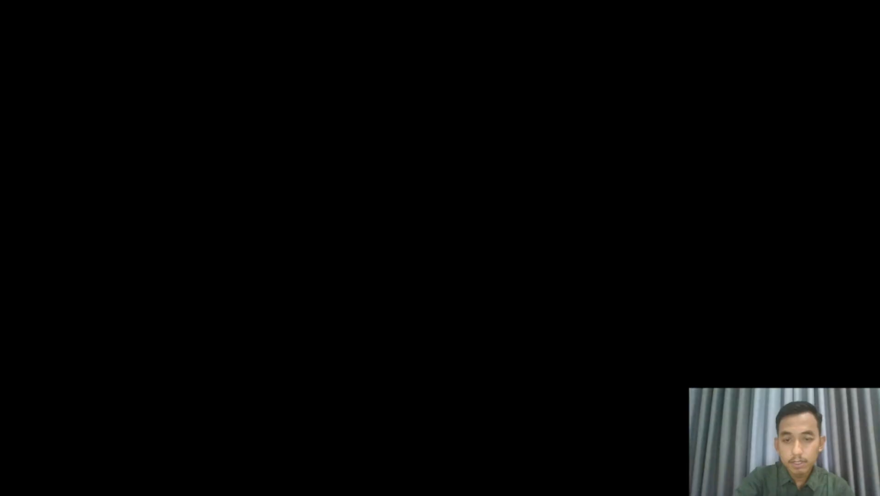
text(up()
click(376, 254)
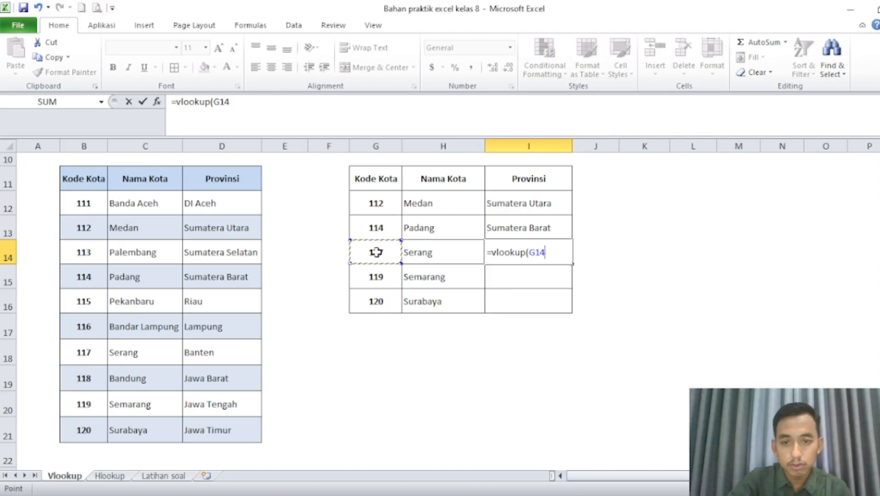
text(,)
drag(100, 191, 245, 419)
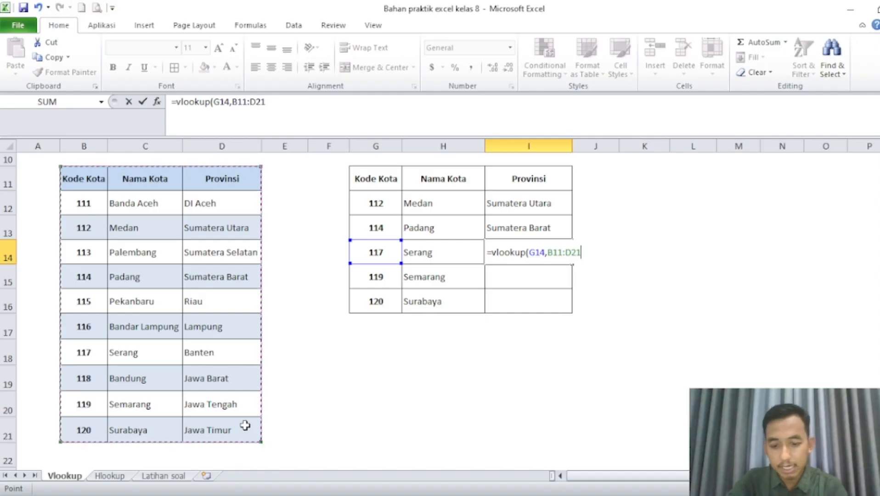
text(,3))
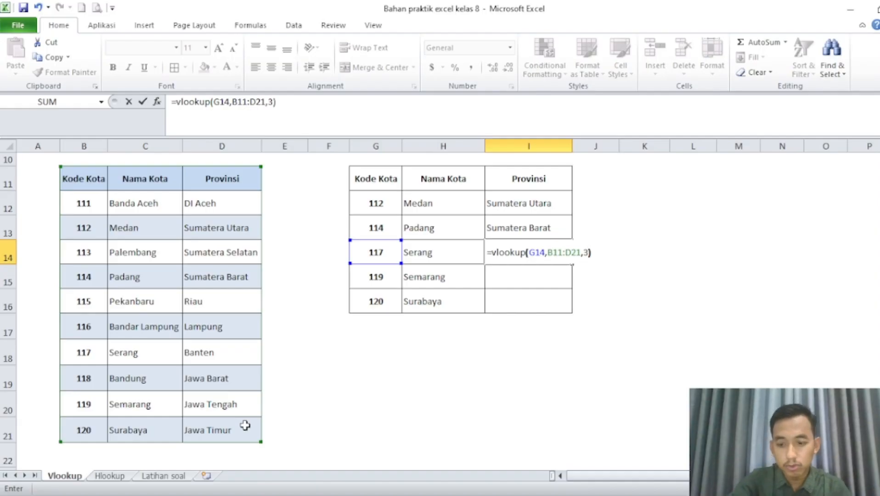
key(Return)
Enter =vlookup(G15,B11:D21,3) in I15 to look up the Provinsi for code 119.
text(=vlooku)
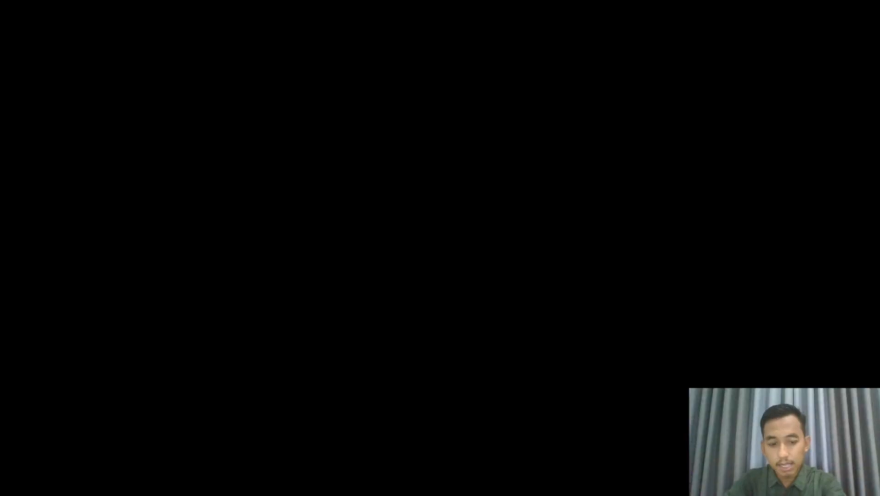
text(p()
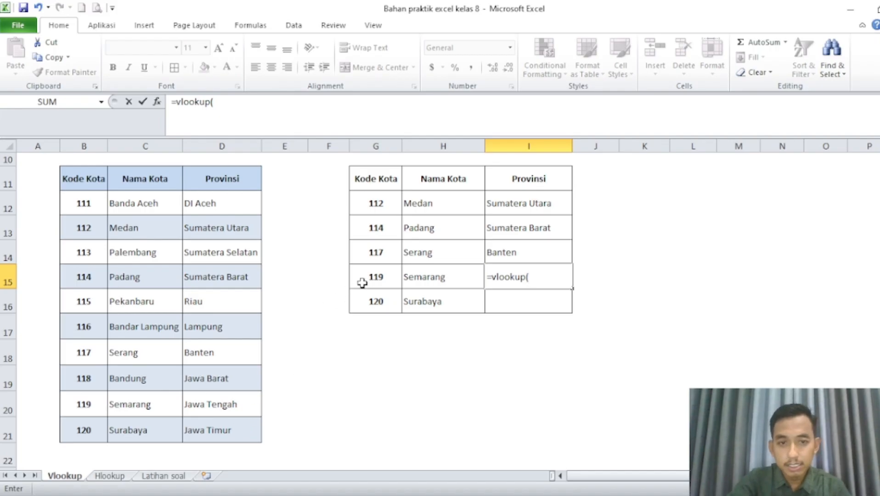
click(360, 281)
text(,)
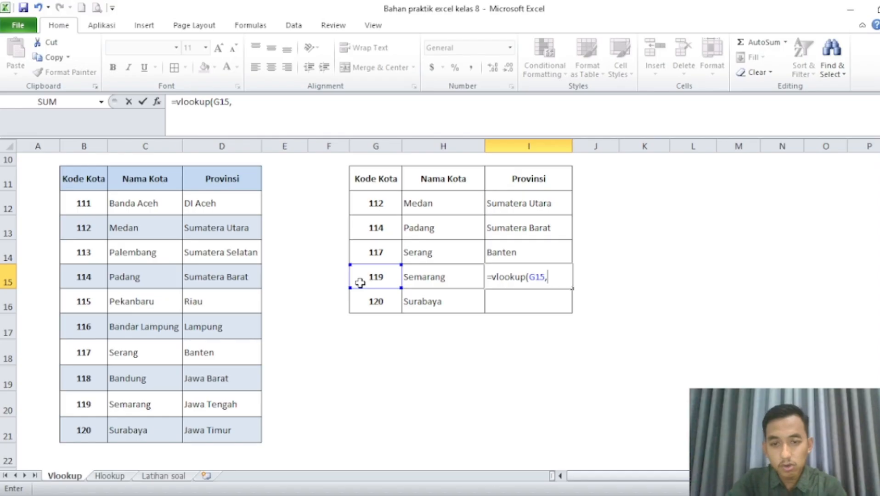
drag(76, 182, 243, 438)
text(,)
text(3))
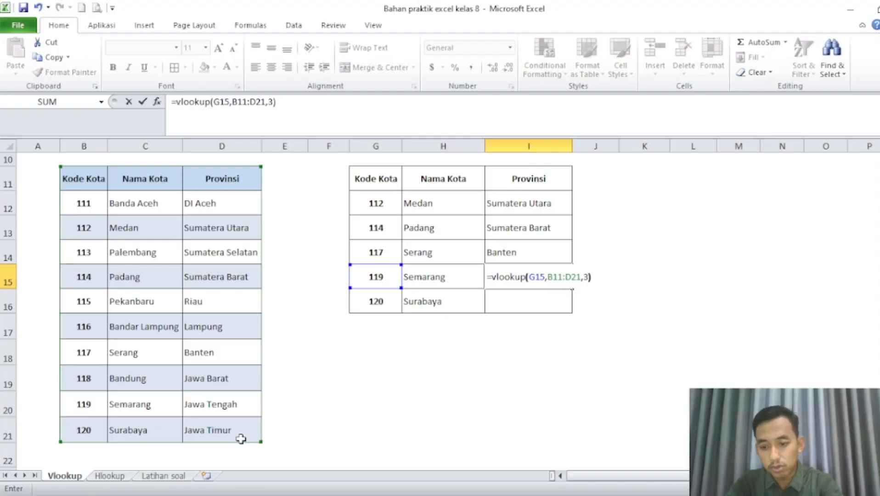
key(Return)
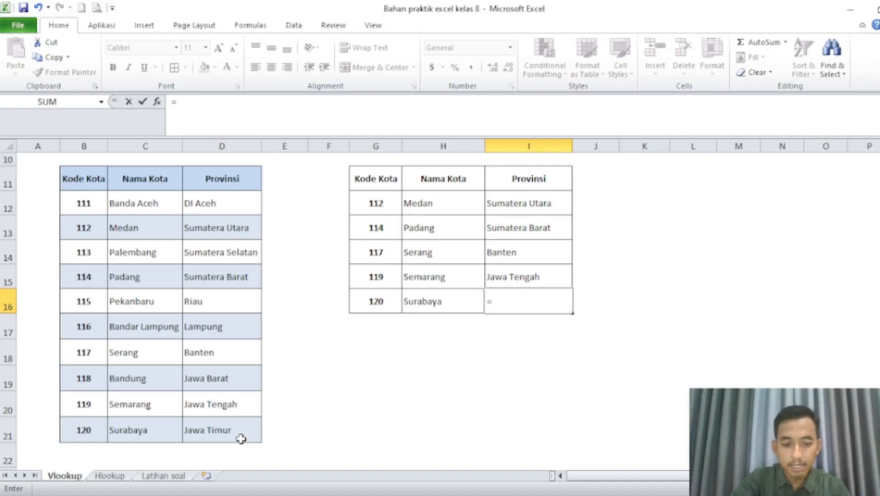
Enter =vlookup(G16,B11:D21,3) in I16 to look up the Provinsi for code 120.
text(=v)
text(looku)
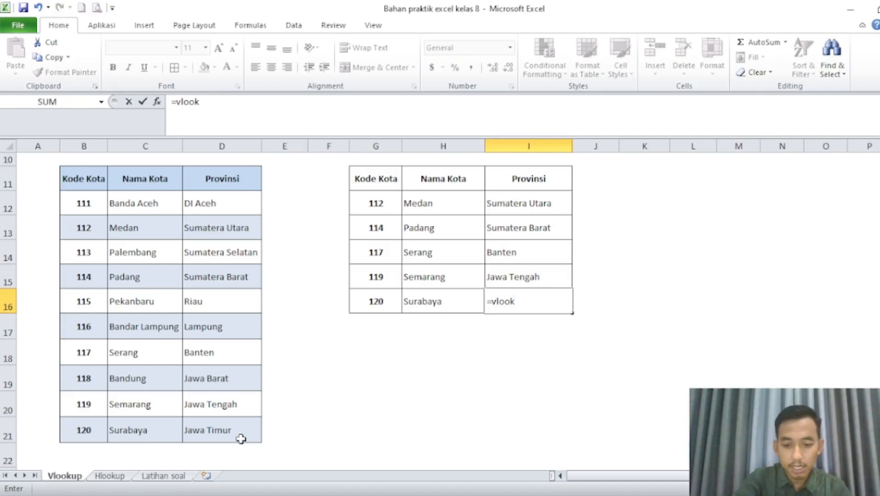
text(p()
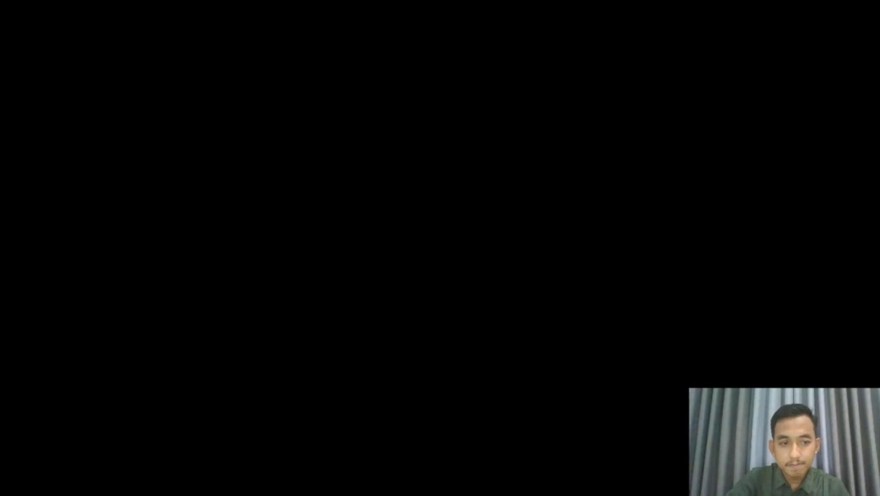
click(391, 302)
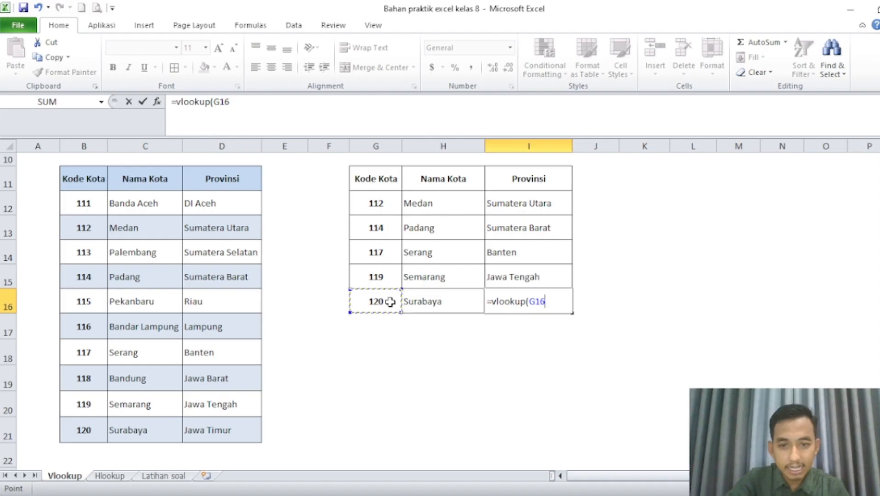
text(,)
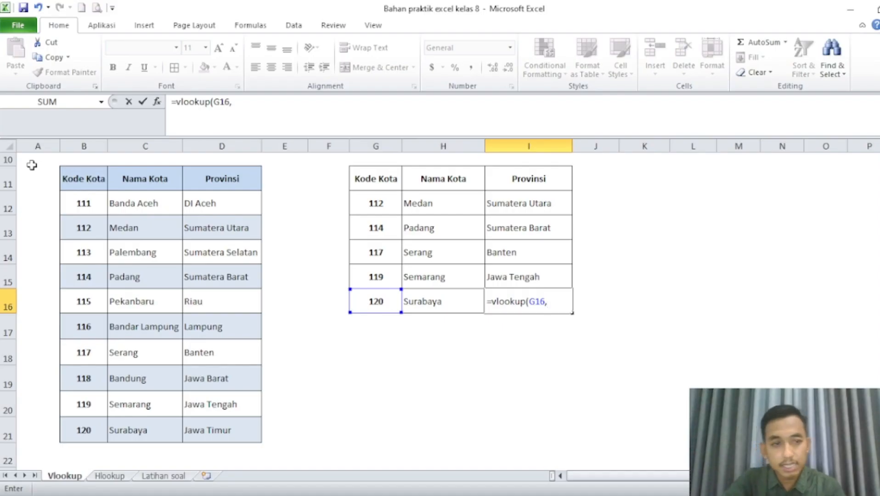
drag(89, 182, 228, 435)
text(,)
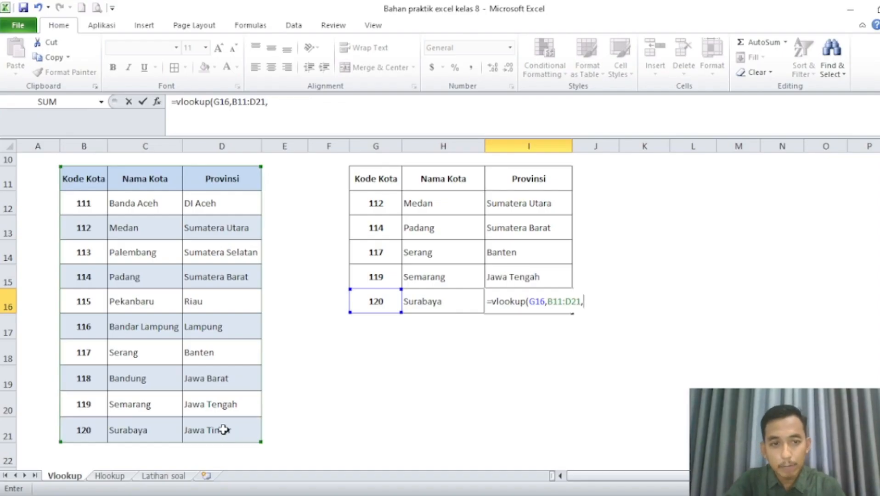
text(3)
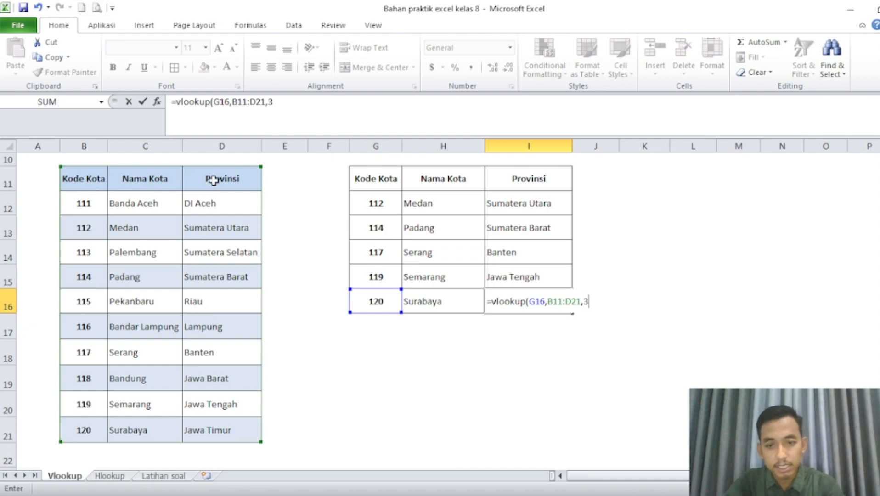
text())
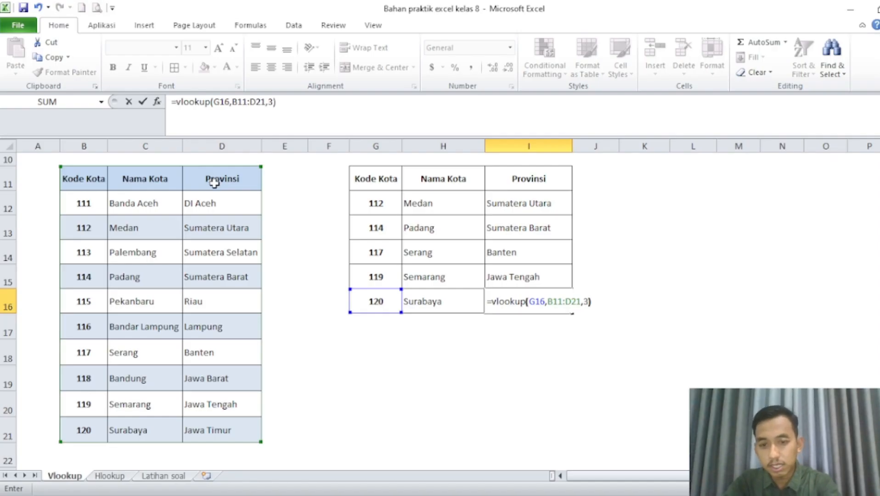
key(Return)
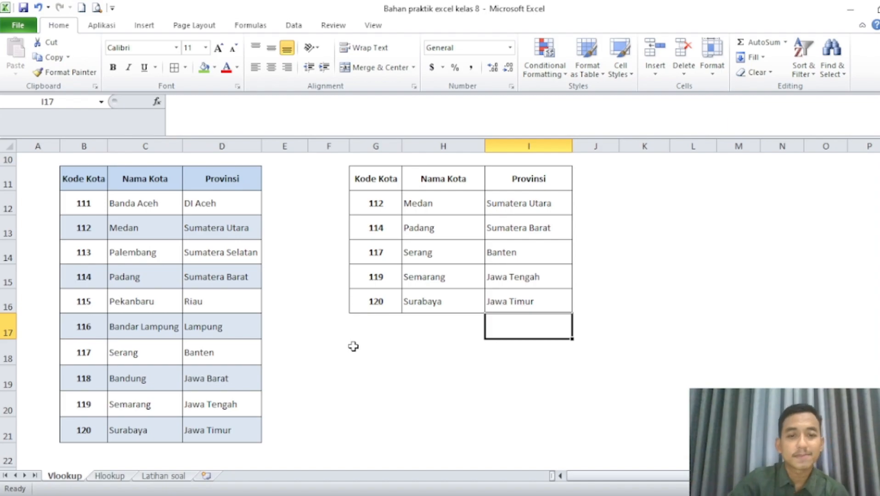
Compare the vertical city table B11:D21 with the horizontal table B11:L13 on the Hlookup sheet.
click(353, 346)
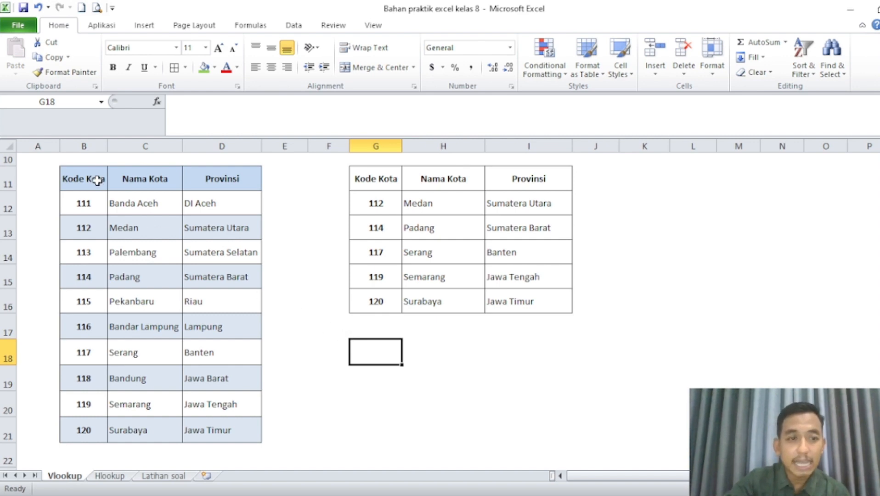
drag(97, 181, 232, 431)
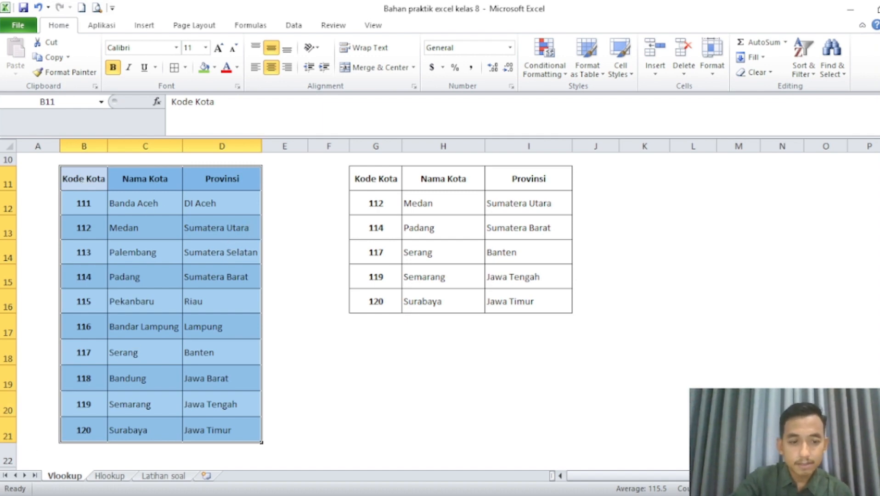
click(101, 477)
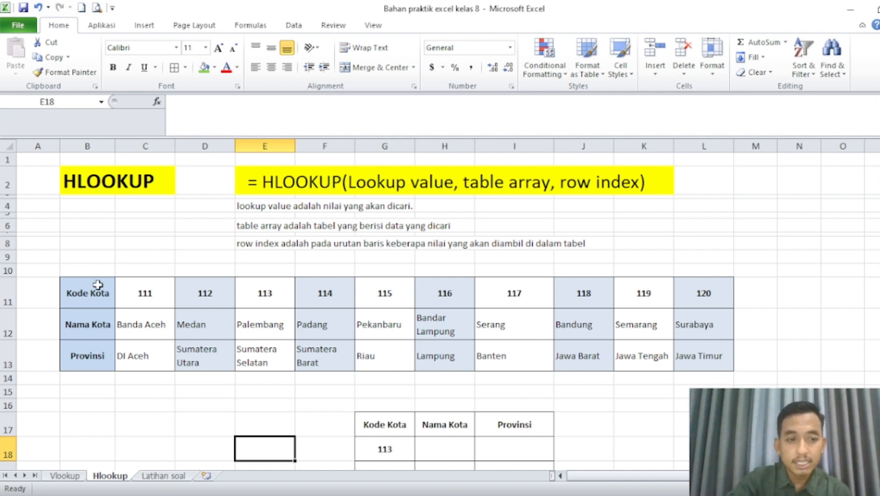
drag(98, 285, 434, 359)
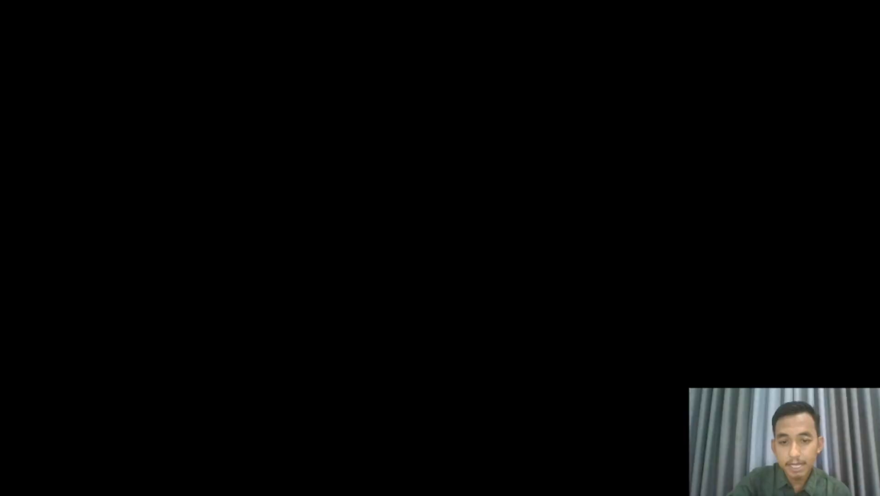
key(shift+Right)
key(shift+Right)
key(shift+Right)
key(shift+Right)
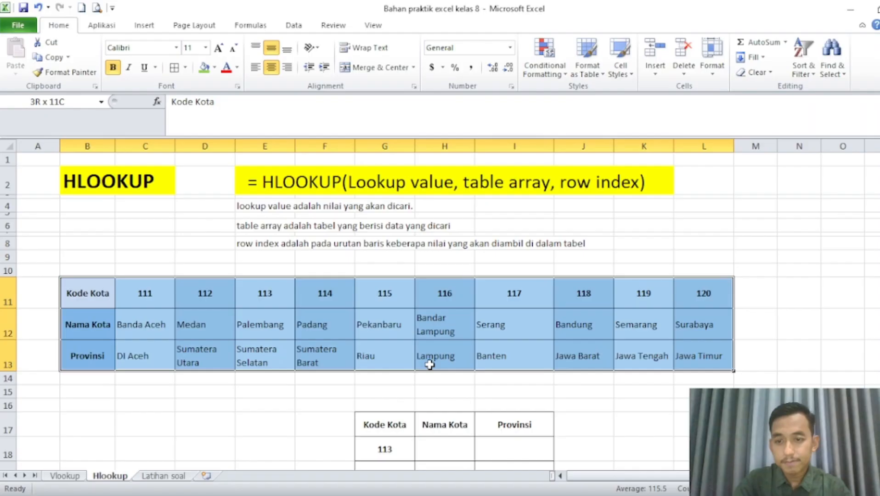
click(719, 291)
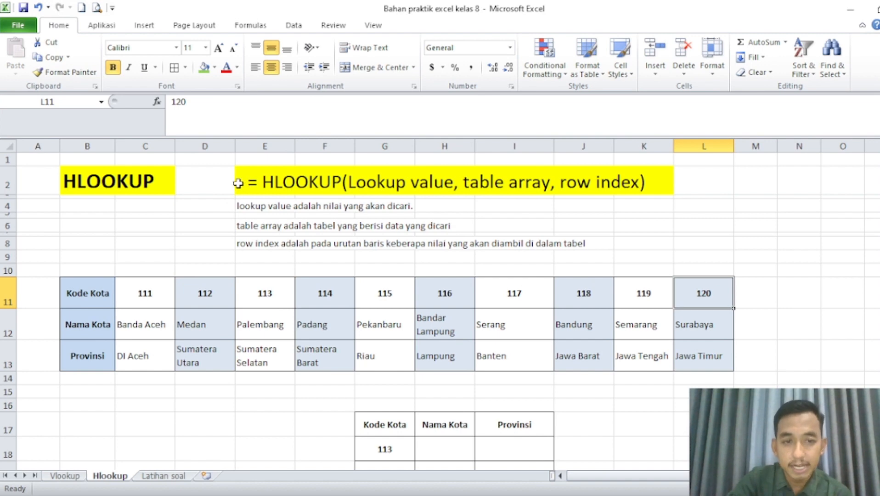
Examine the HLOOKUP syntax and the order of the Kode Kota, Nama Kota and Provinsi rows in the horizontal table.
click(224, 182)
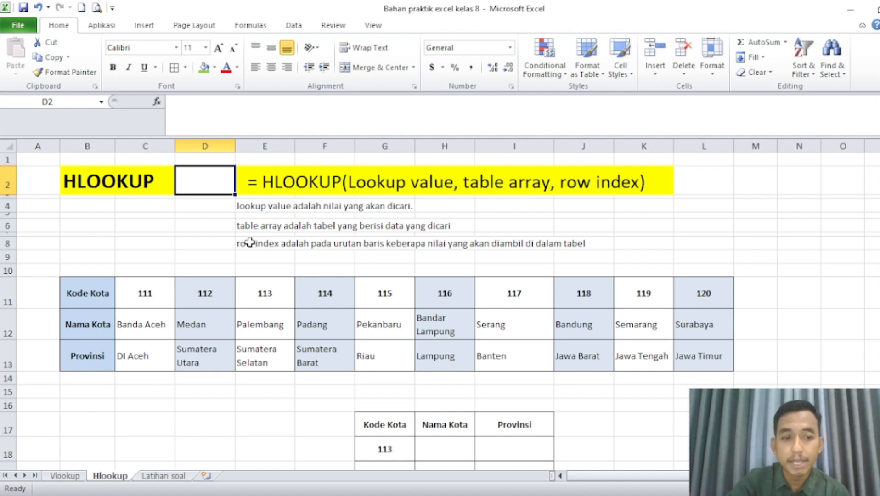
click(93, 293)
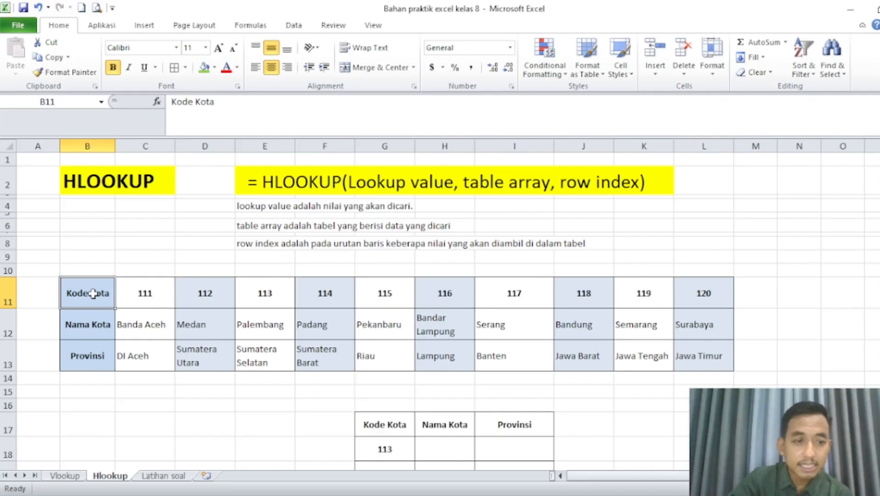
click(2, 293)
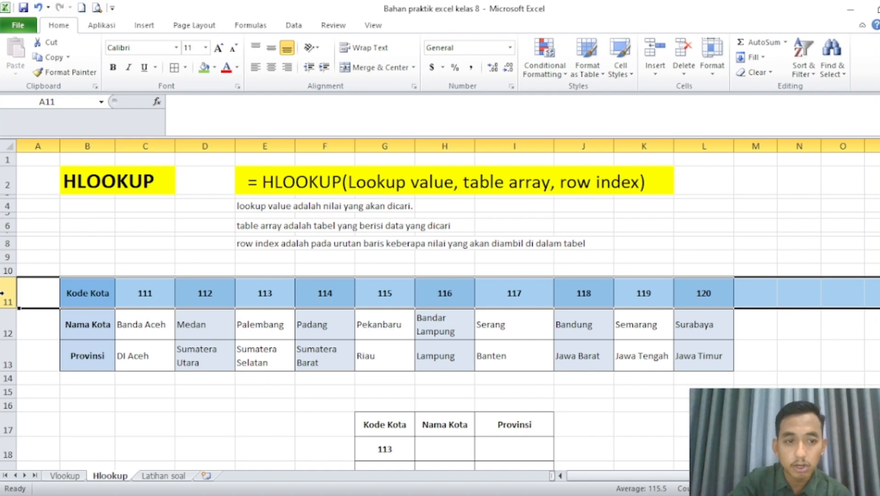
click(10, 324)
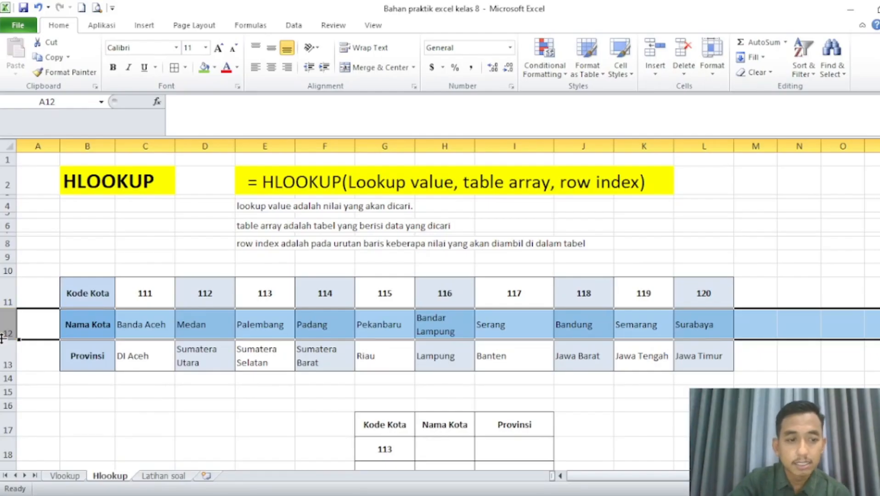
click(3, 355)
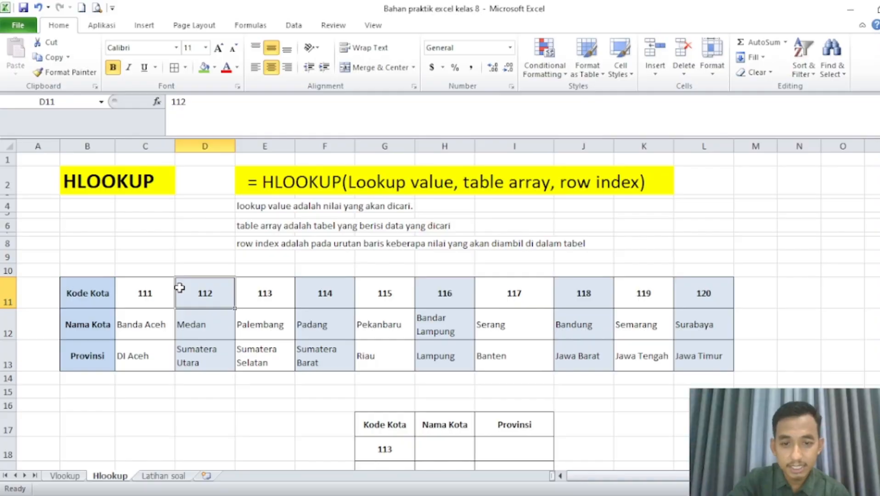
Enter =hlookup(G18,B11:L13,2) in H18 to look up the Nama Kota for code 113.
scroll(178, 287, down, 1)
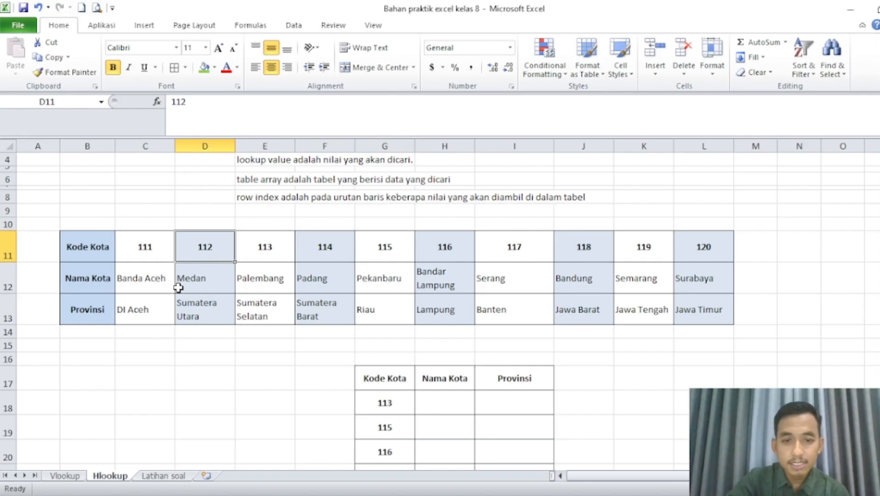
scroll(178, 288, down, 1)
scroll(179, 287, down, 1)
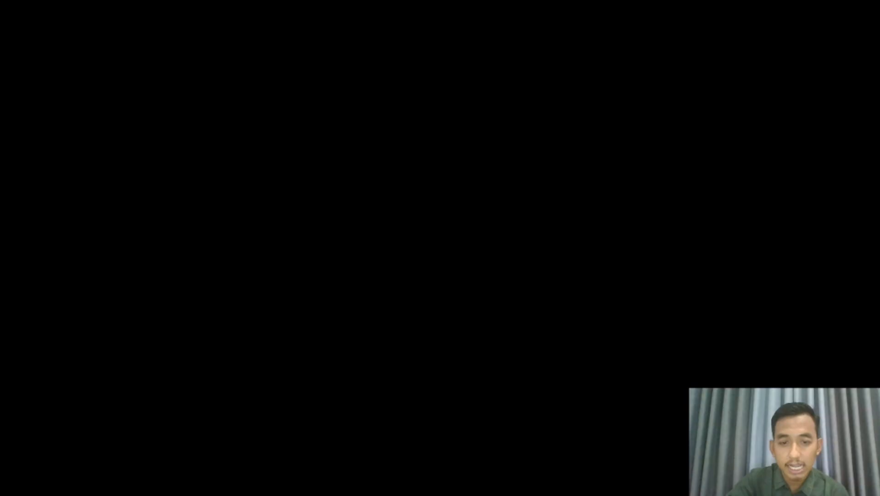
click(453, 337)
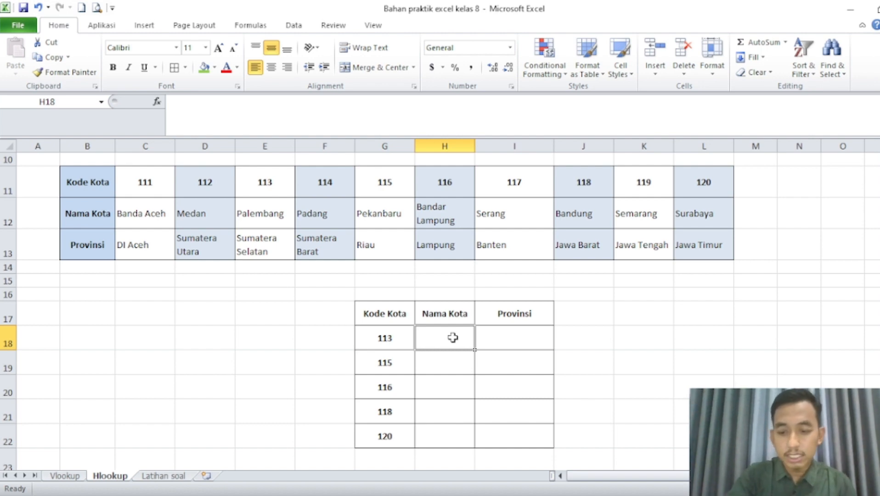
text(=)
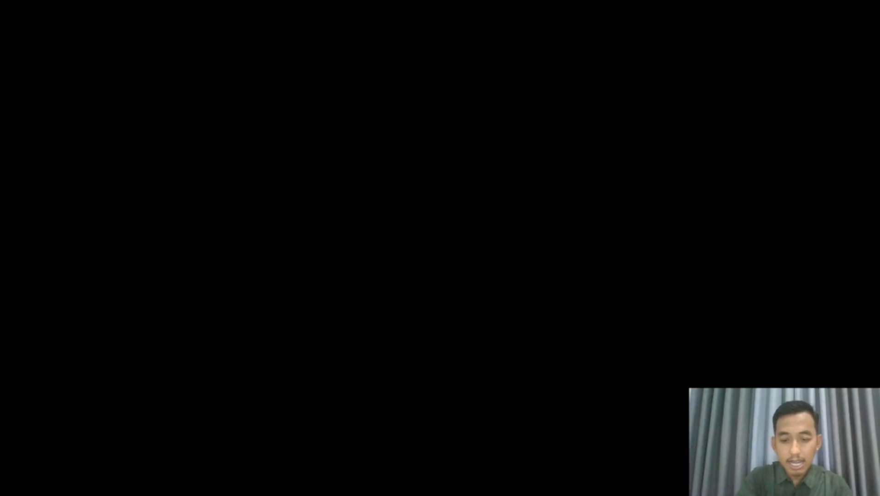
text(hlookup)
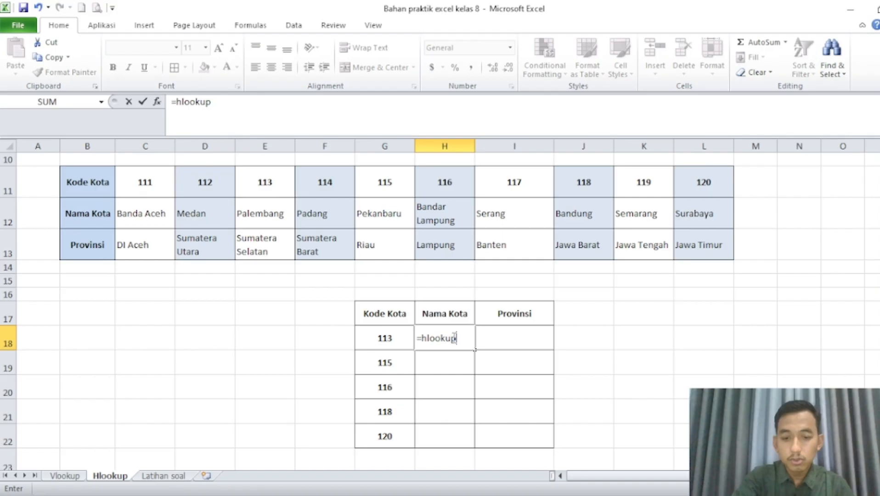
text(()
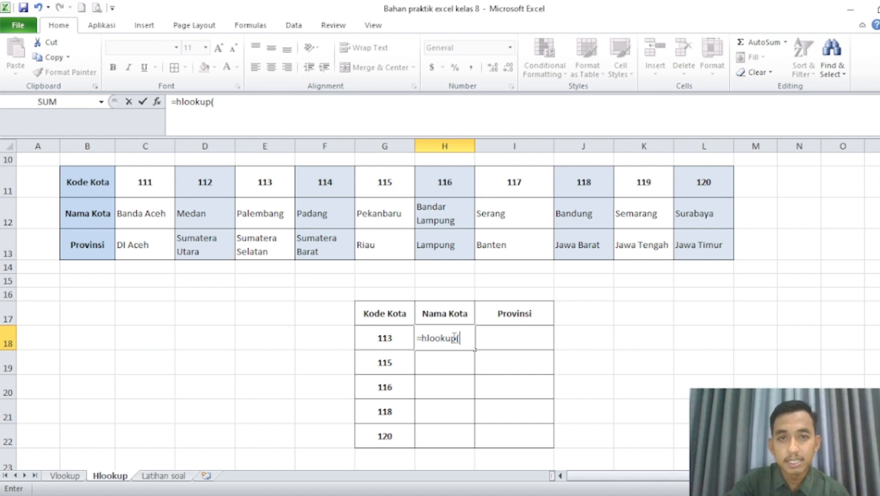
click(399, 339)
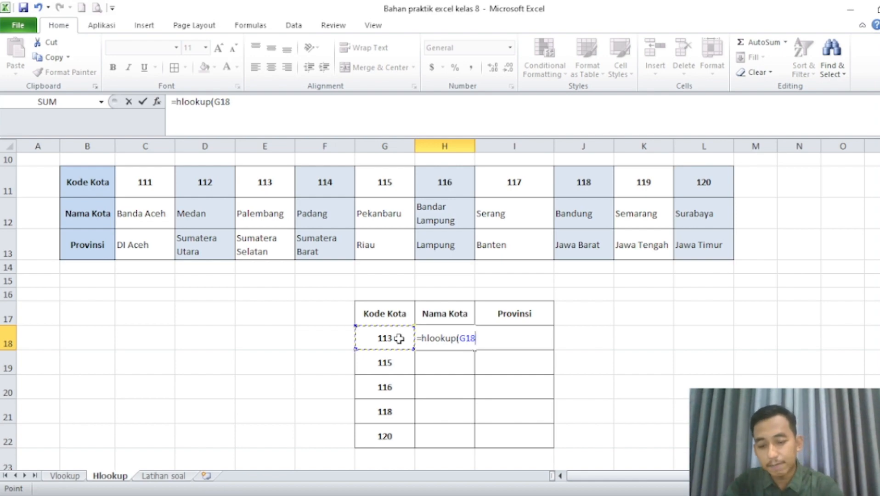
text(,)
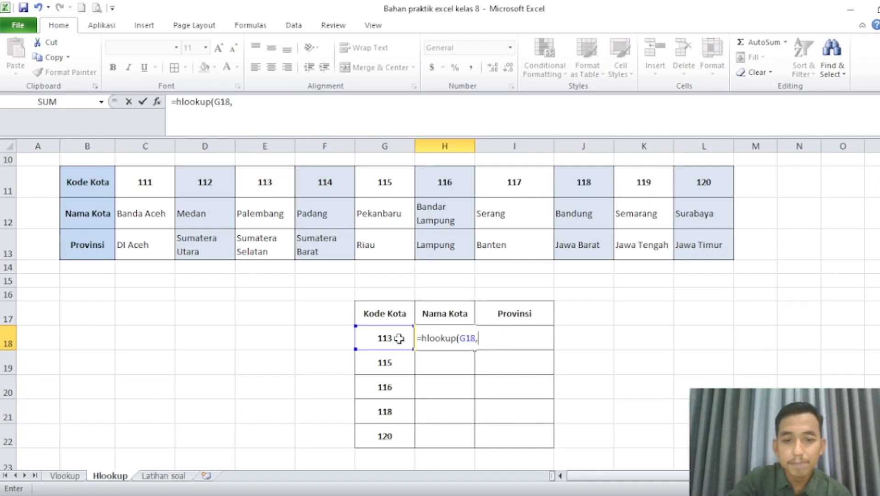
drag(96, 180, 691, 251)
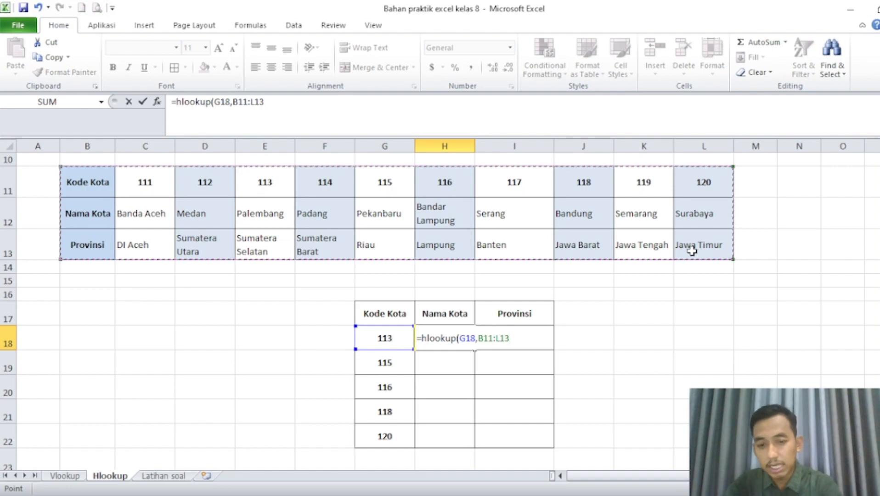
text(,)
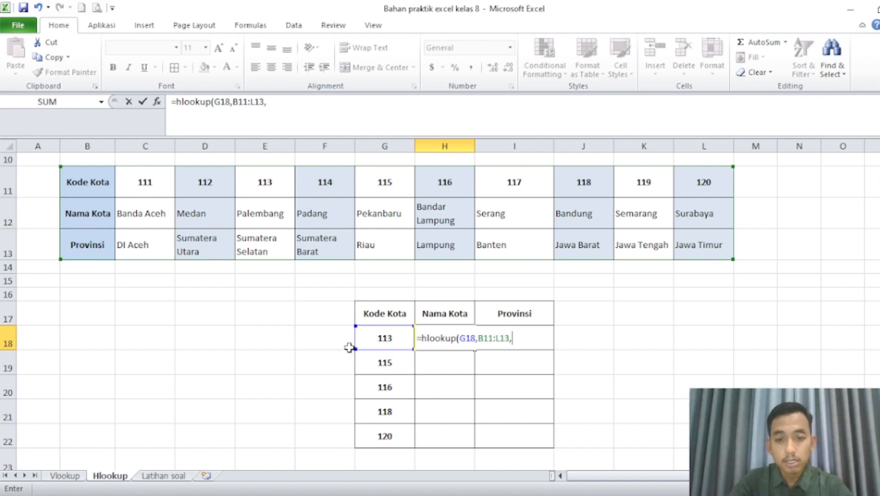
text(2)
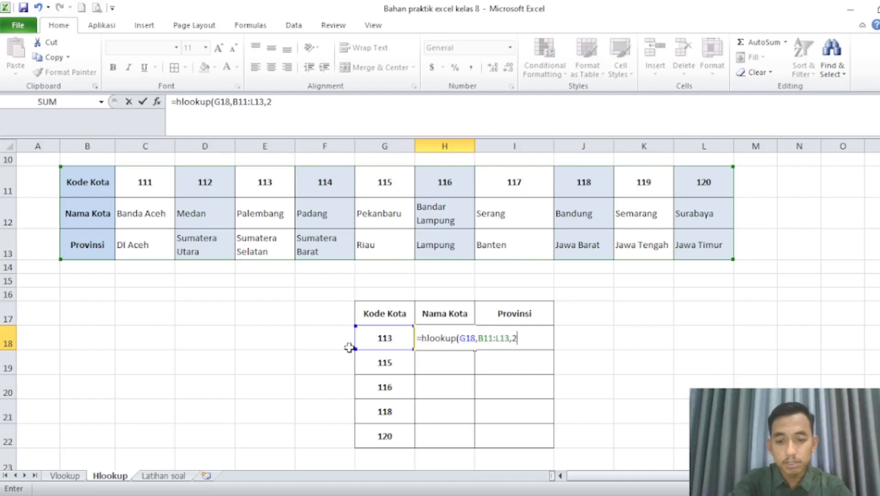
text())
key(Return)
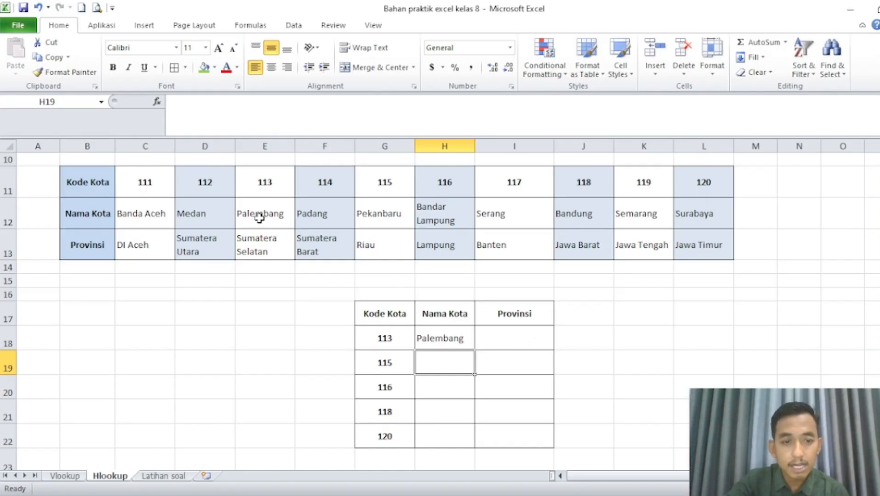
Enter =hlookup(G18,B11:L13,3) in I18 to look up the Provinsi for code 113.
click(496, 341)
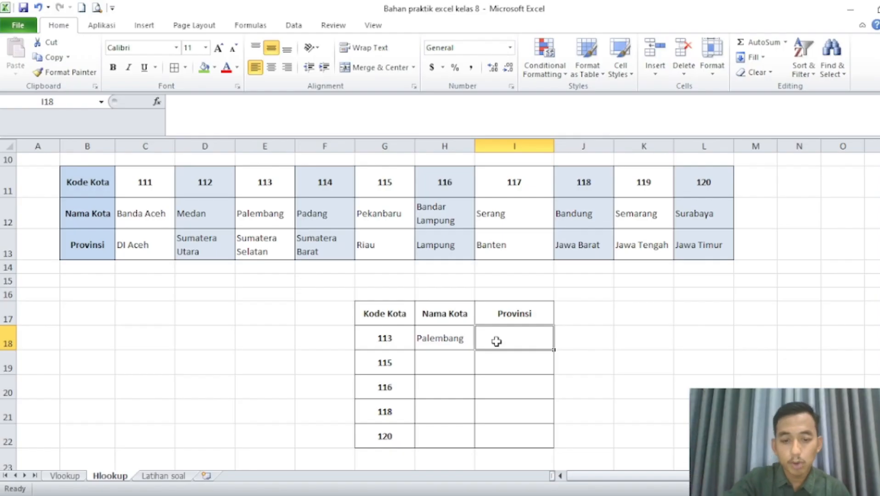
text(=)
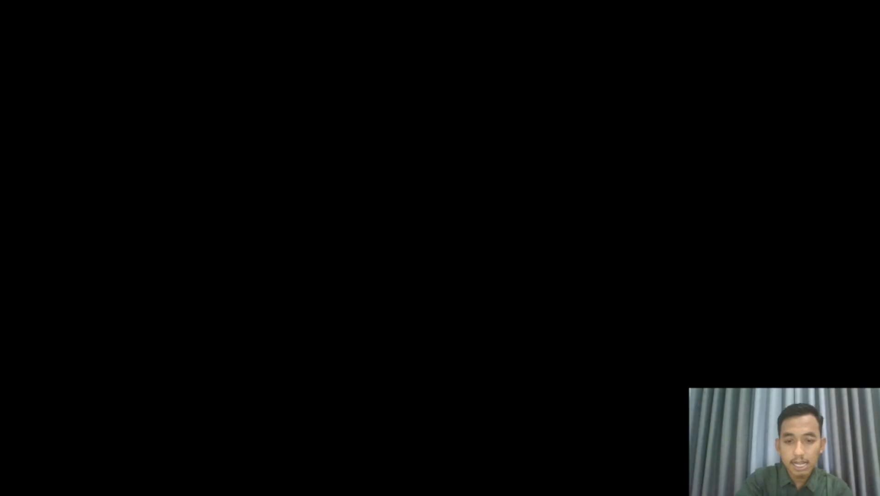
text(hloo)
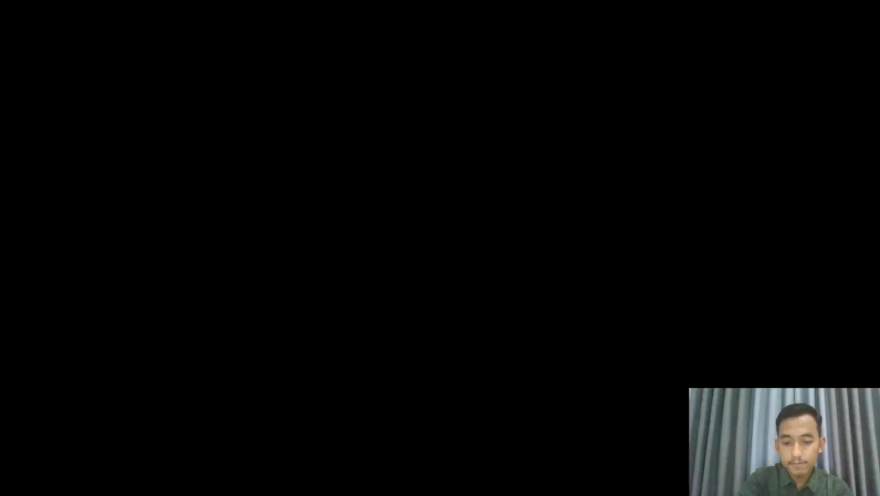
text(kup()
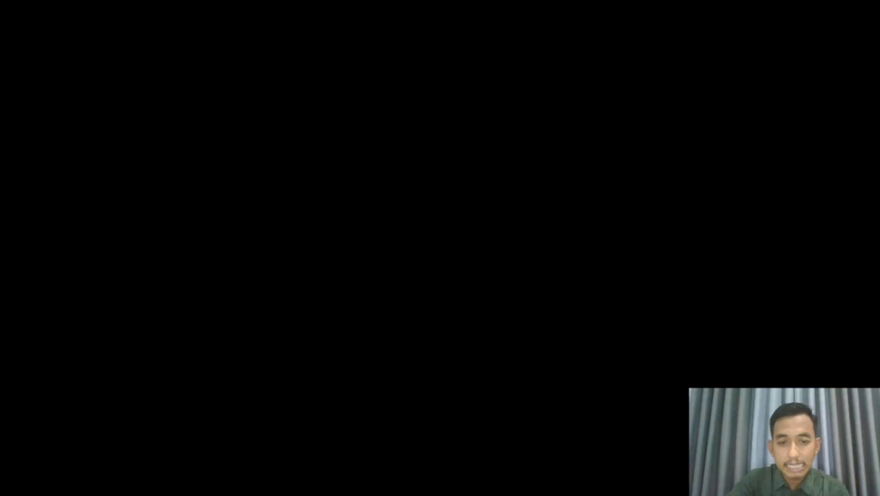
click(365, 338)
text(,)
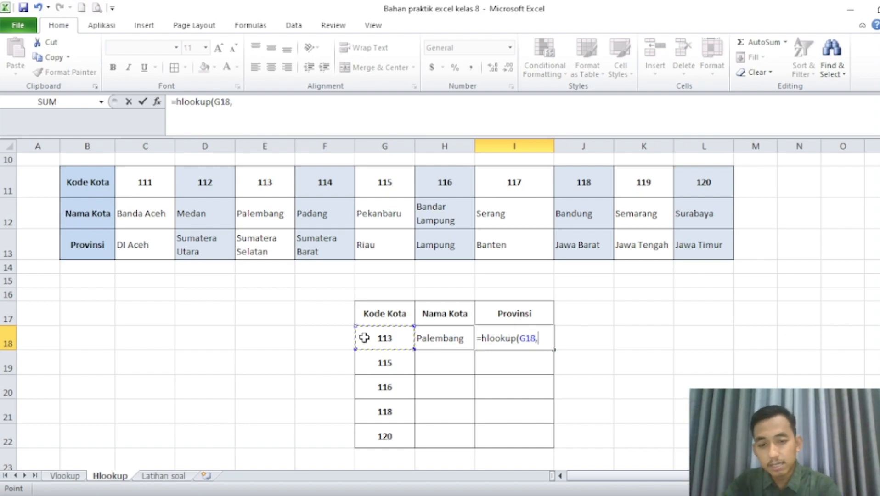
drag(84, 177, 713, 247)
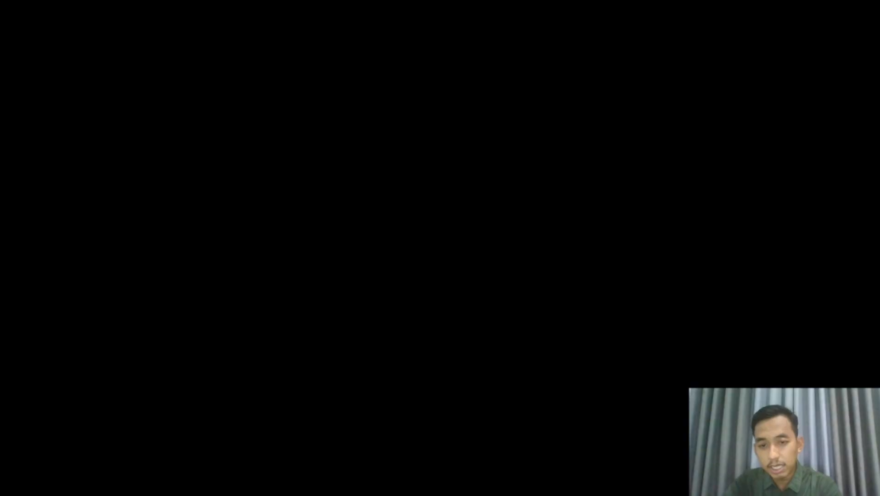
text(,)
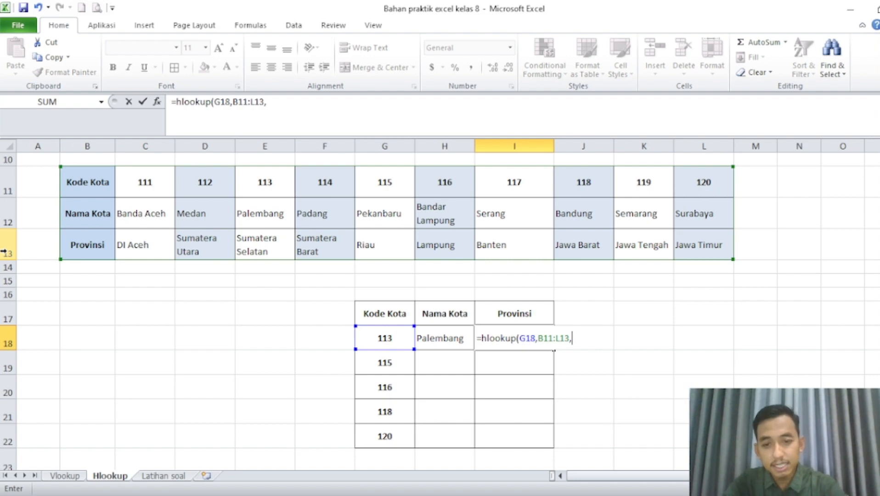
text(3))
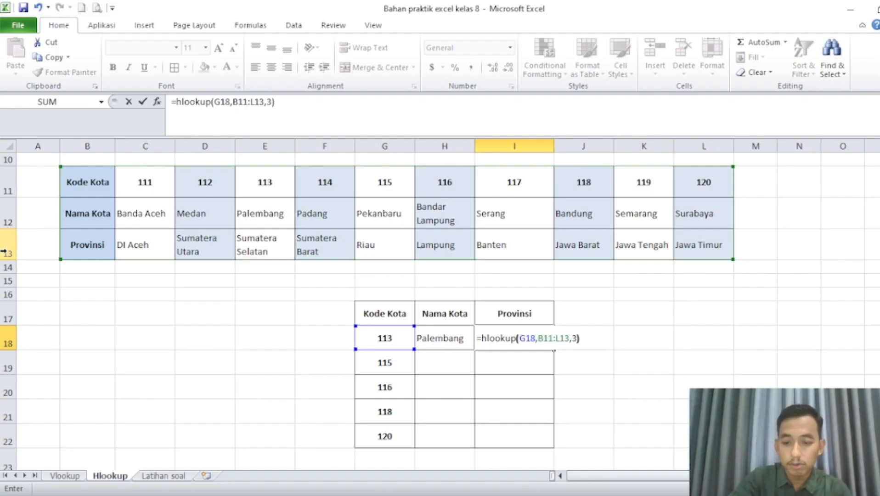
key(Return)
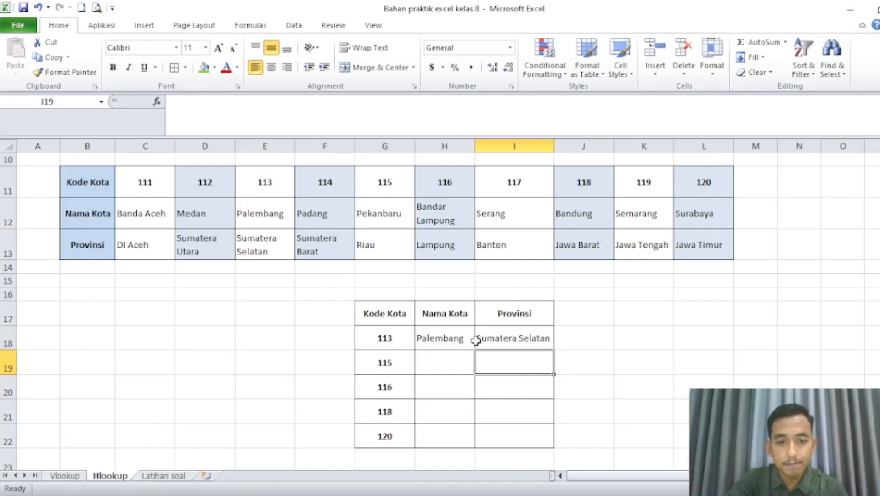
Enter =hlookup(G19,B11:L13,2) in H19 to look up the Nama Kota for code 115.
click(457, 365)
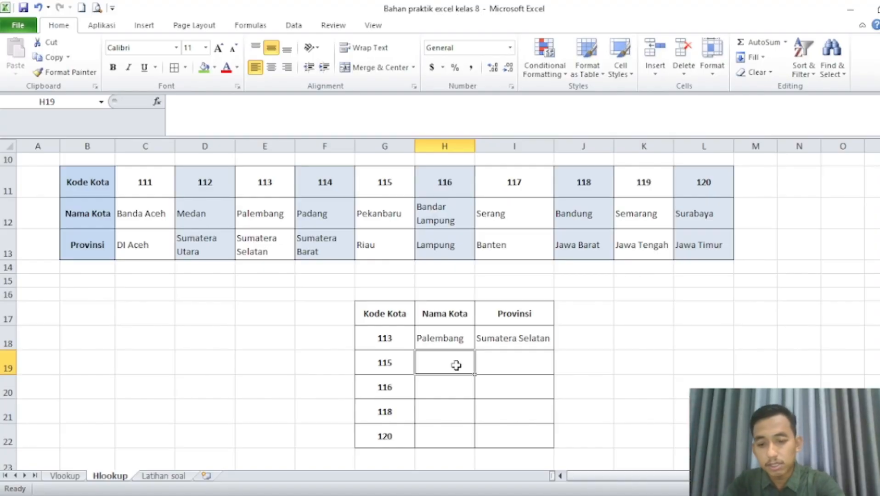
text(=)
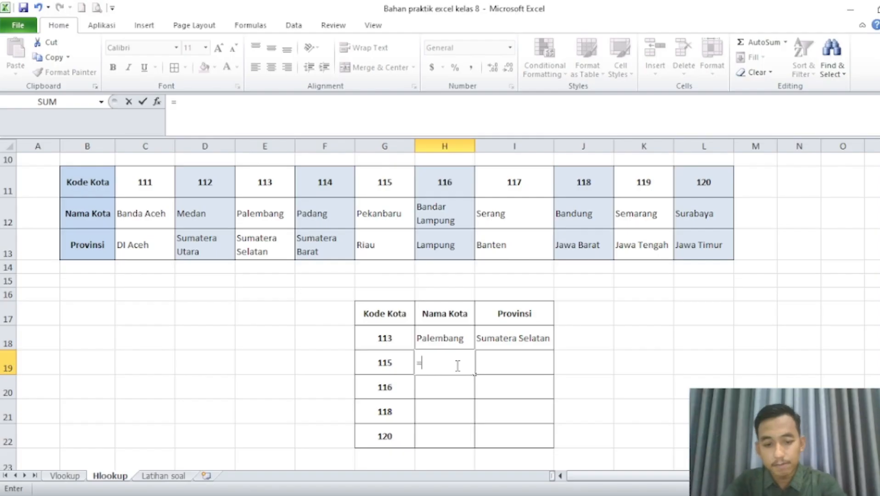
text(hlookup()
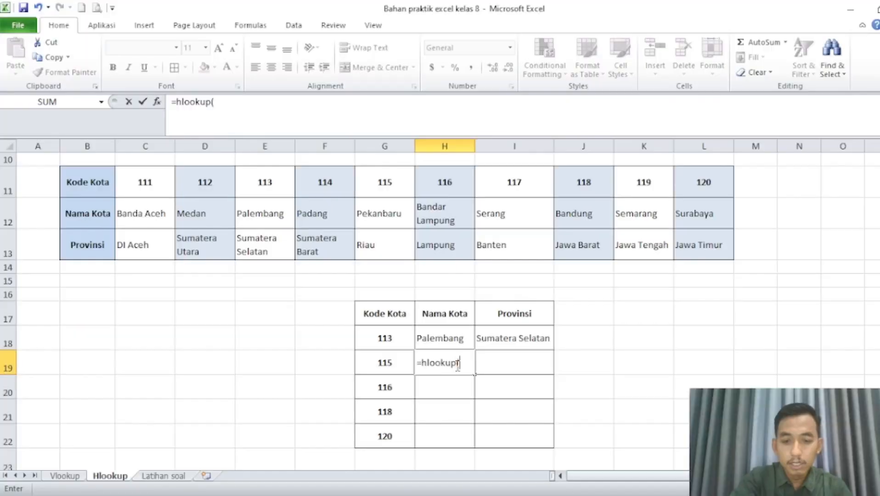
click(368, 365)
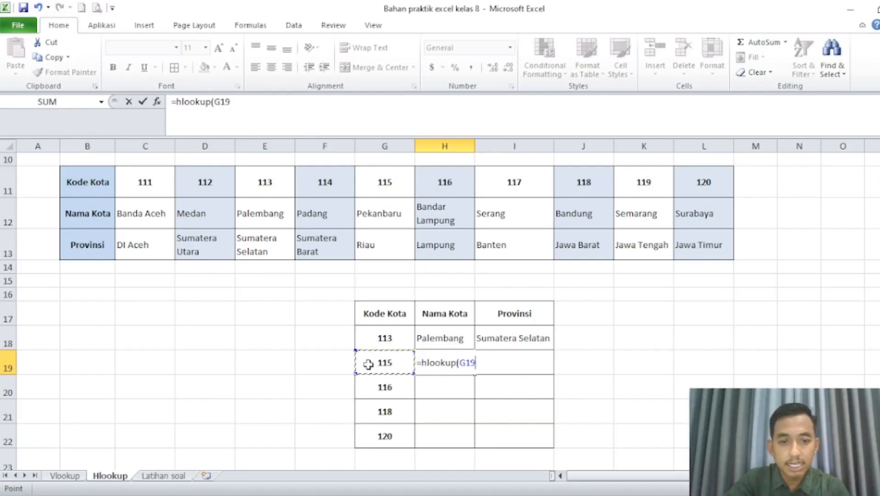
text(,)
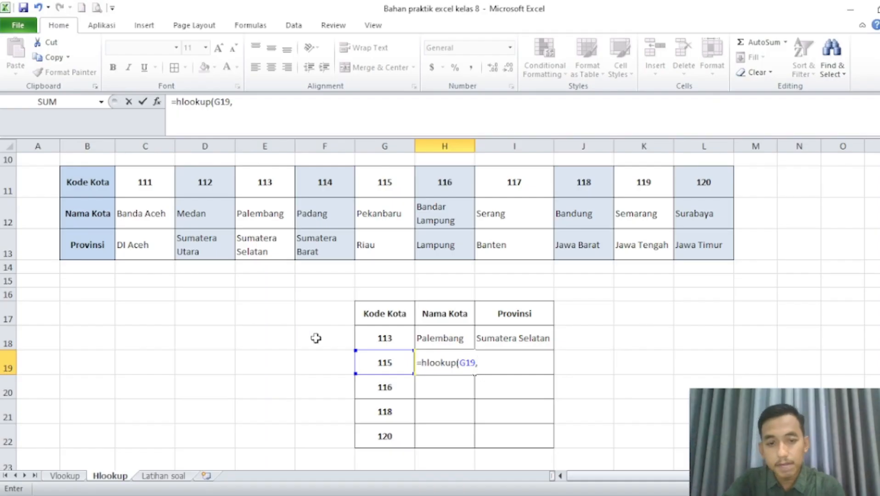
drag(96, 185, 672, 251)
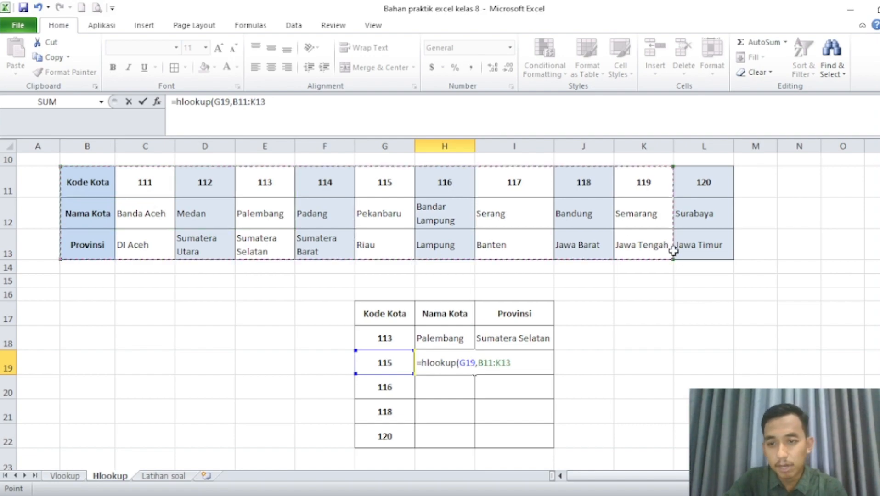
text(,)
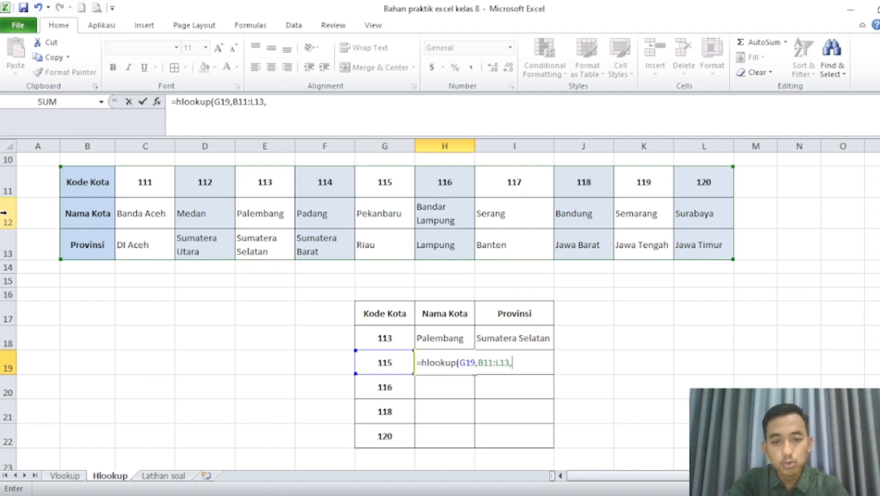
text(2))
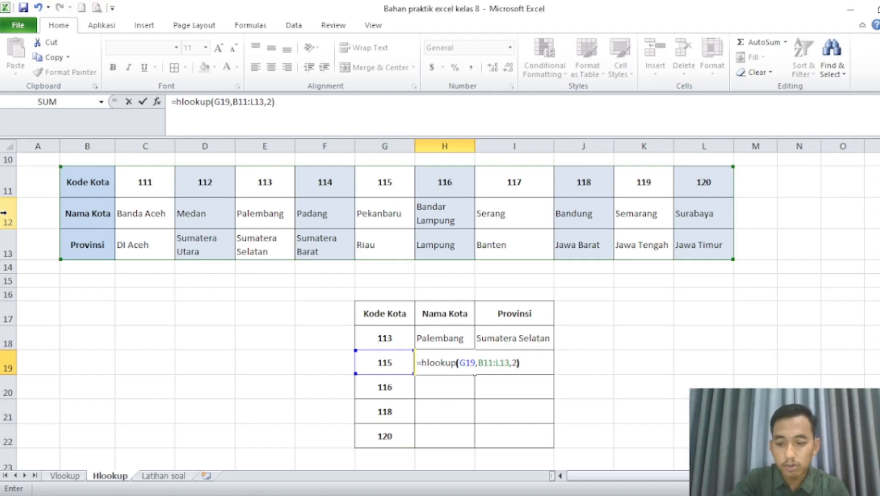
key(Return)
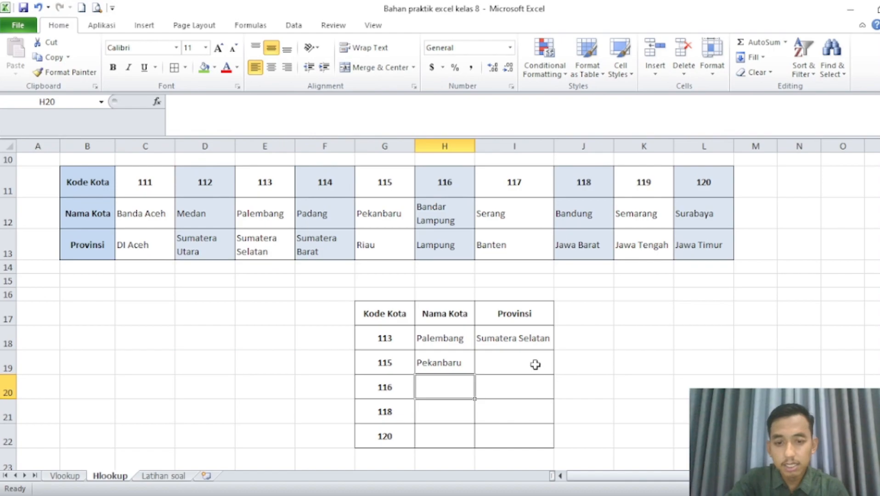
Enter =hlookup(G19,B11:L13,3) in I19 to look up the Provinsi for code 115.
click(535, 364)
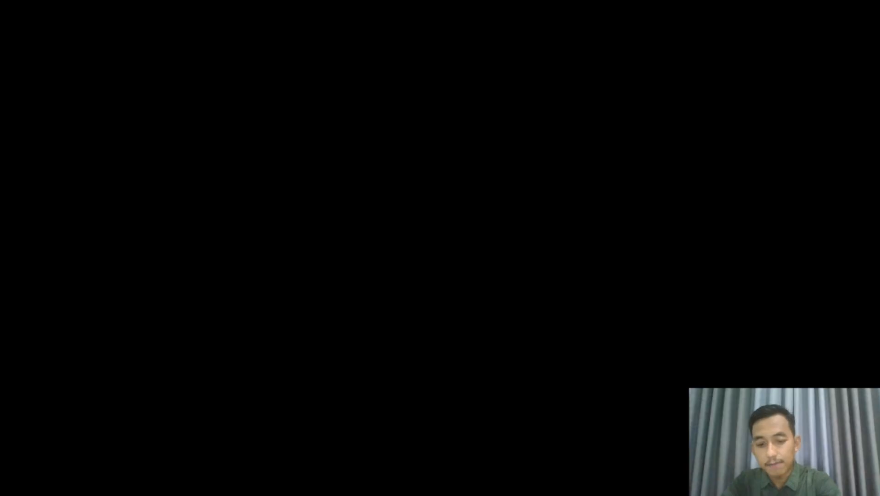
text(=hlookup()
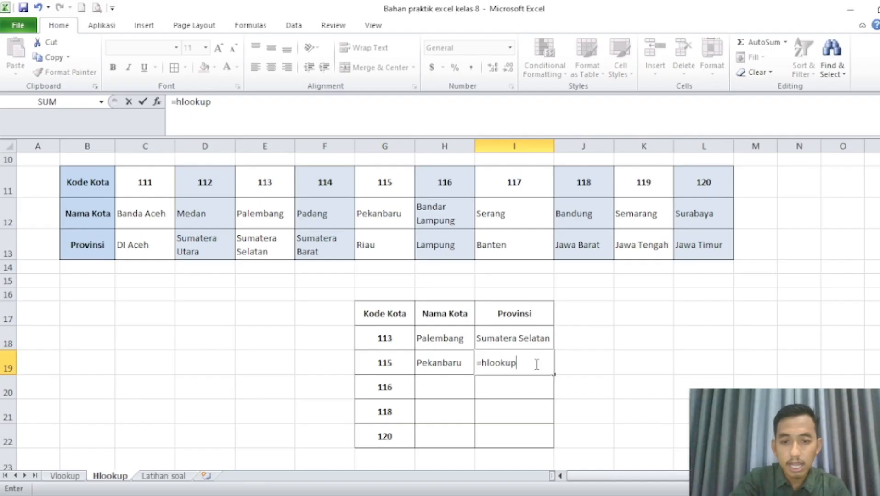
click(385, 362)
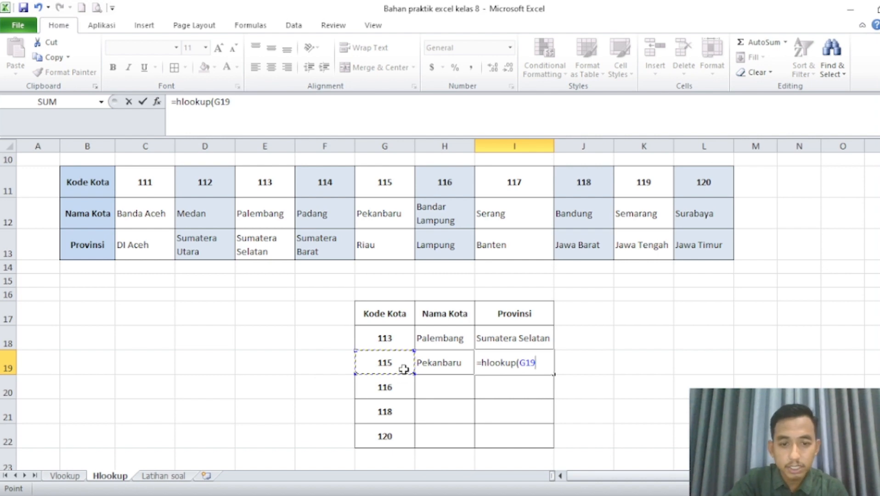
text(,)
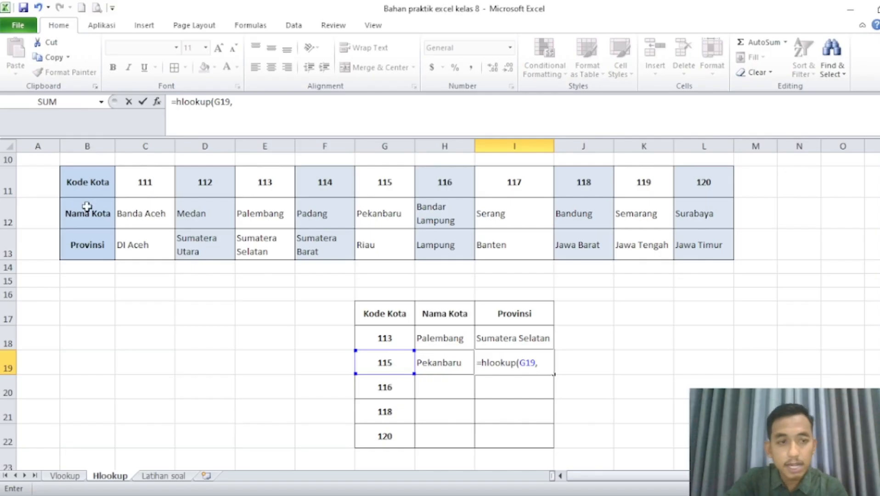
drag(69, 184, 647, 261)
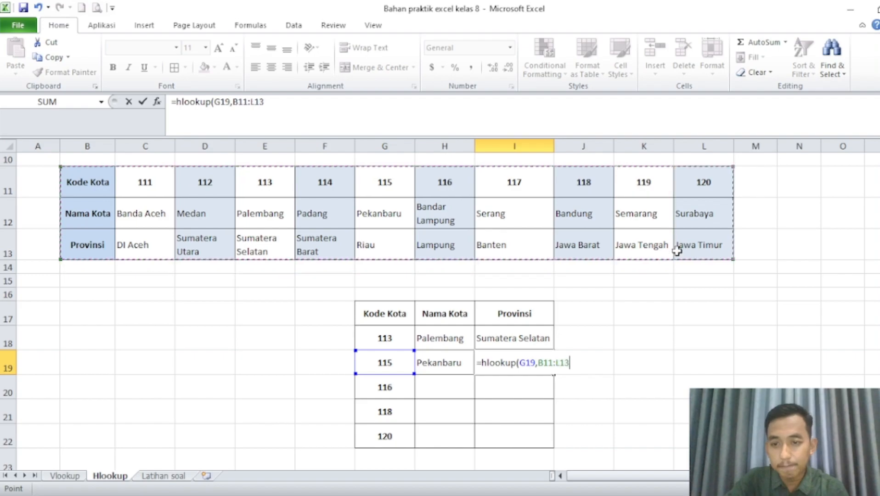
text(,)
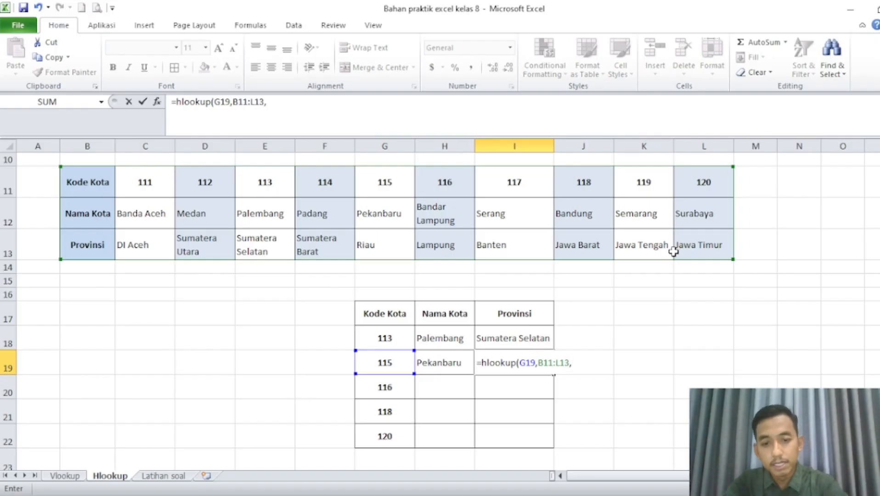
text(3)
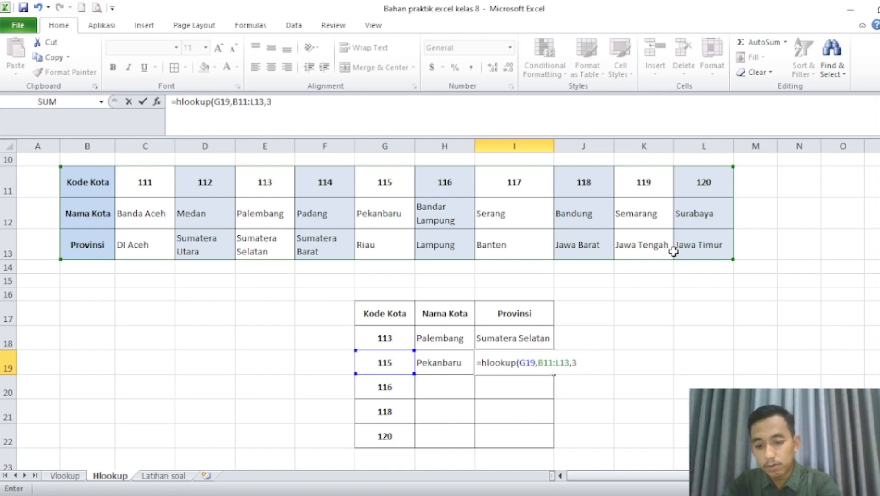
text())
key(Return)
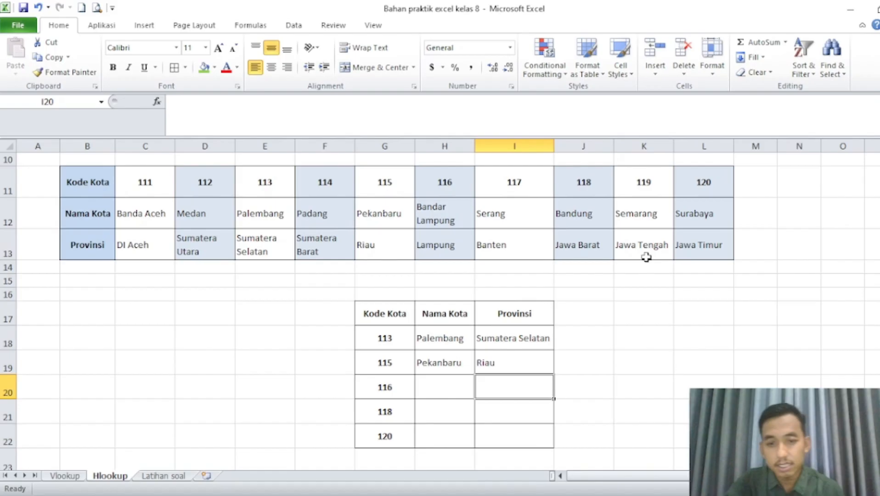
Enter =hlookup(G20,B11:L13,2) in H20 to look up the Nama Kota for code 116, and widen column H to fit the city name.
click(430, 385)
text(=)
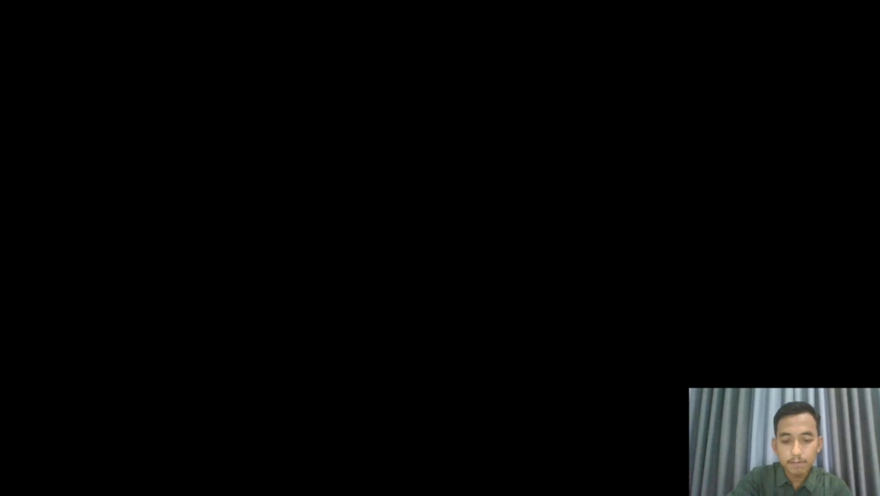
text(hlook)
text(up()
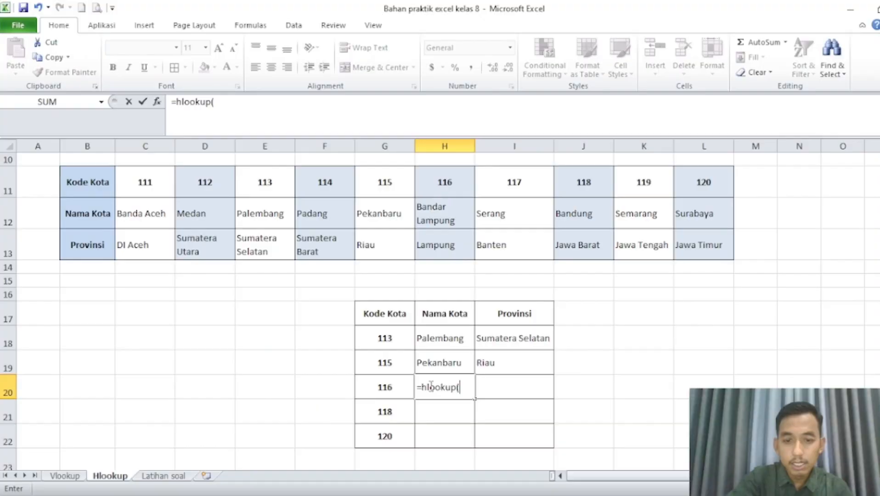
click(383, 388)
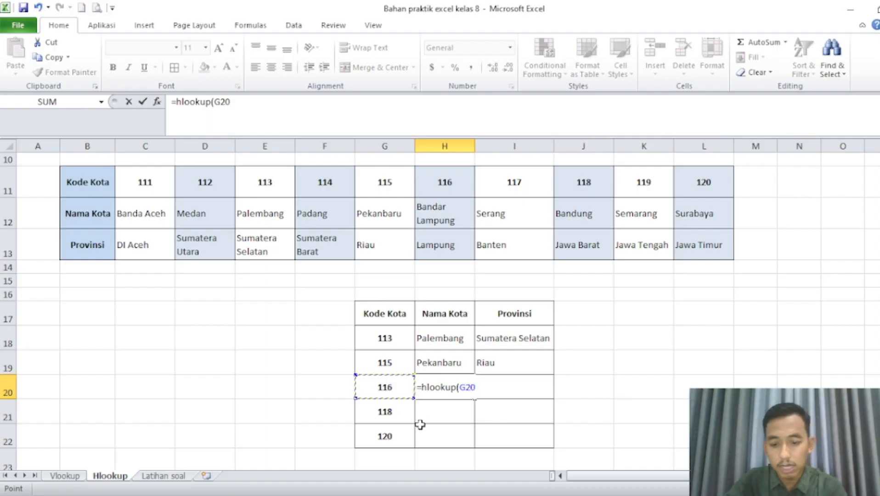
text(,)
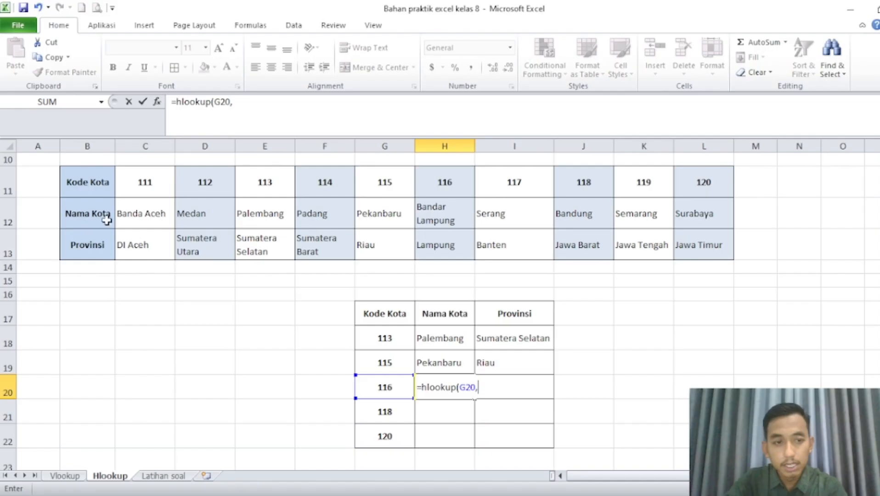
drag(86, 183, 632, 253)
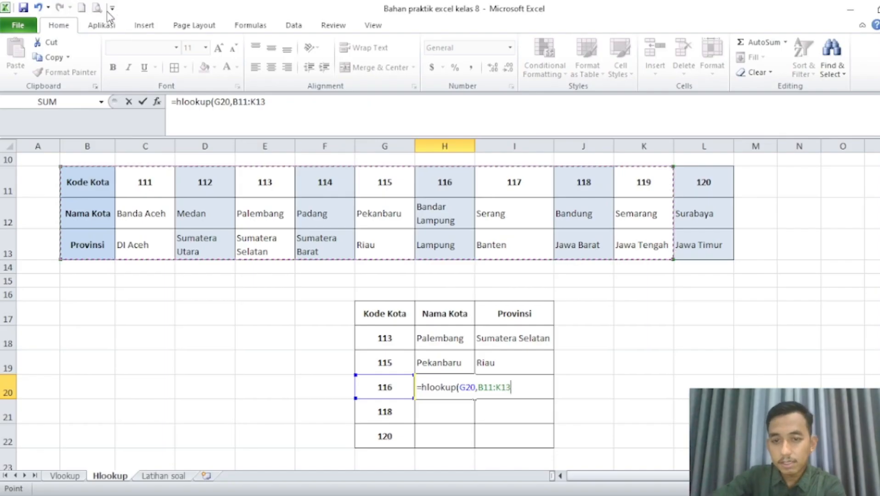
drag(105, 192, 727, 253)
text(,)
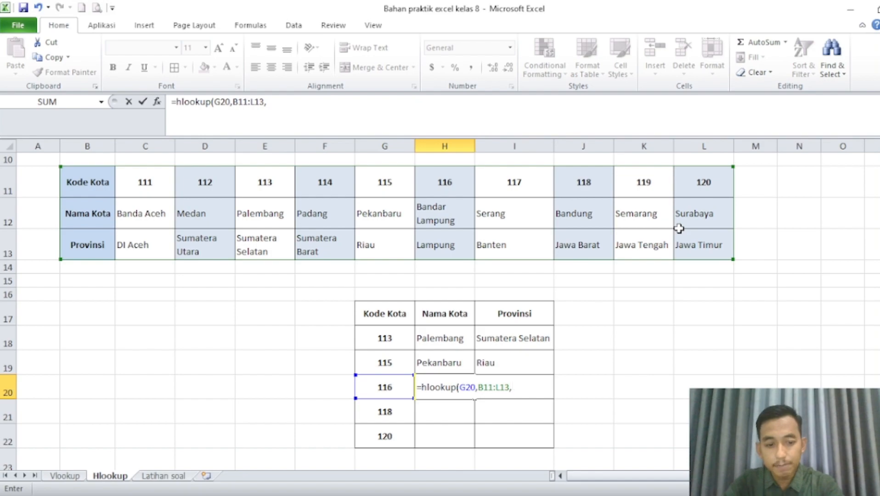
text(2)
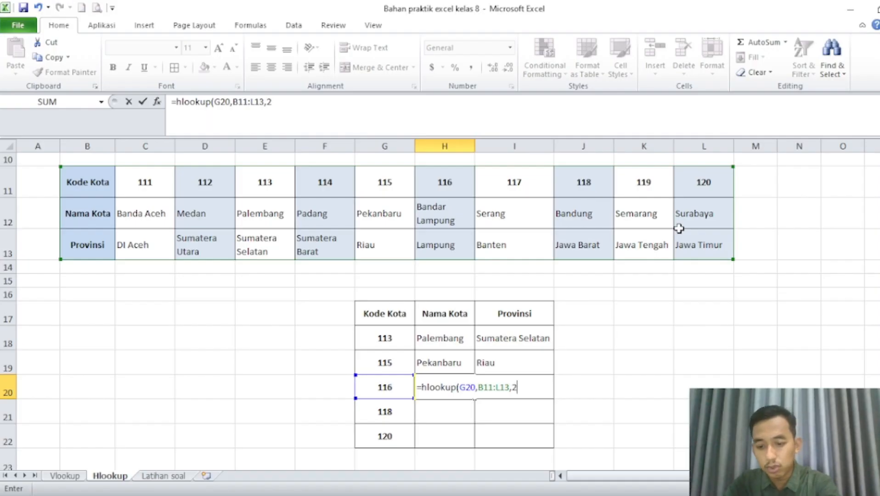
text())
key(Return)
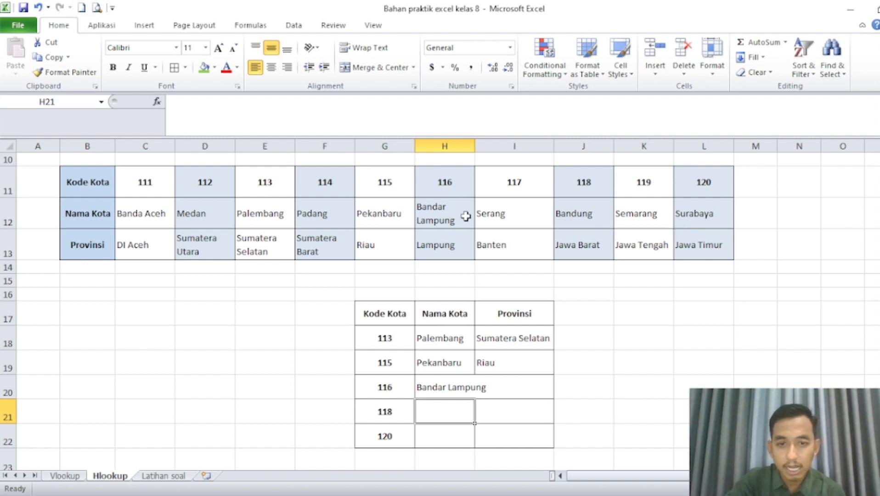
drag(474, 146, 497, 149)
Start an HLOOKUP formula in I20 for the Provinsi of code 116.
click(562, 388)
text(=)
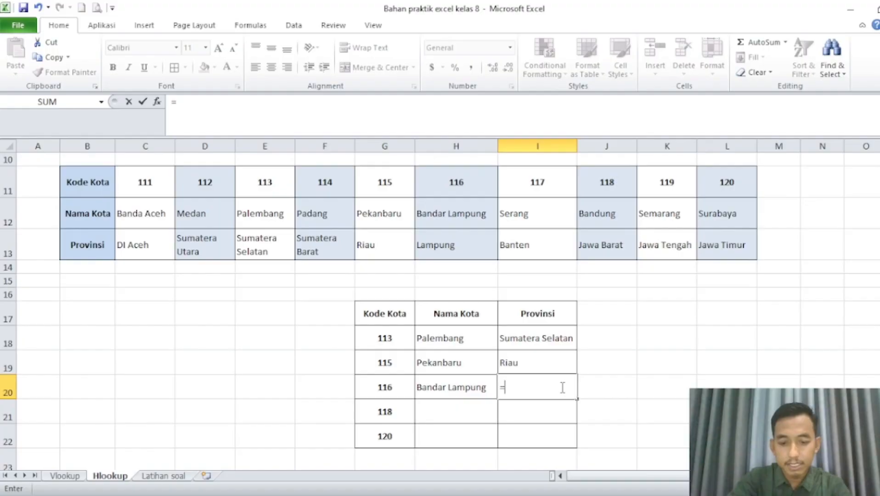
text(hlookup()
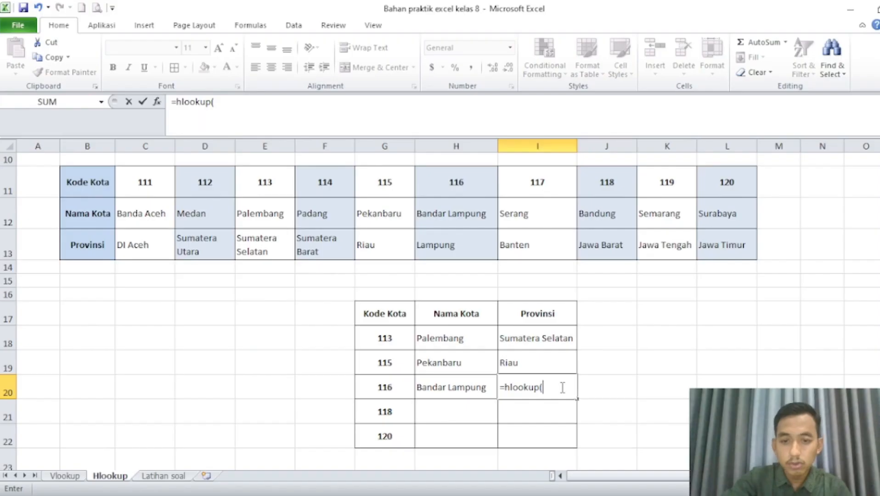
click(390, 385)
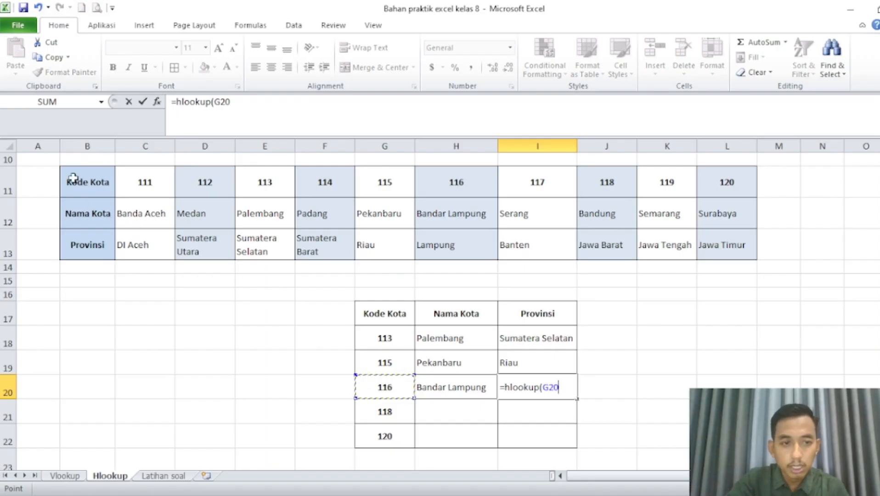
drag(73, 178, 696, 252)
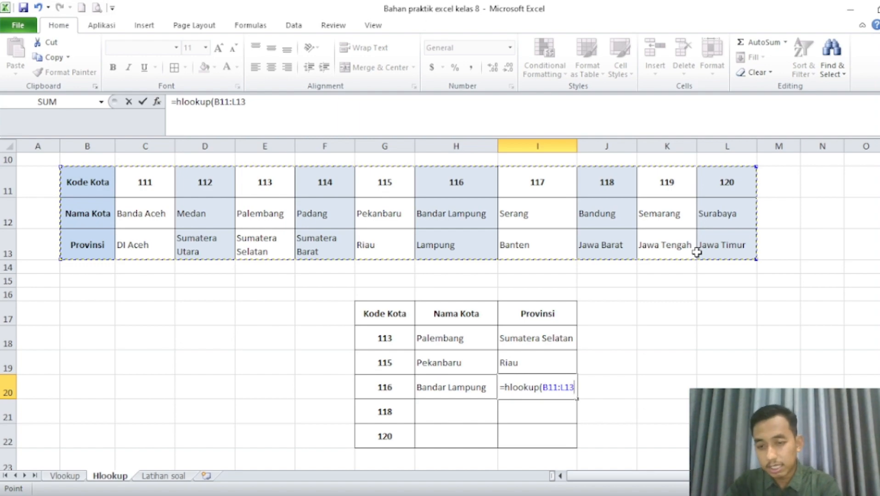
text(,)
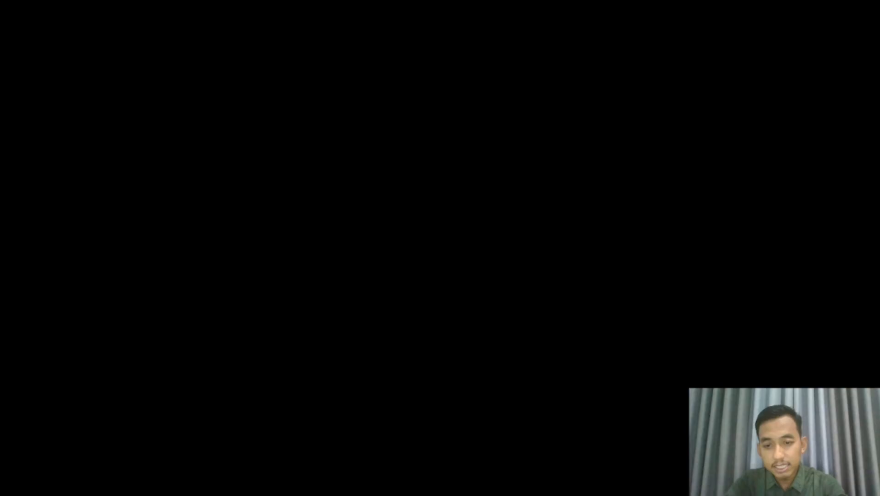
text(3,3))
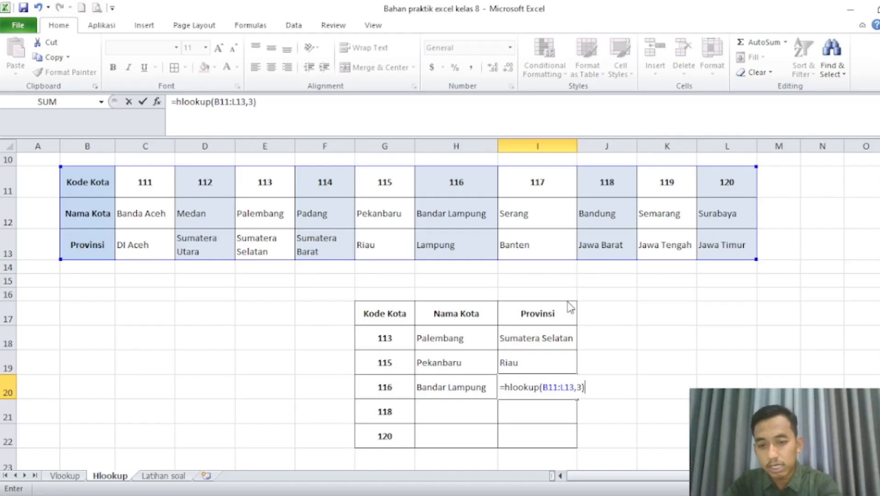
click(461, 295)
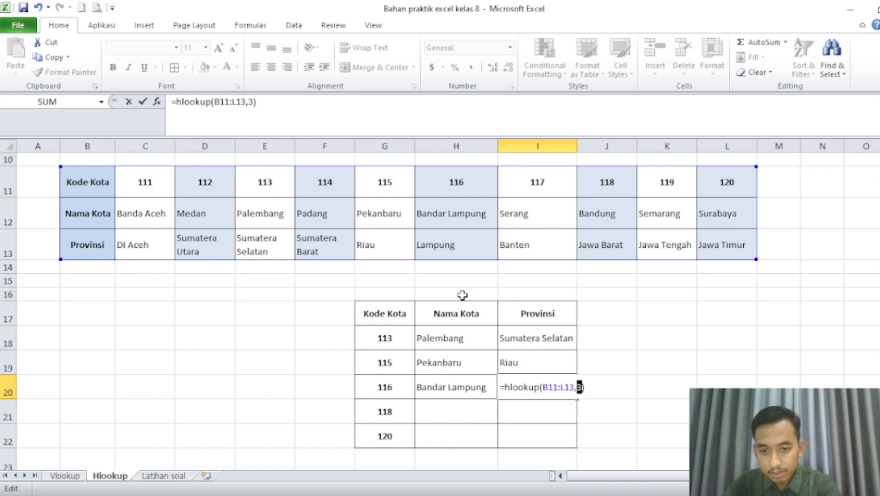
key(BackSpace)
key(BackSpace)
key(BackSpace)
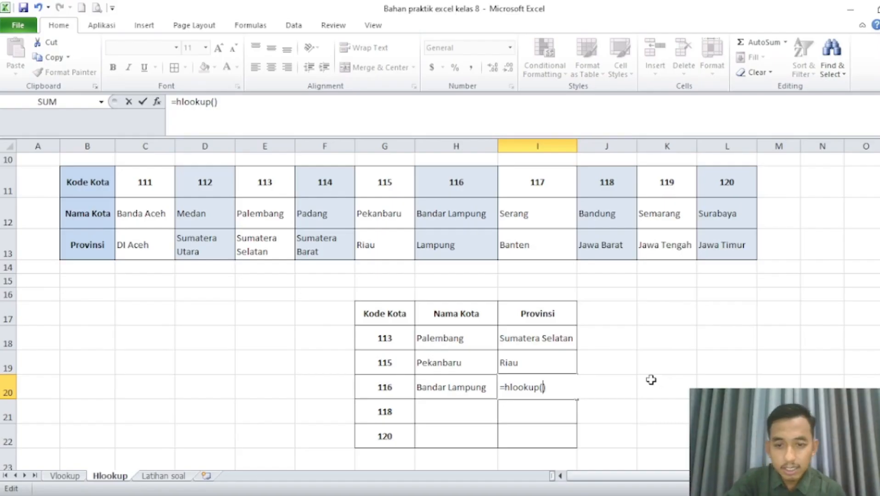
Complete the I20 formula as =hlookup(G20,B11:L13,3) to look up the Provinsi for code 116.
click(380, 389)
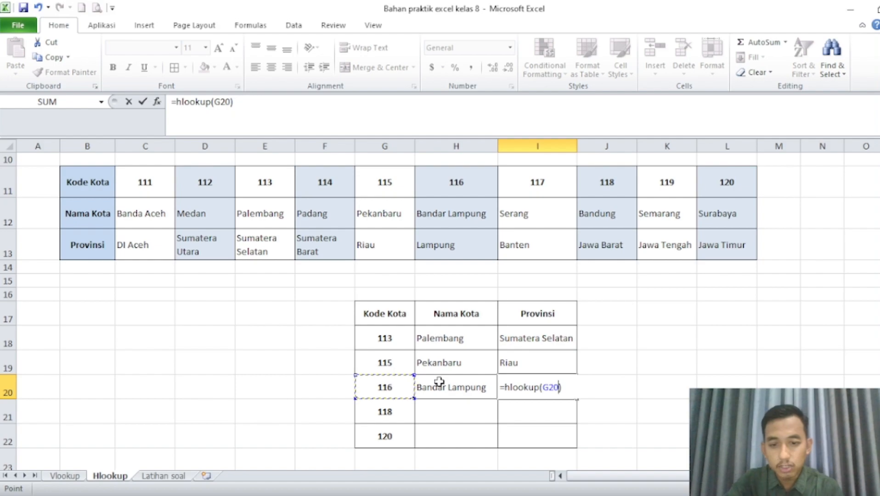
text(,)
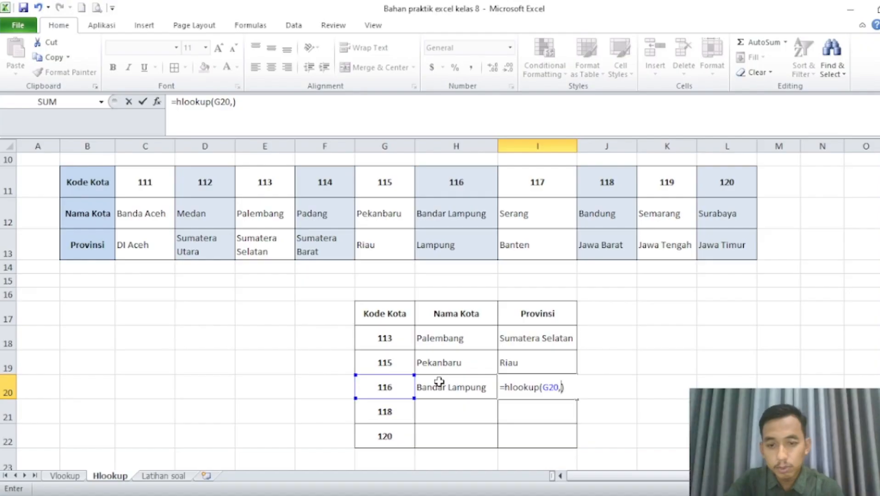
drag(92, 177, 718, 251)
text(,)
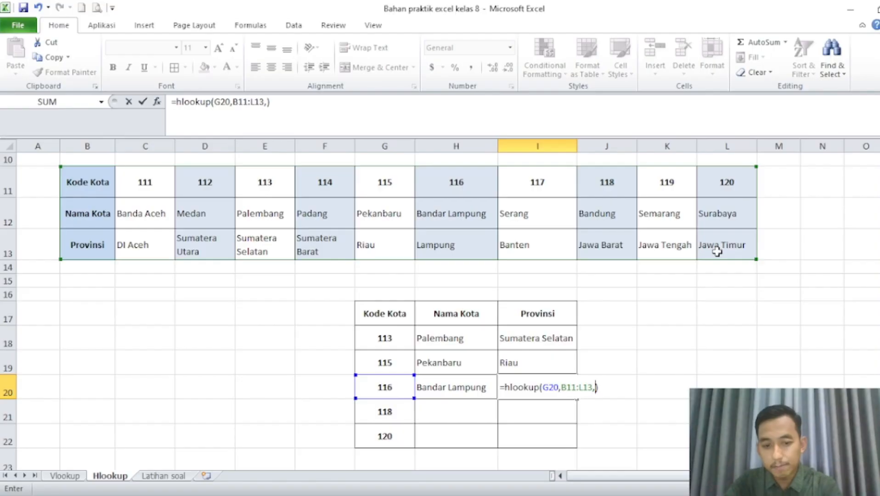
text(3)
key(Return)
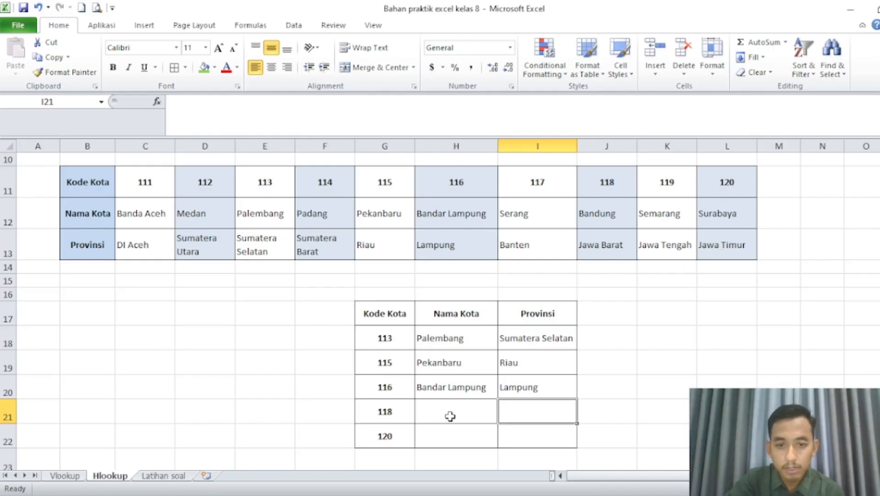
Enter =hlookup(G21,B11:L13,2) in H21 to look up the Nama Kota for code 118.
click(450, 416)
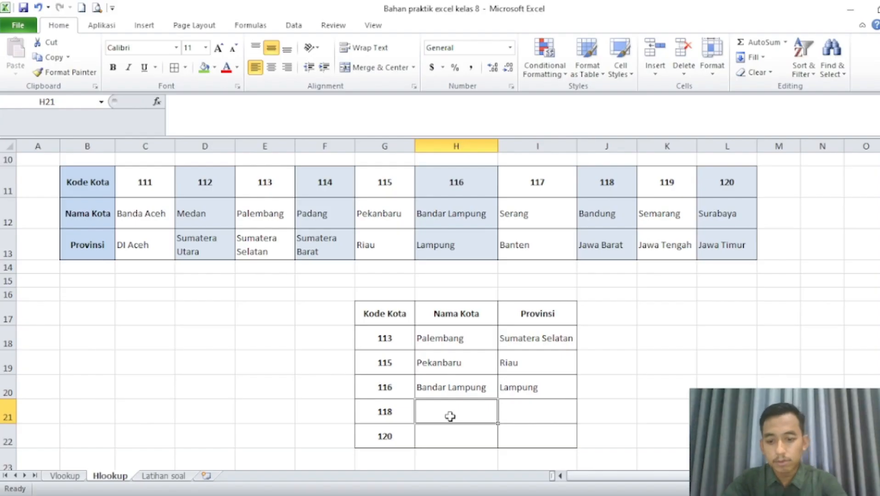
text(=)
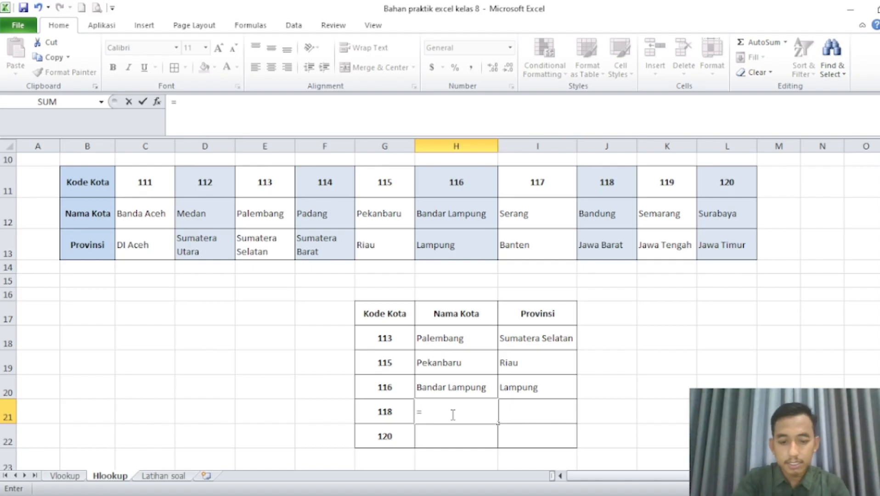
text(hl)
text(ookup()
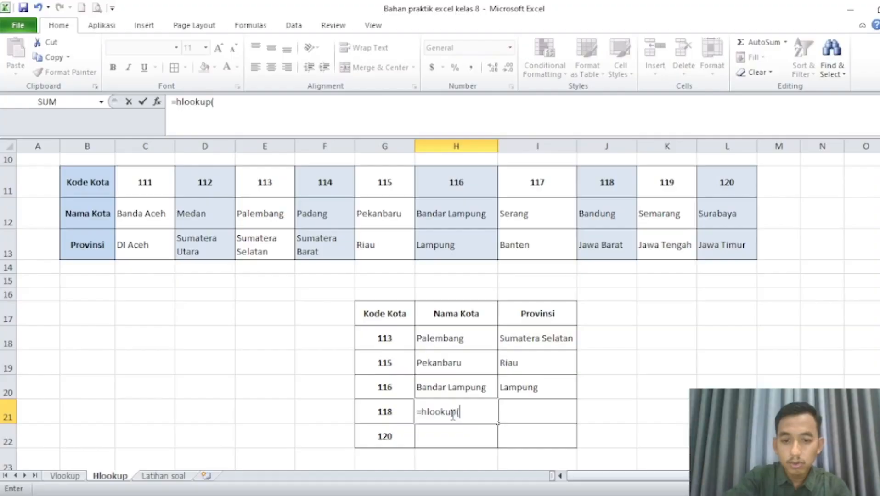
click(389, 411)
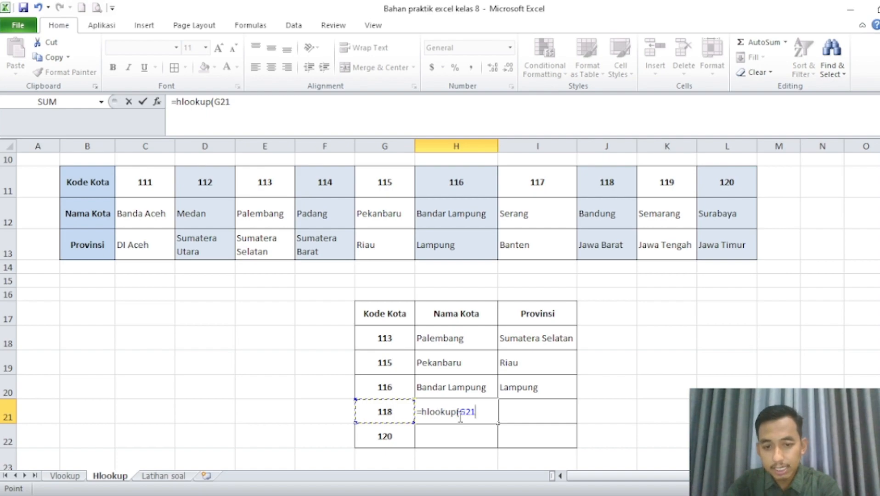
text(,)
click(93, 180)
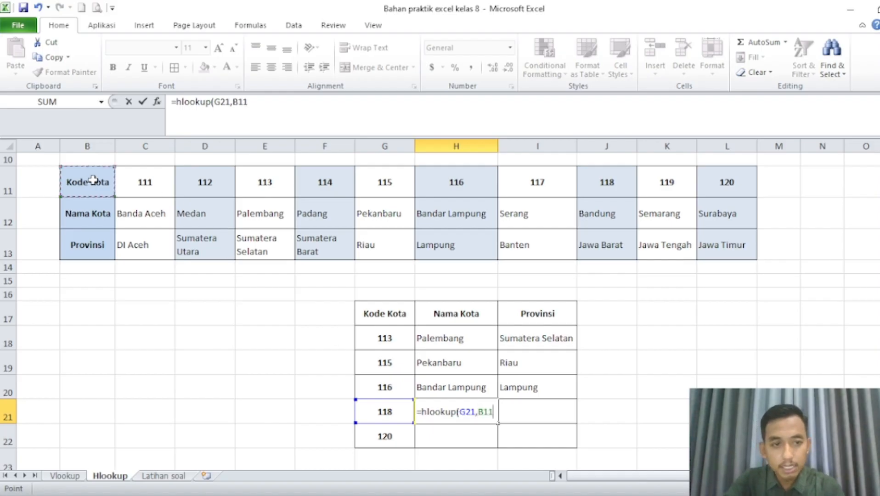
drag(93, 180, 732, 251)
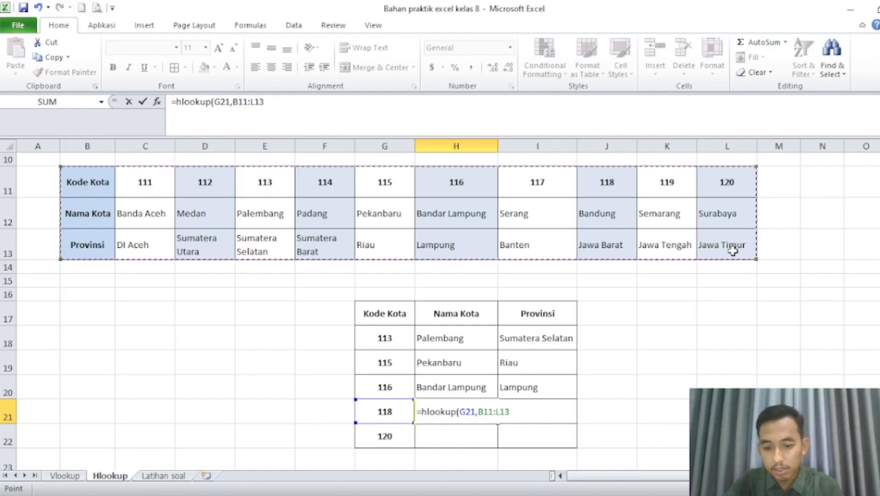
text(,2)
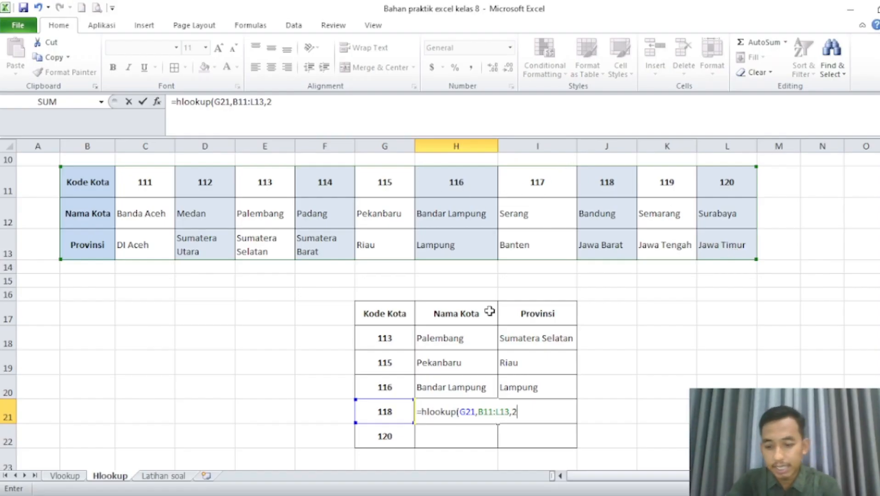
key(Return)
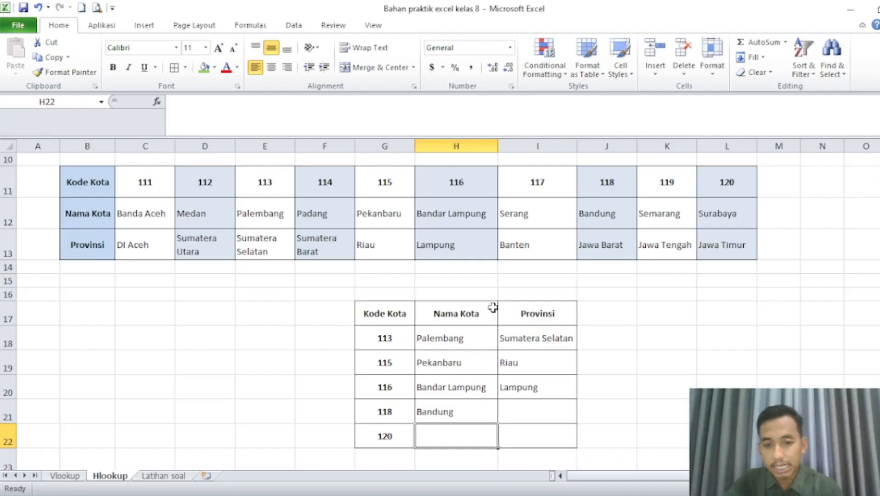
Enter =hlookup(G21,B11:L13,3) in I21 to look up the Provinsi for code 118.
click(531, 412)
text(=hlookup()
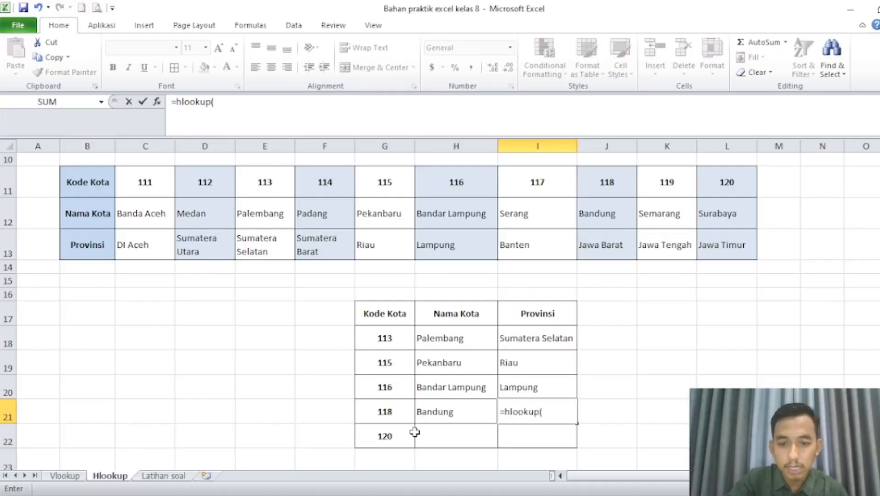
click(382, 415)
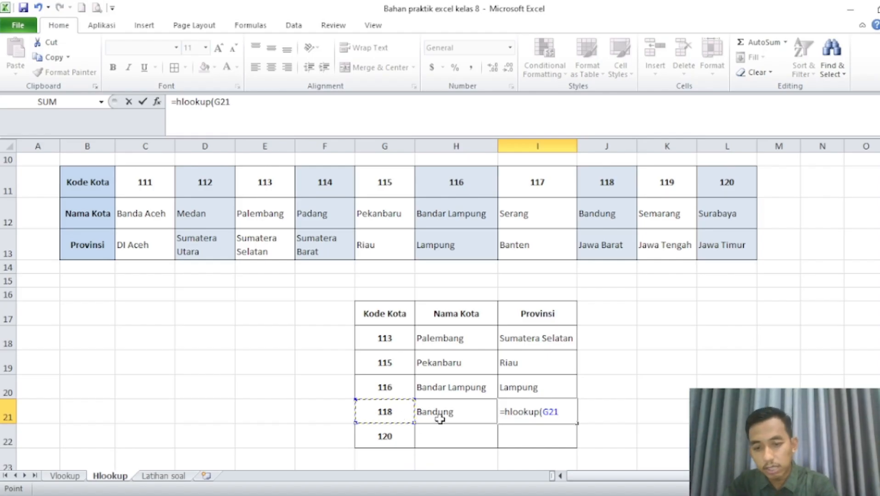
text(,)
drag(100, 181, 717, 236)
text(,)
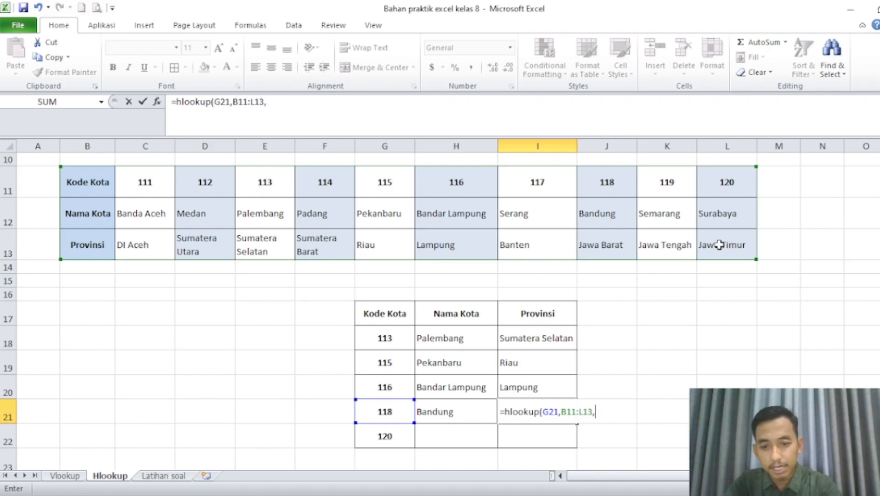
text(3)
key(Return)
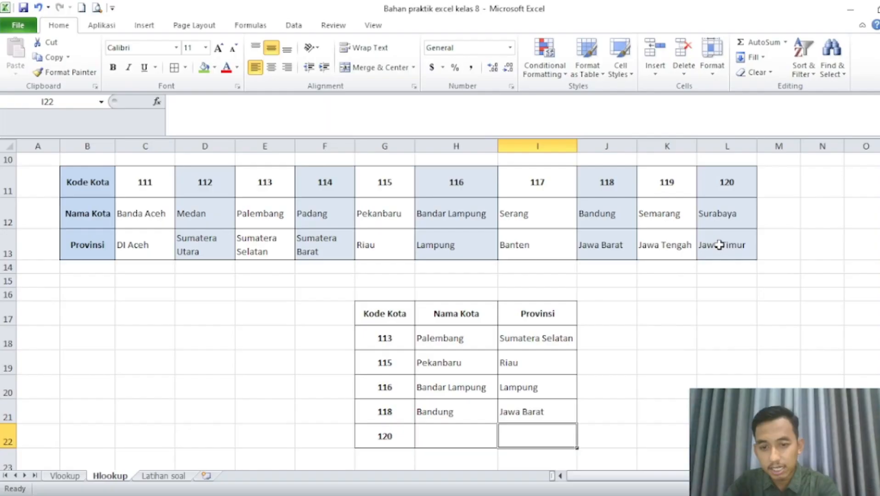
Enter =hlookup(G22,B11:L13,2) in H22 to look up the Nama Kota for code 120.
click(438, 438)
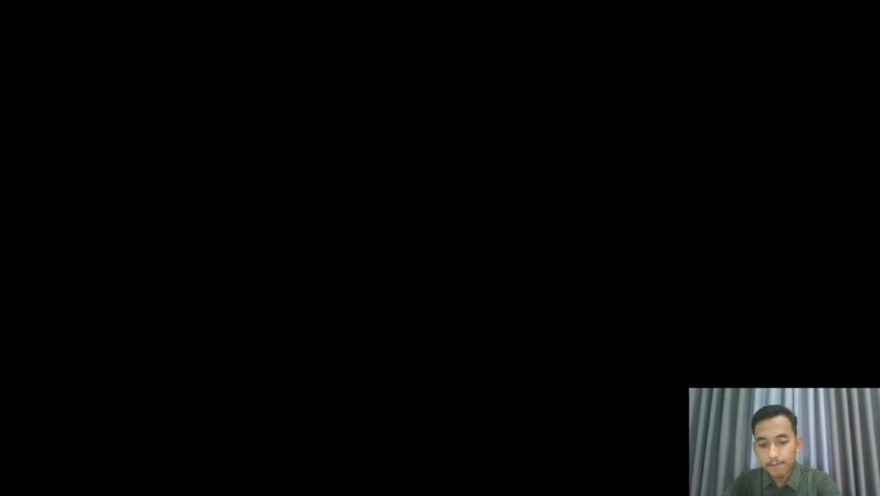
text(=hlookup)
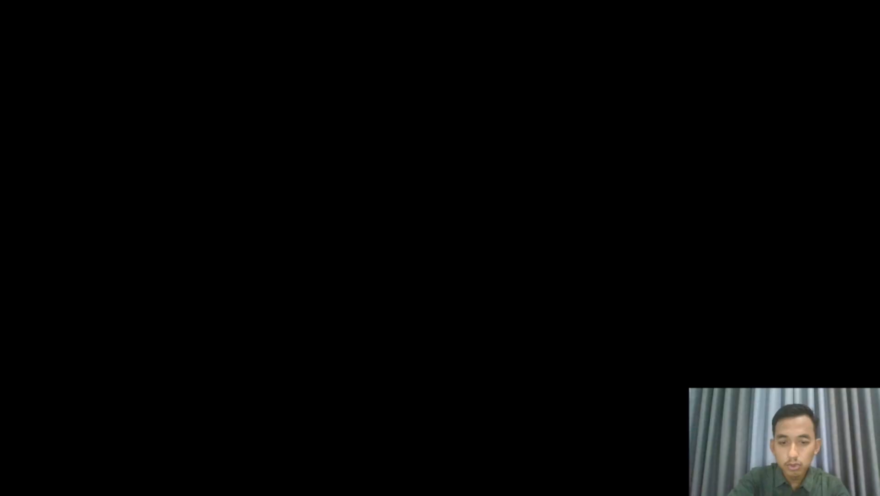
text(()
click(366, 436)
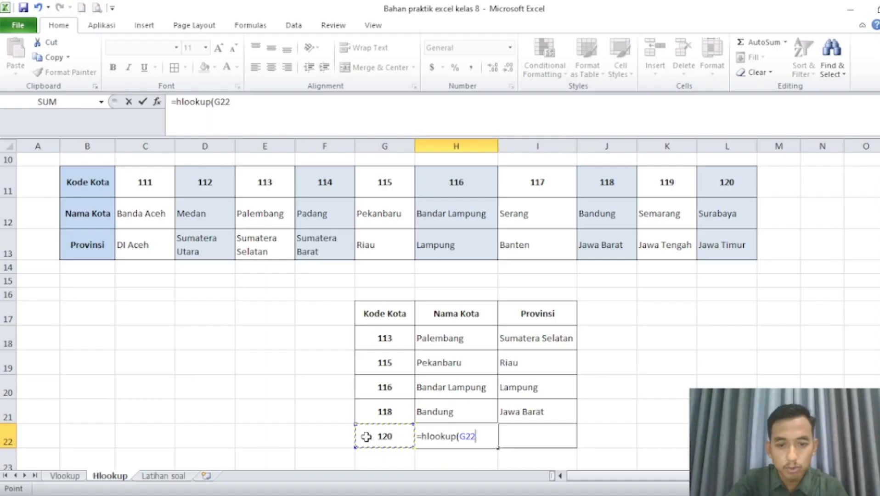
text(,)
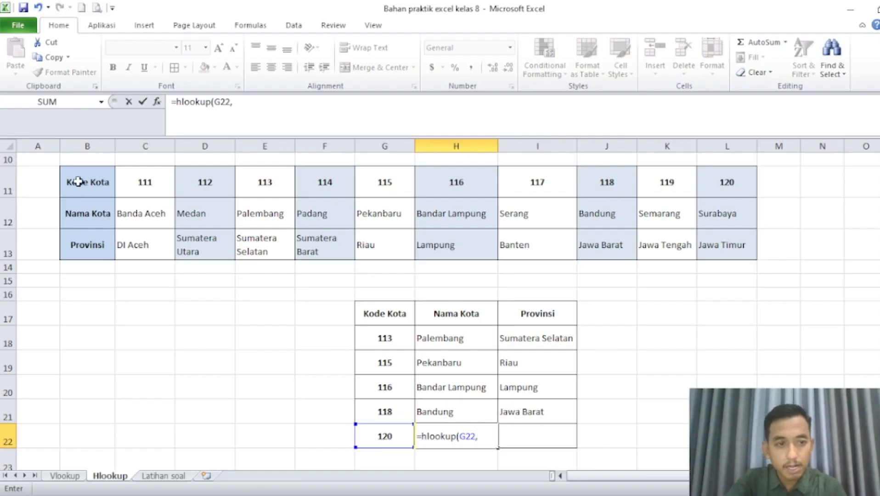
drag(78, 182, 745, 237)
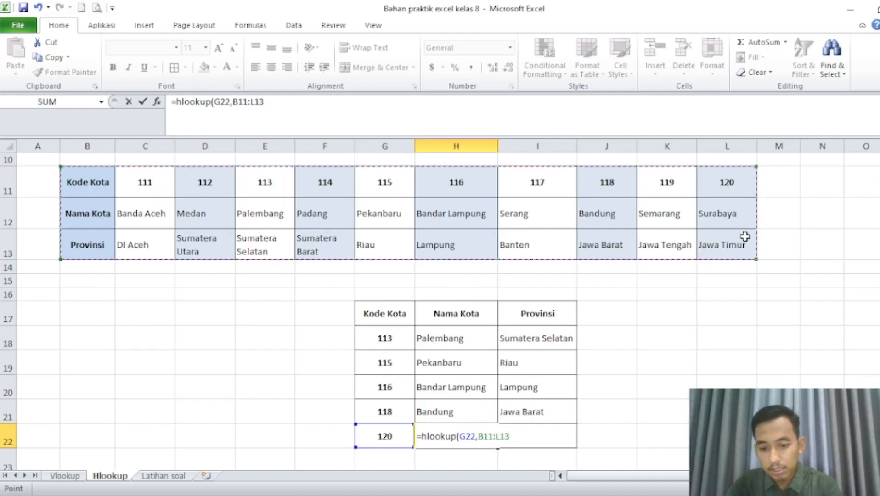
text(,)
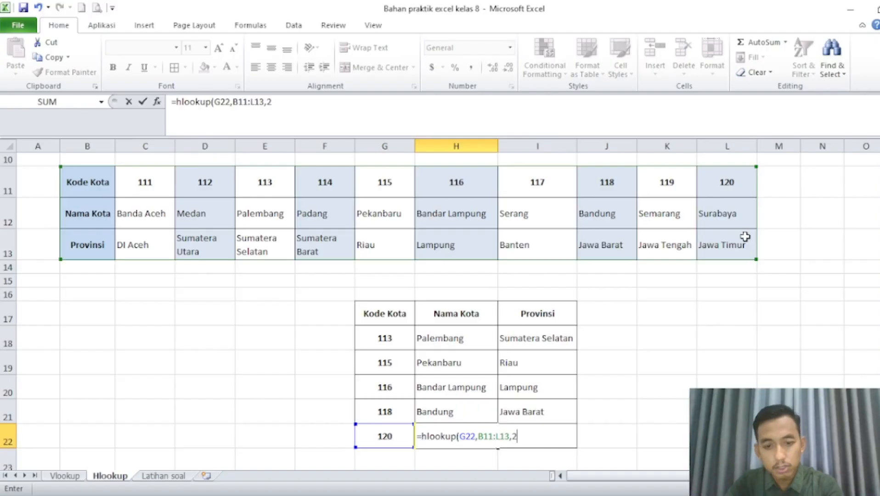
text(2)
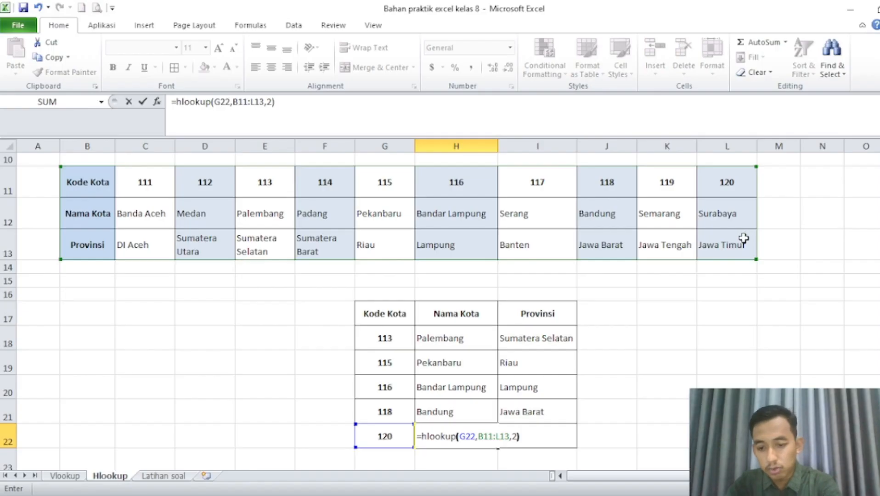
key(Return)
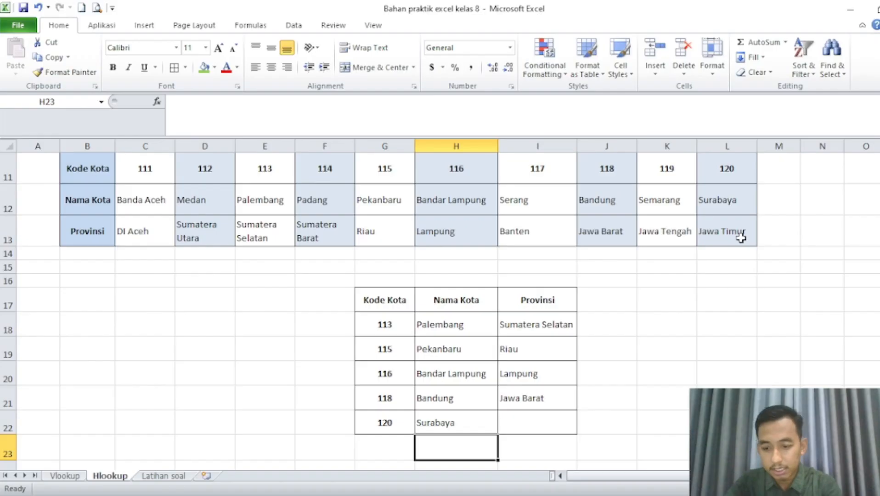
Enter =hlookup(G22,B11:L13,3) in I22 to look up the Provinsi for code 120.
key(Up)
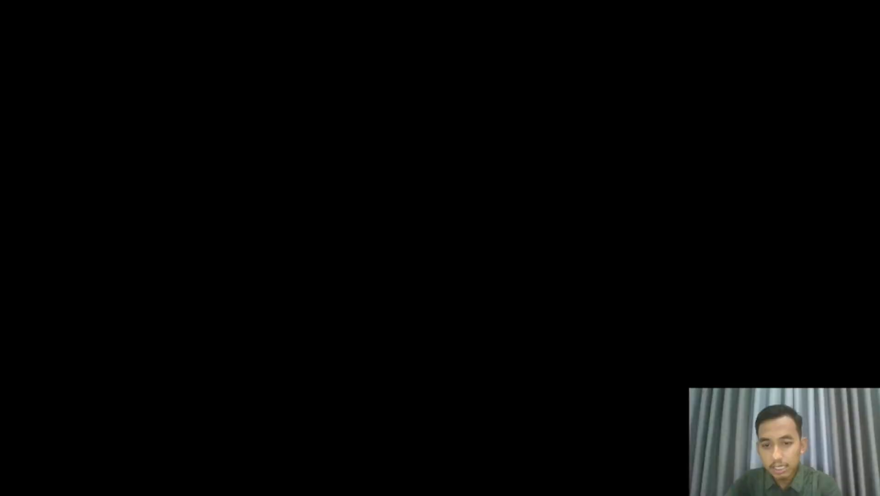
key(Right)
text(=H)
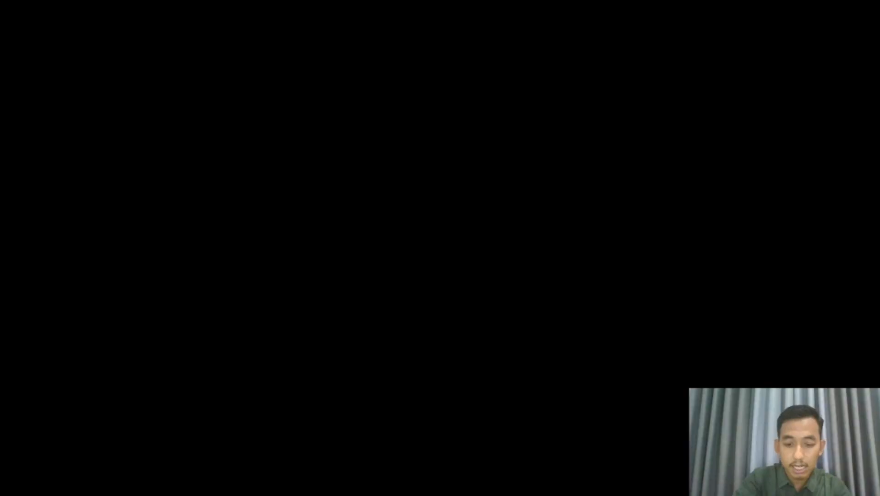
text(lookup()
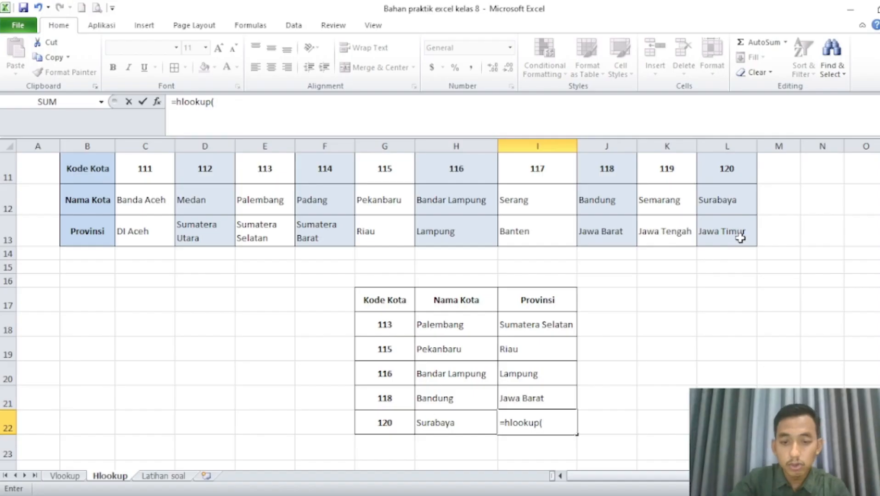
click(386, 423)
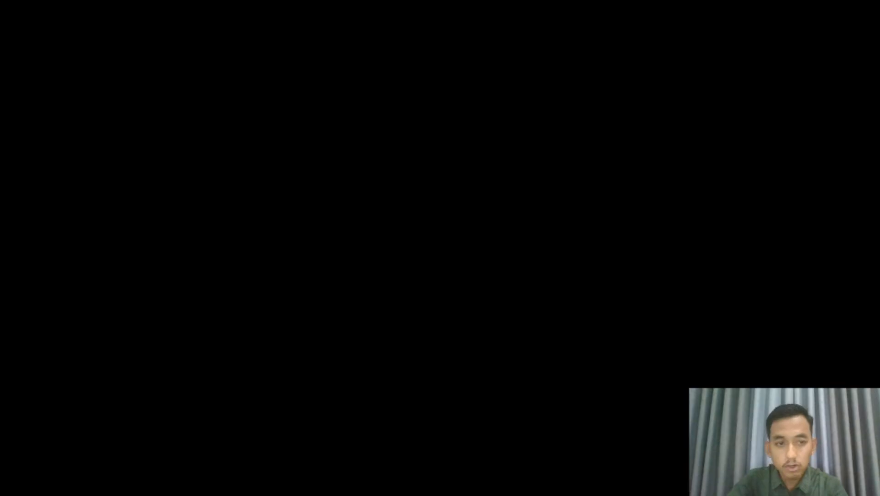
text(,)
drag(89, 169, 727, 233)
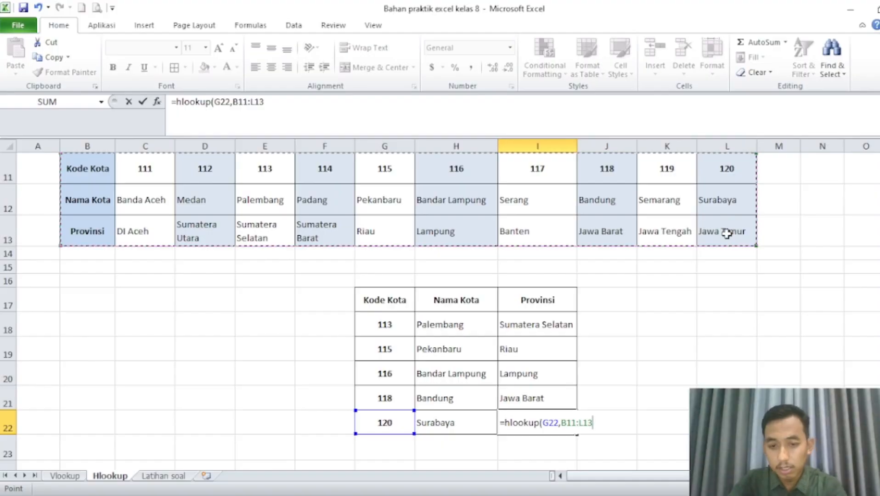
text(,)
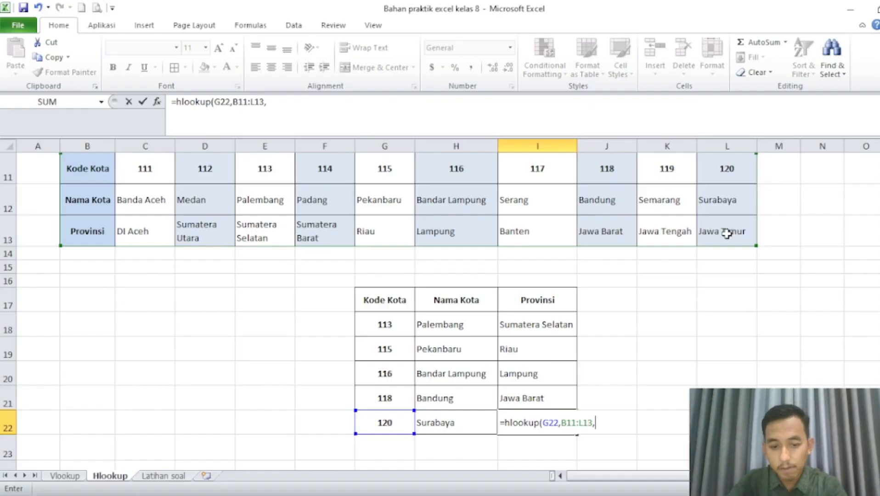
text(3)
key(Return)
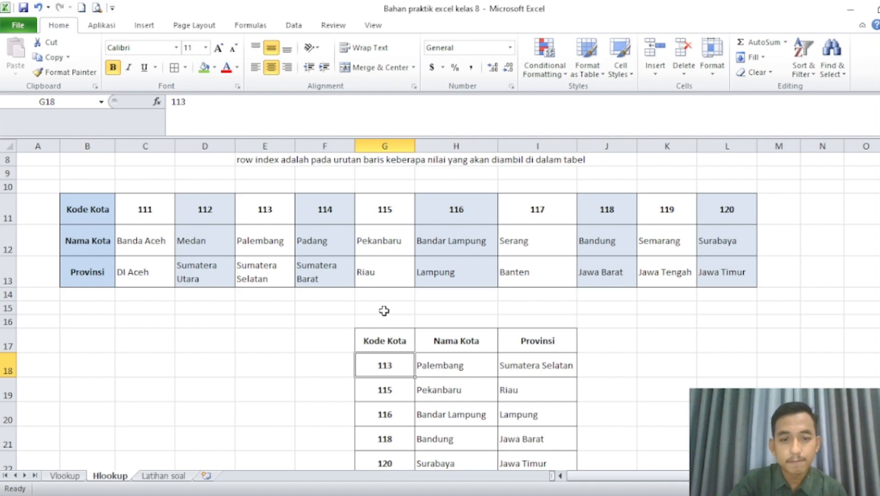
click(385, 310)
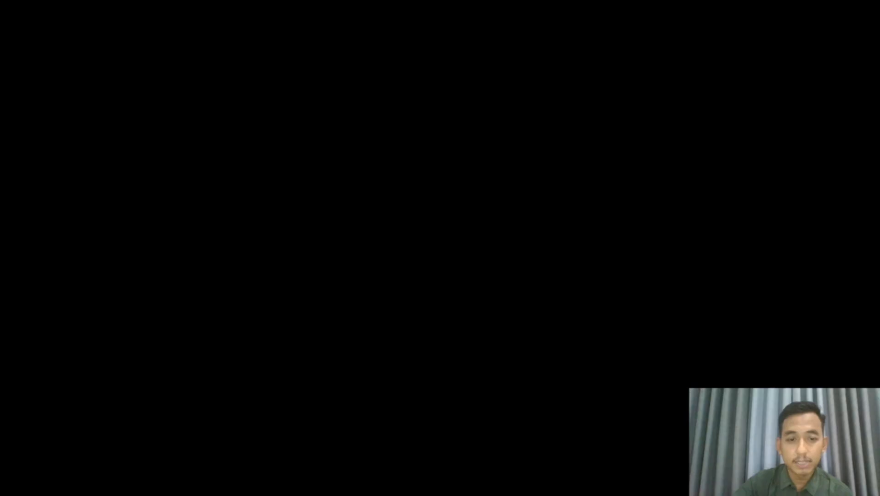
On the Latihan soal sheet, enter =vlookup(D9,B3:E6,2) in E9 to look up the first employee's Gaji Pokok by Golongan.
click(301, 355)
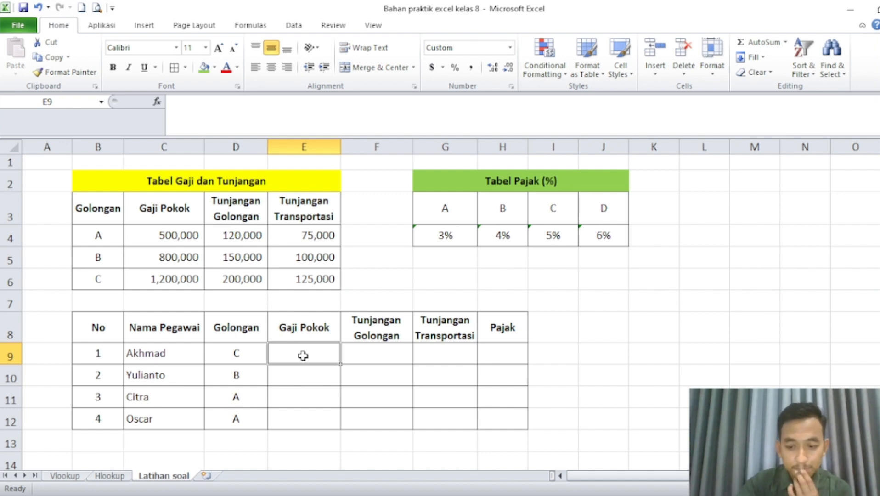
text(=vlook)
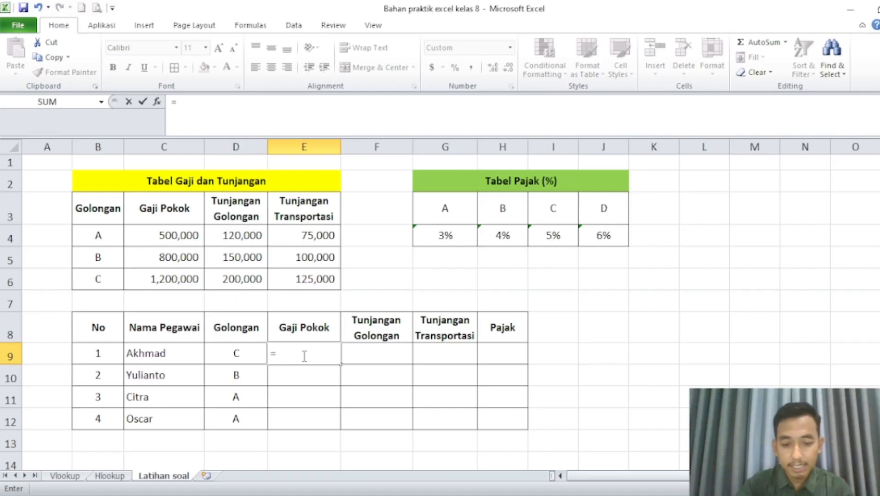
text(up()
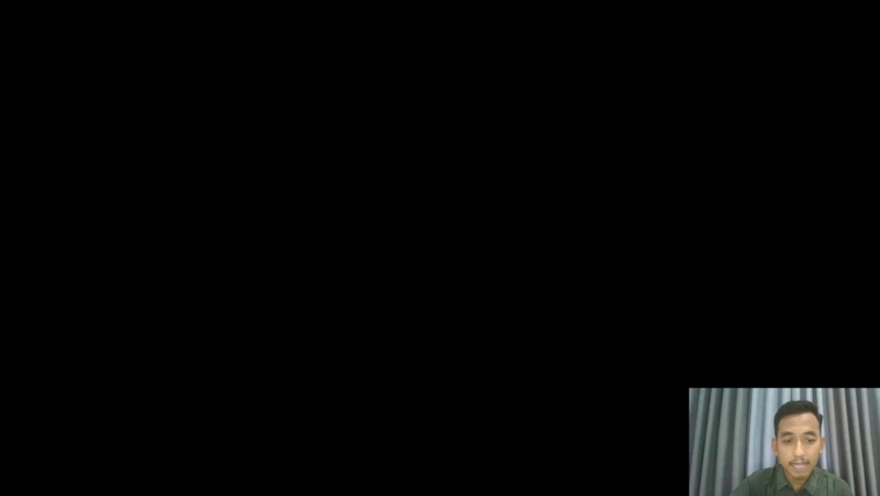
click(256, 354)
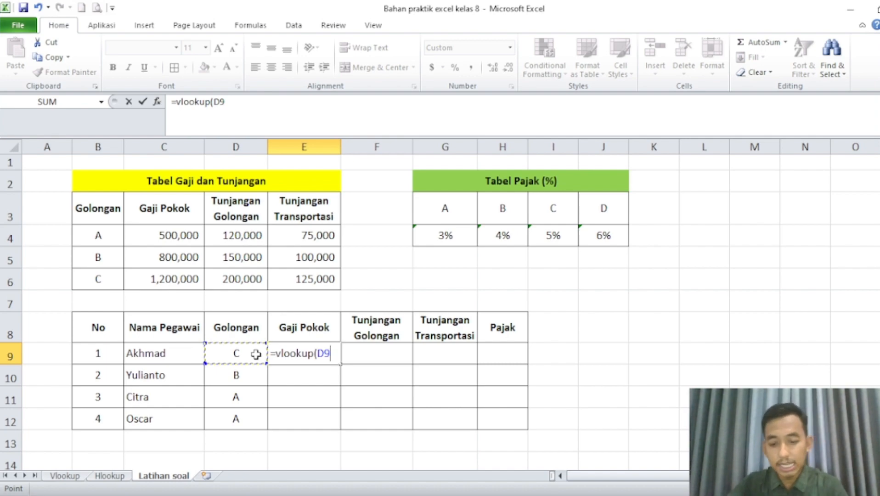
text(,)
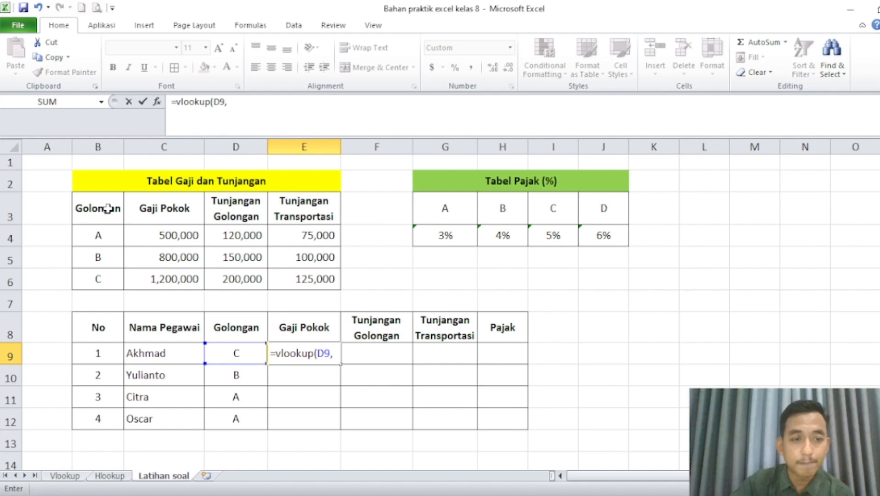
drag(107, 209, 287, 278)
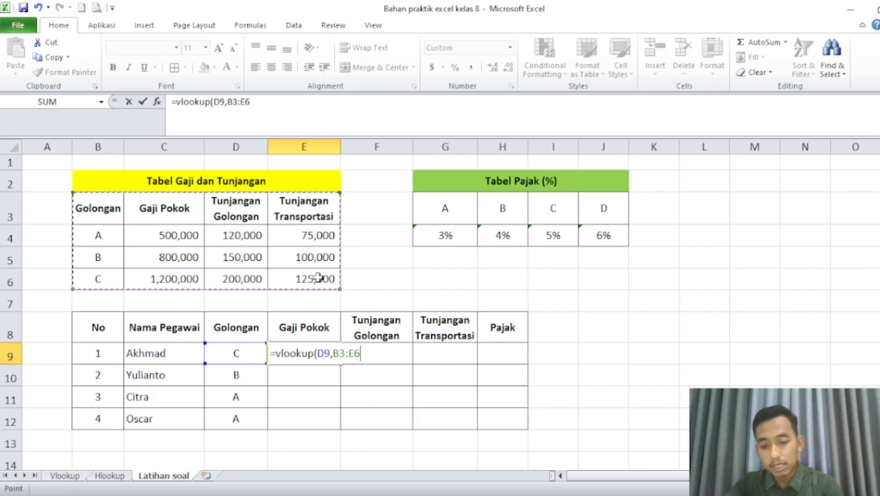
text(,)
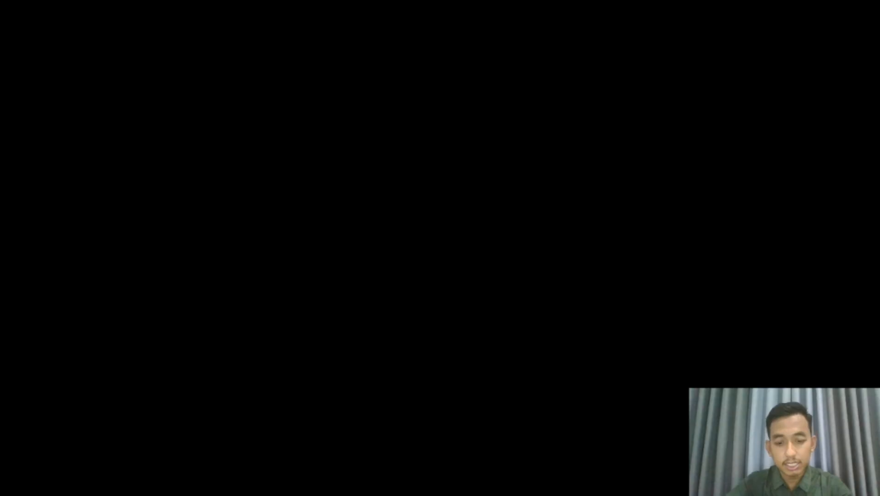
text(2))
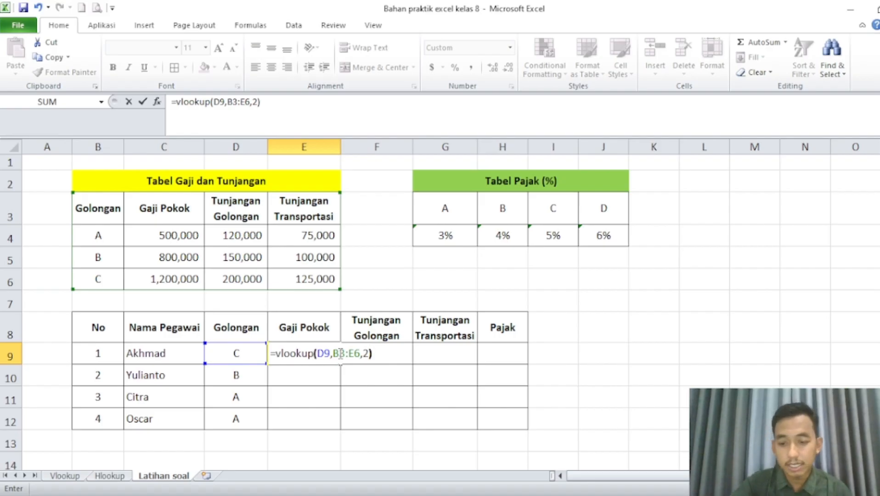
key(Return)
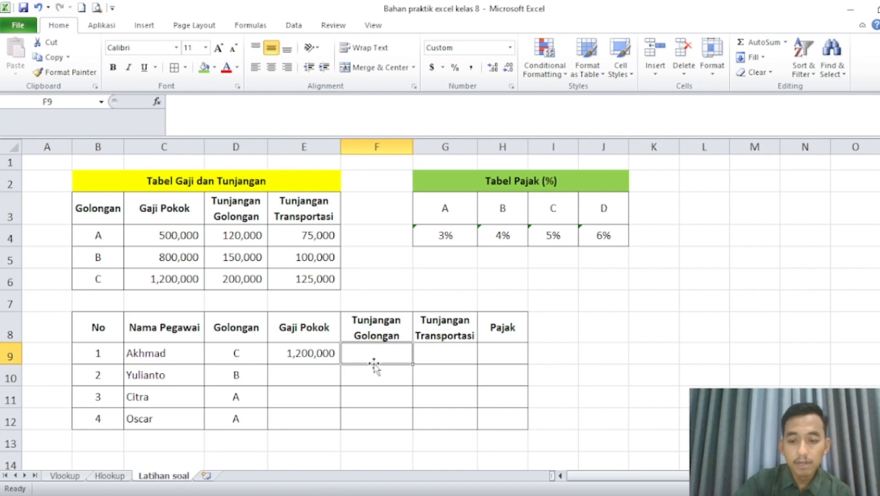
Enter =vlookup(D9,B3:E6,3) in F9 to look up the first employee's Tunjangan Golongan.
text(=vl)
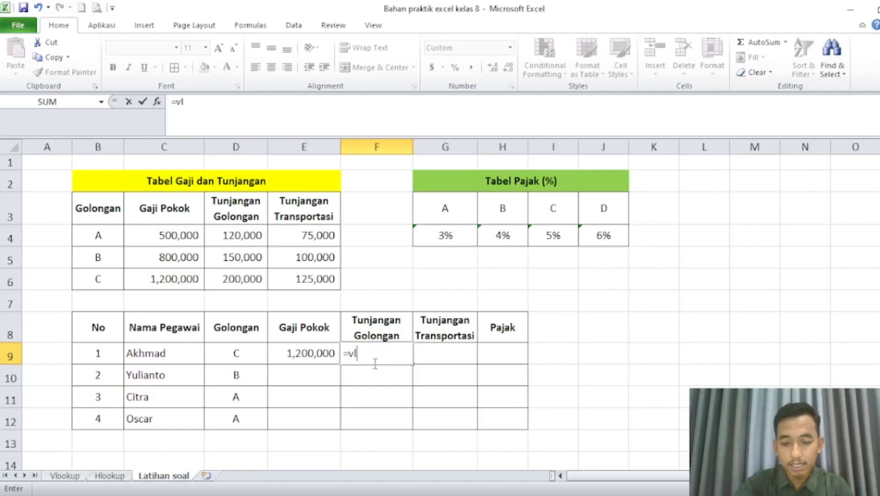
text(ookup)
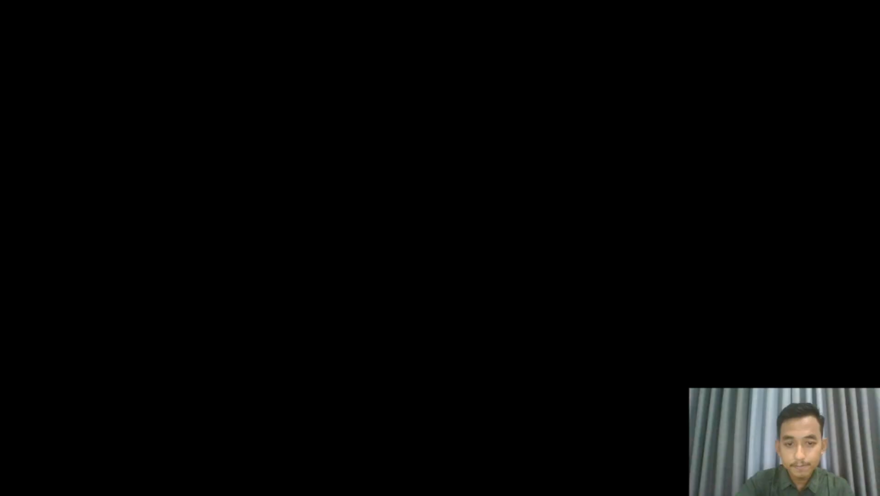
text(()
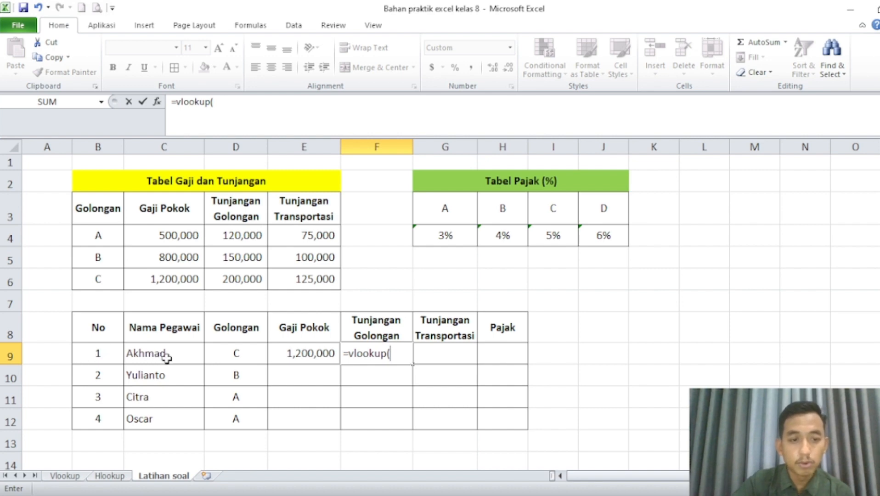
click(219, 355)
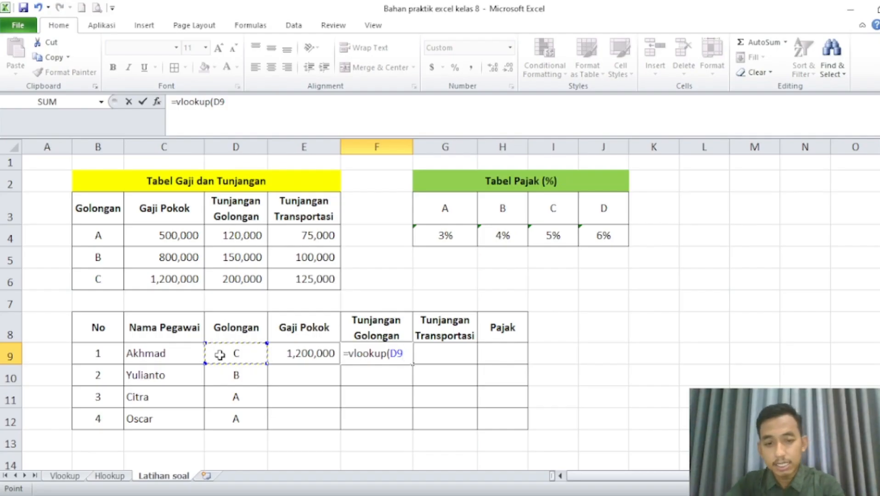
text(,)
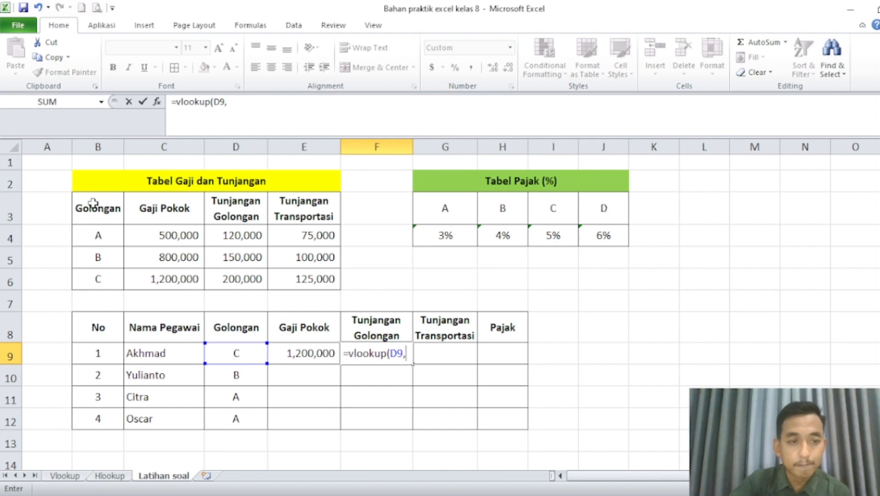
drag(93, 202, 304, 279)
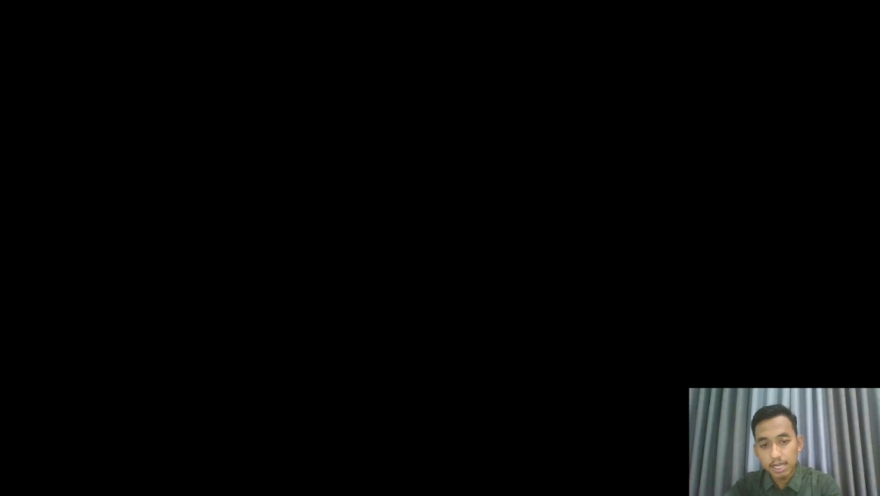
text(,)
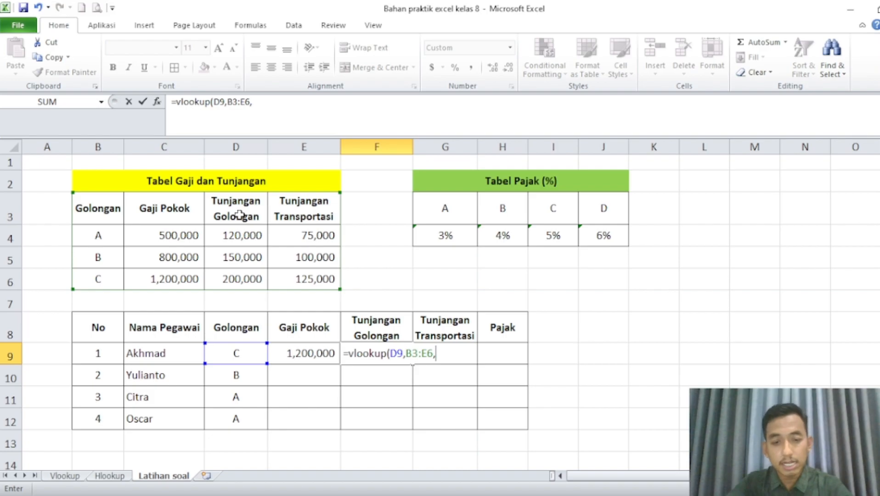
text(3))
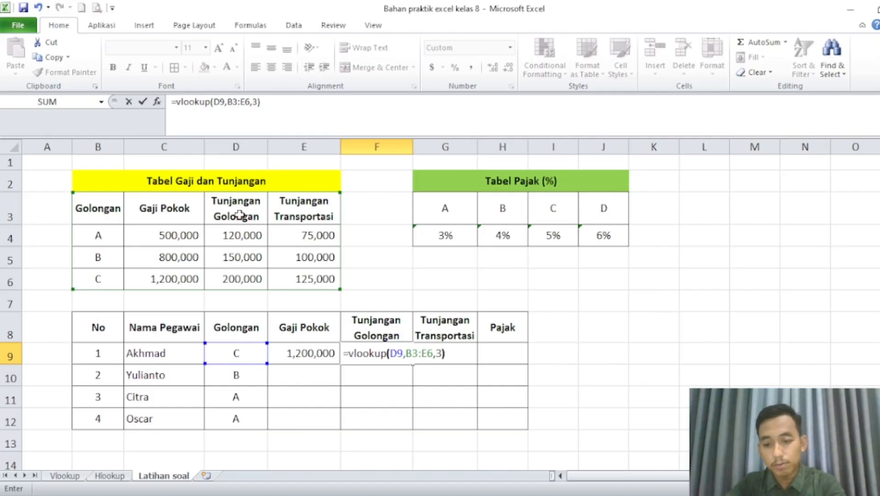
key(Return)
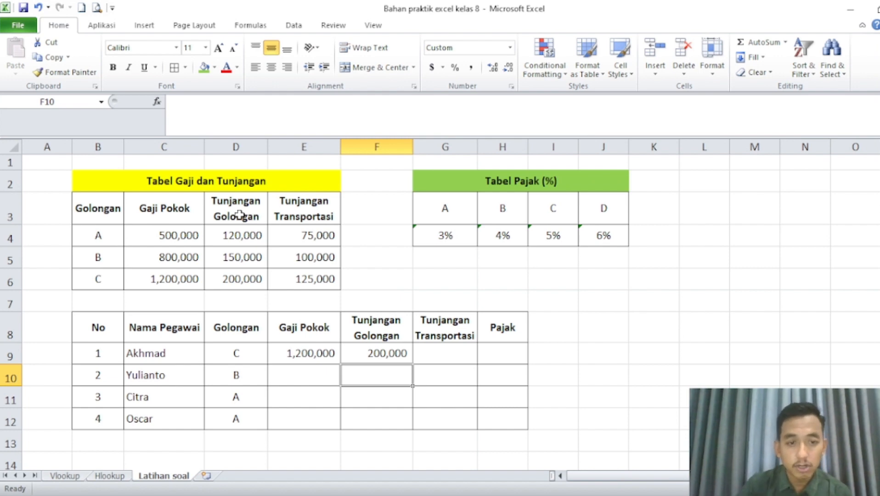
Enter =vlookup(D9,B3:E6,4) in G9 to look up the first employee's Tunjangan Transportasi.
click(451, 350)
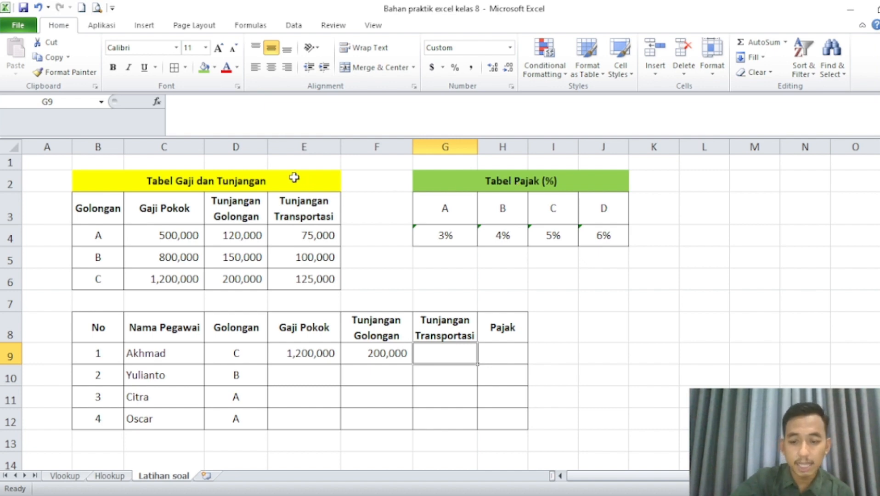
text(=)
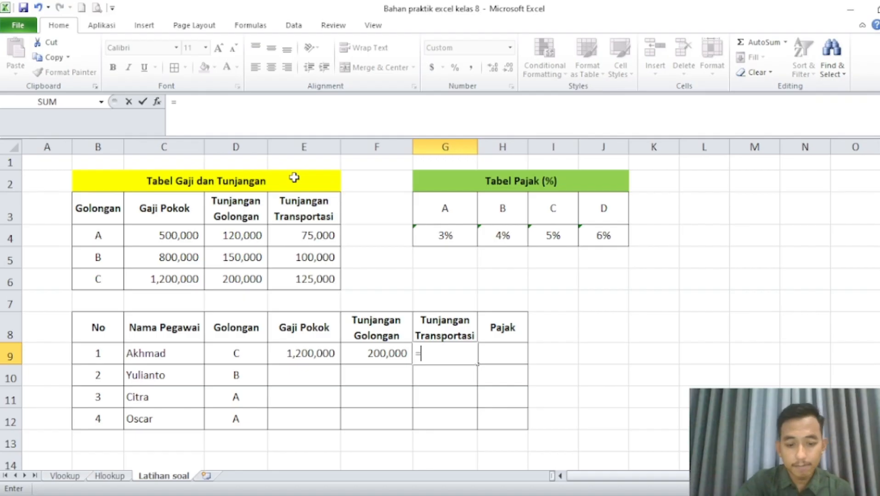
text(vlookup()
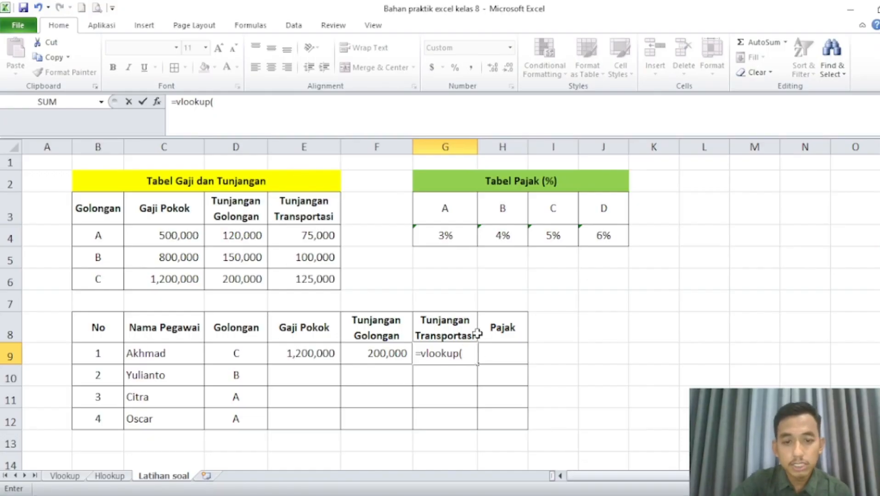
click(245, 352)
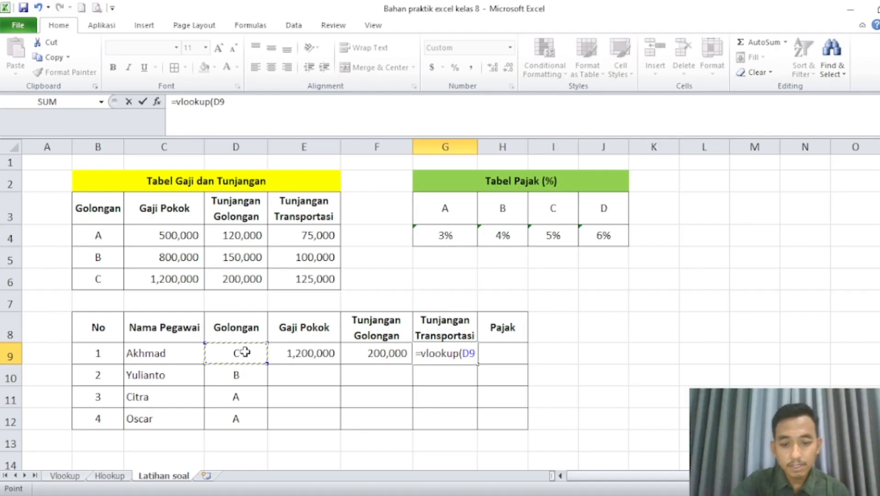
text(,)
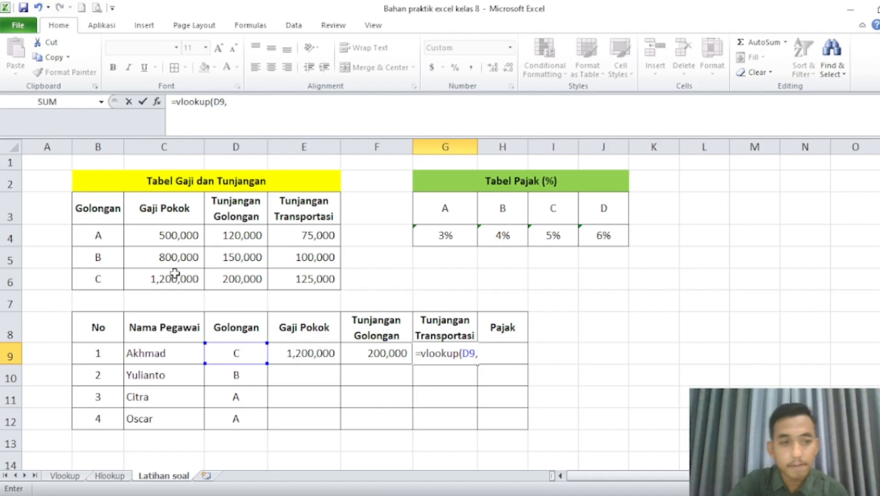
drag(78, 197, 299, 275)
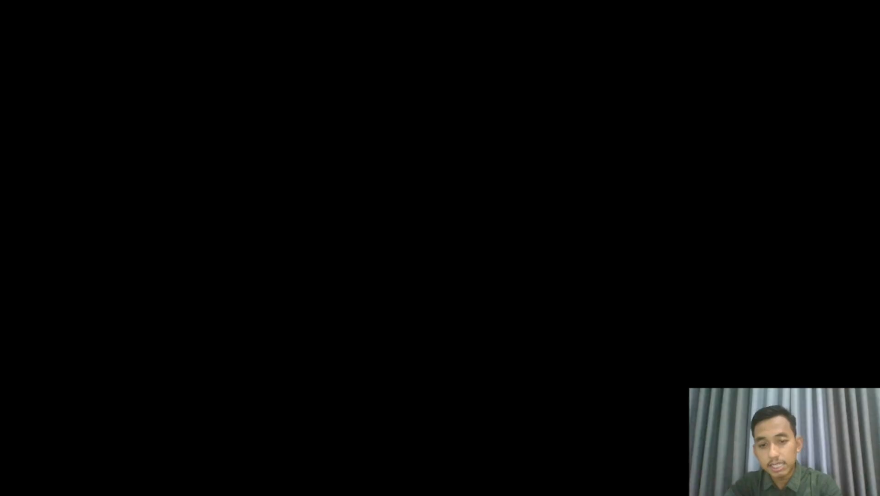
text(,)
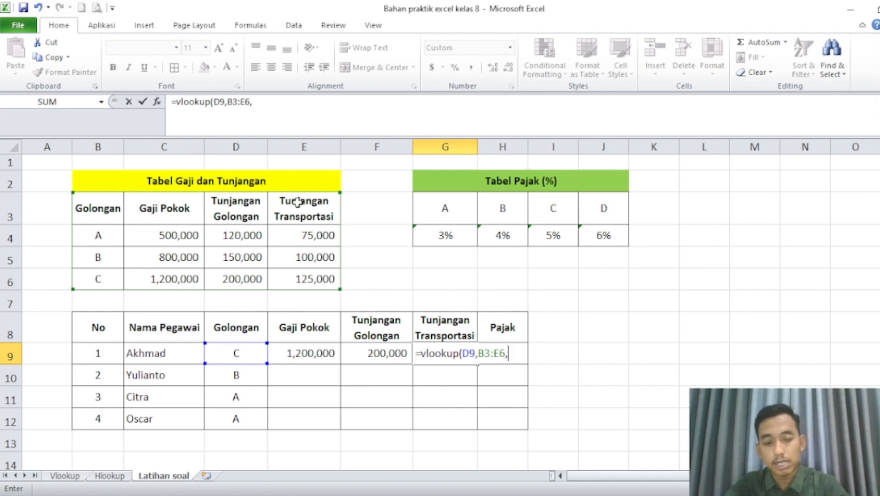
text(4)
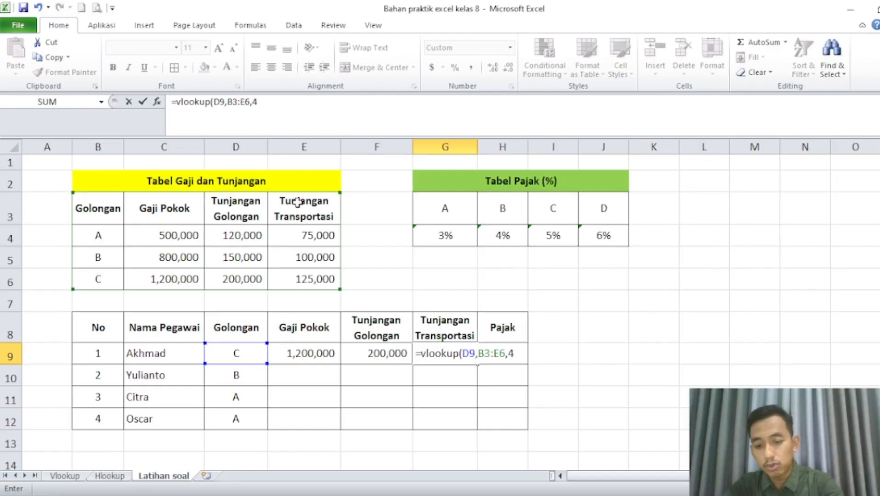
text())
key(Return)
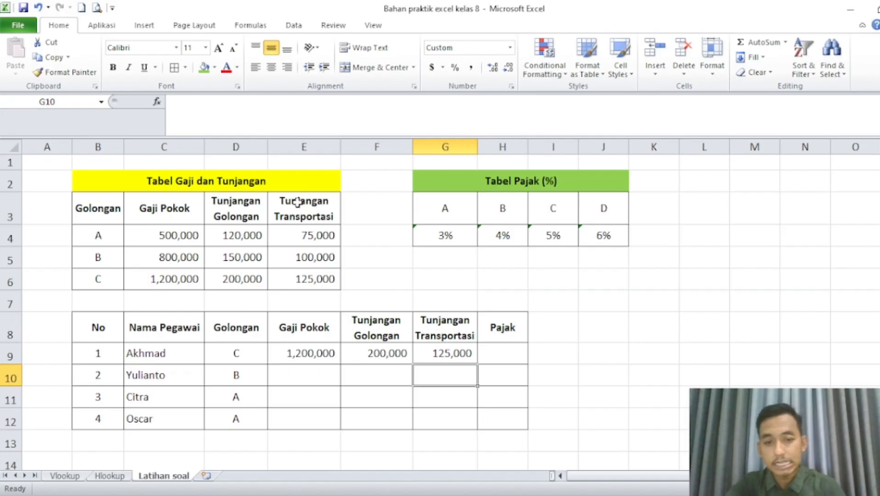
Enter =hlookup(D9,G3:J4,2) in H9 to look up the first employee's Pajak from Tabel Pajak.
click(515, 353)
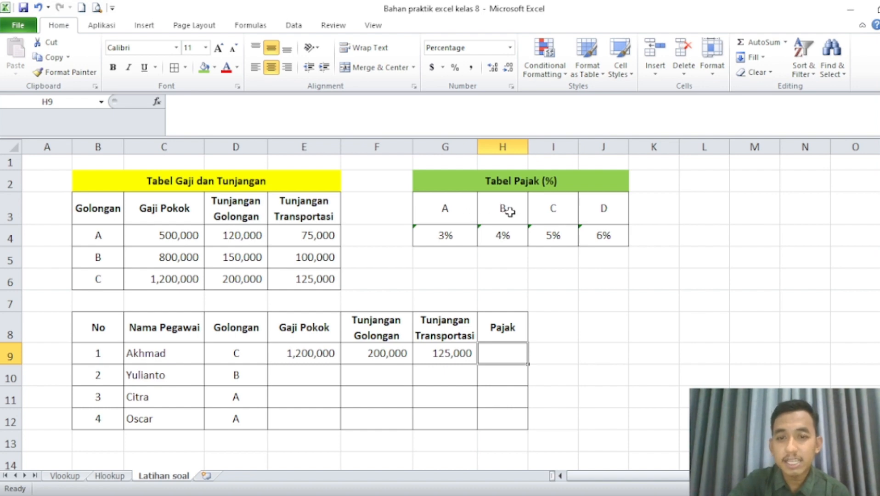
click(652, 212)
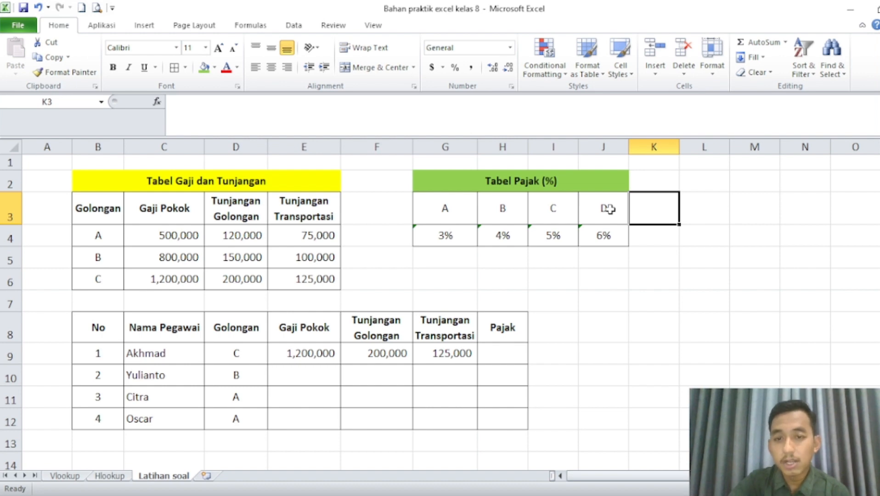
click(492, 350)
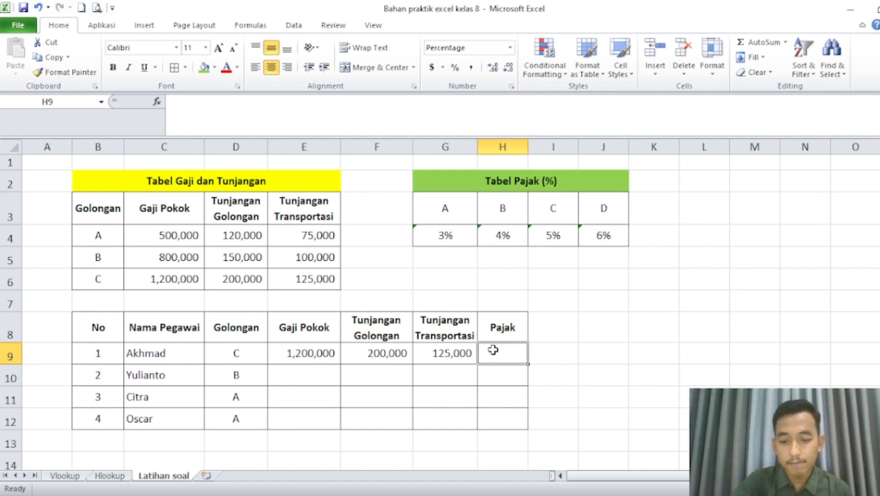
text(=hlooku)
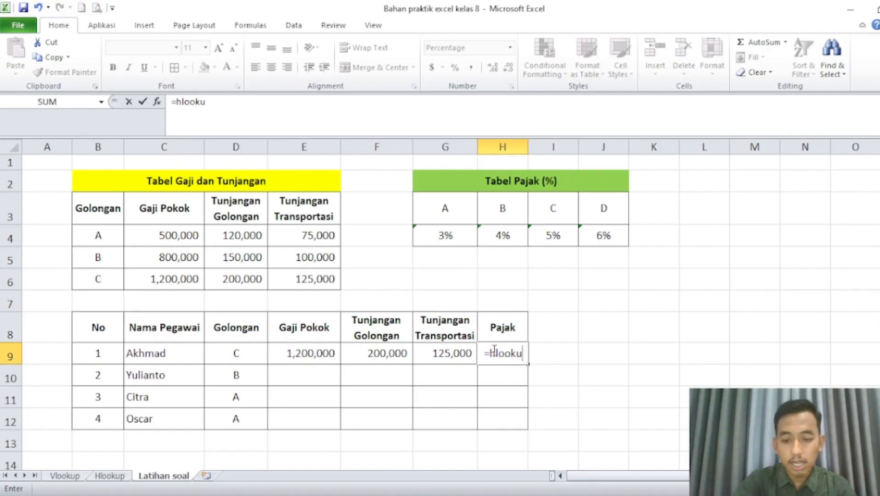
text(p()
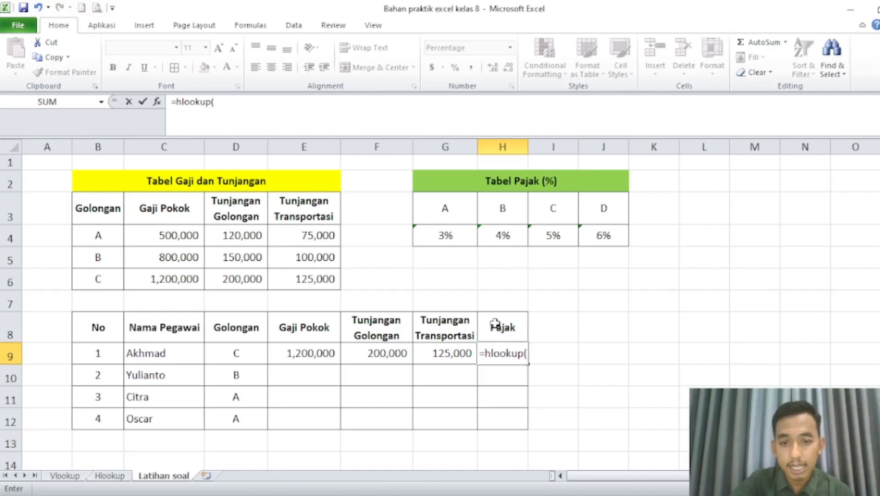
click(237, 356)
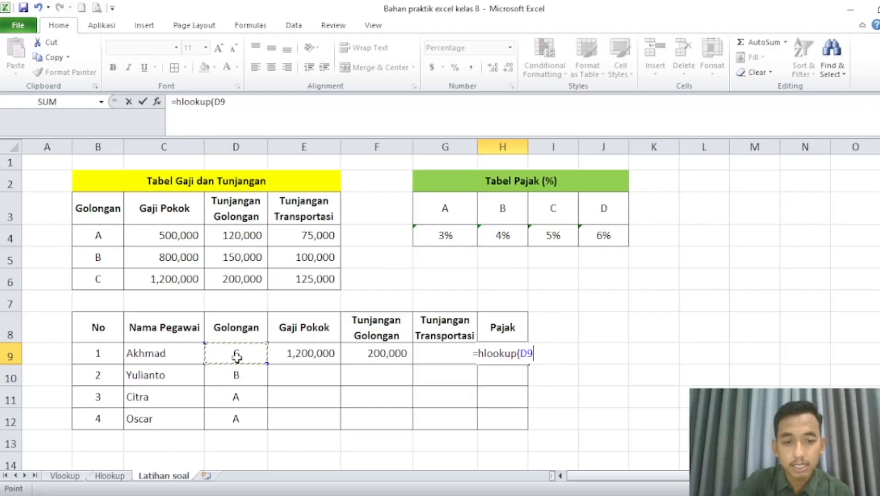
text(,)
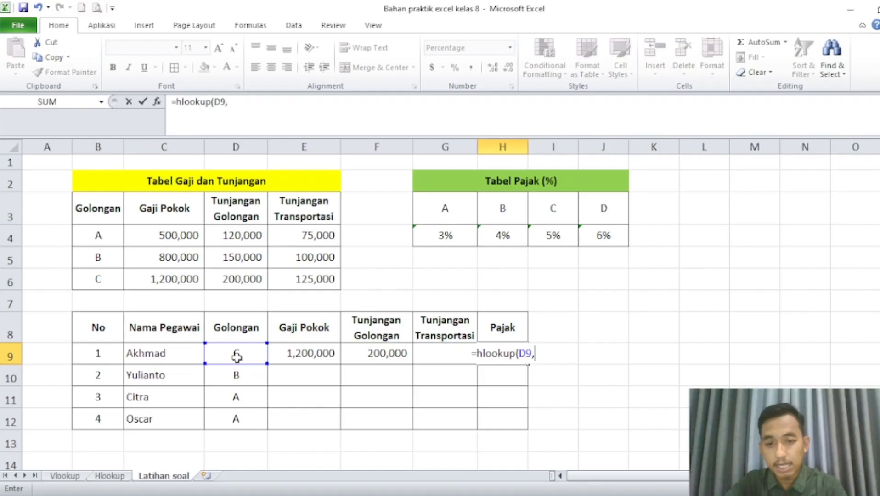
drag(454, 202, 605, 237)
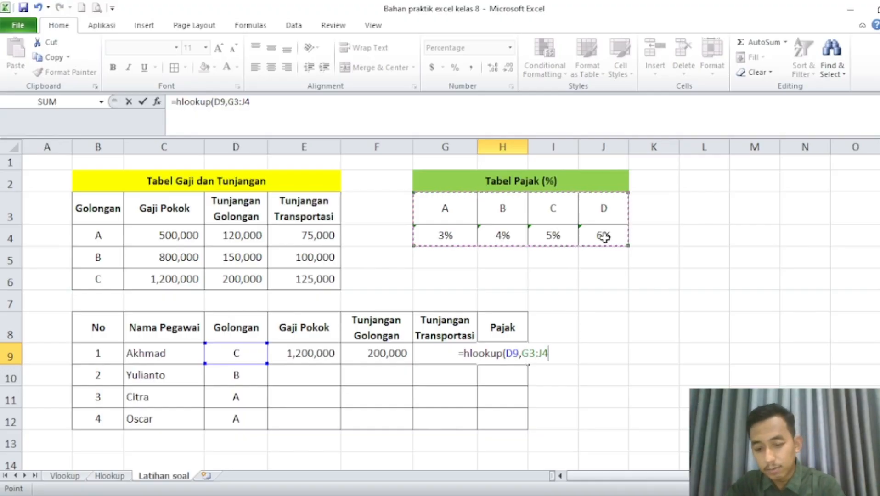
text(,)
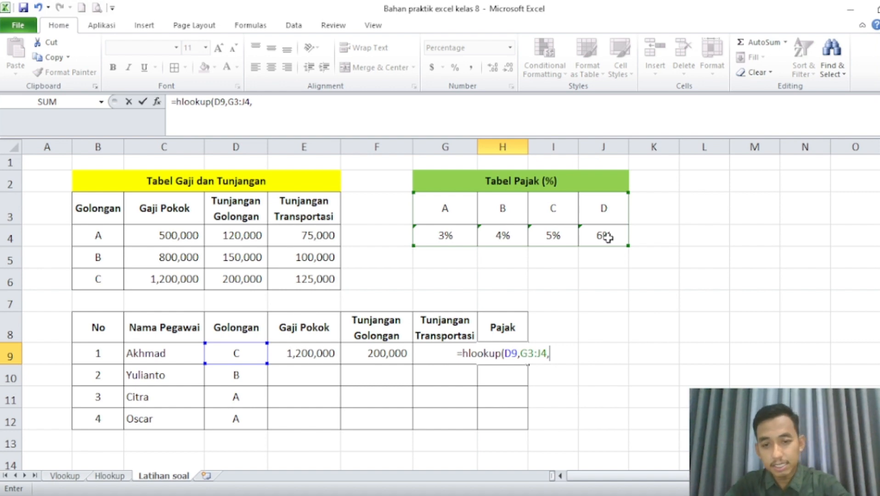
text(2))
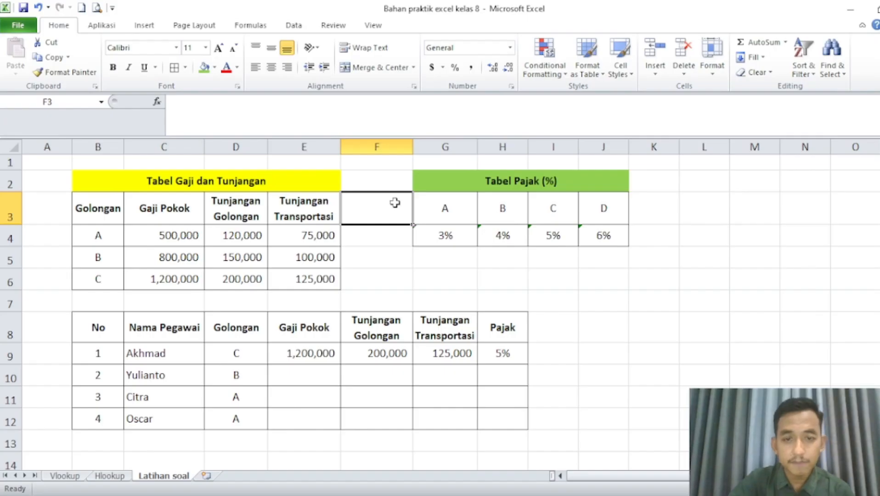
Label the Tabel Pajak rows with Golongan in F3 and Pajak in F4, aligned right and vertically centred.
text(Golongan)
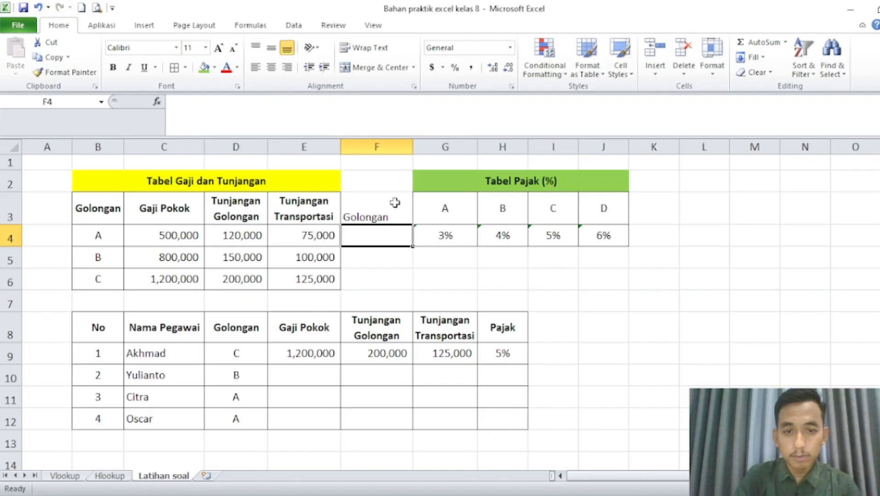
text(Paja)
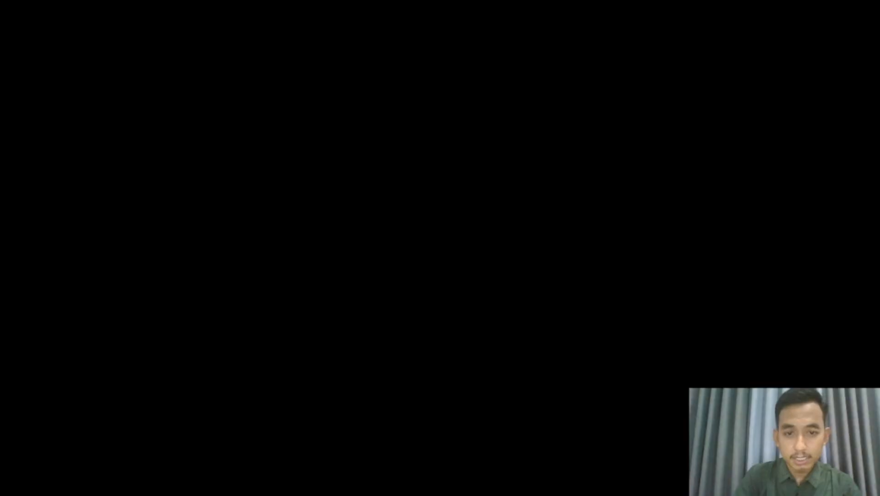
text(k)
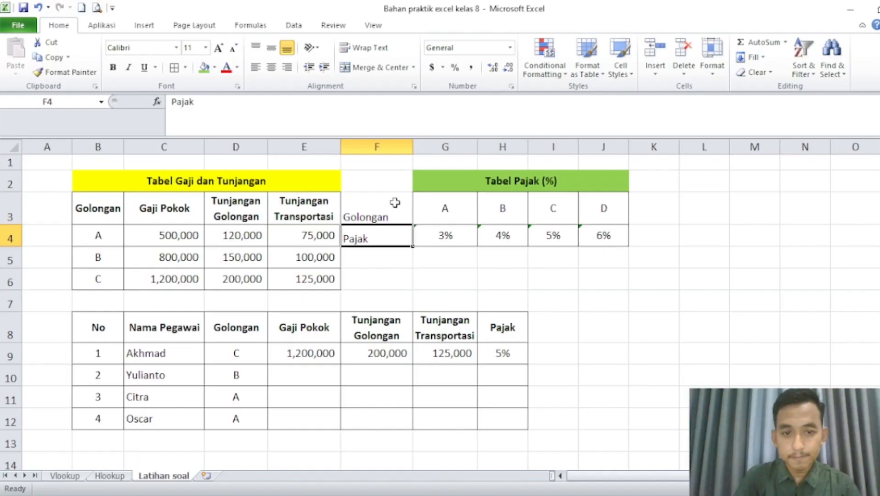
click(395, 203)
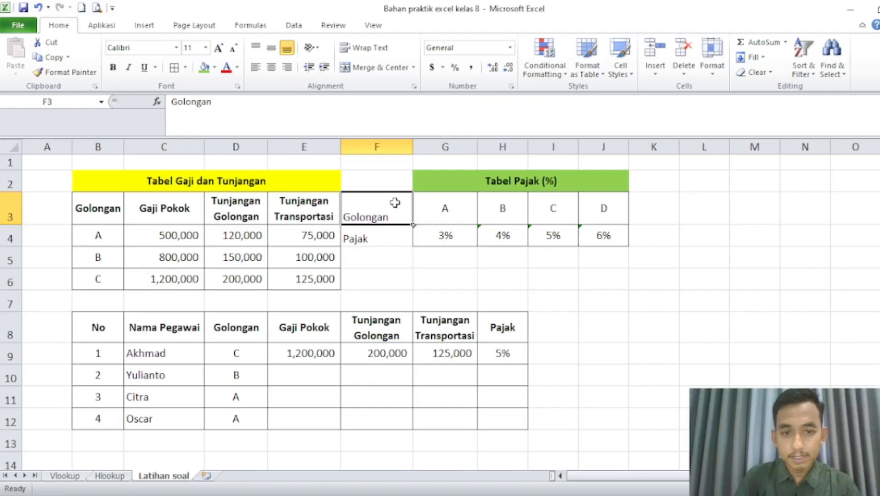
key(shift+Down)
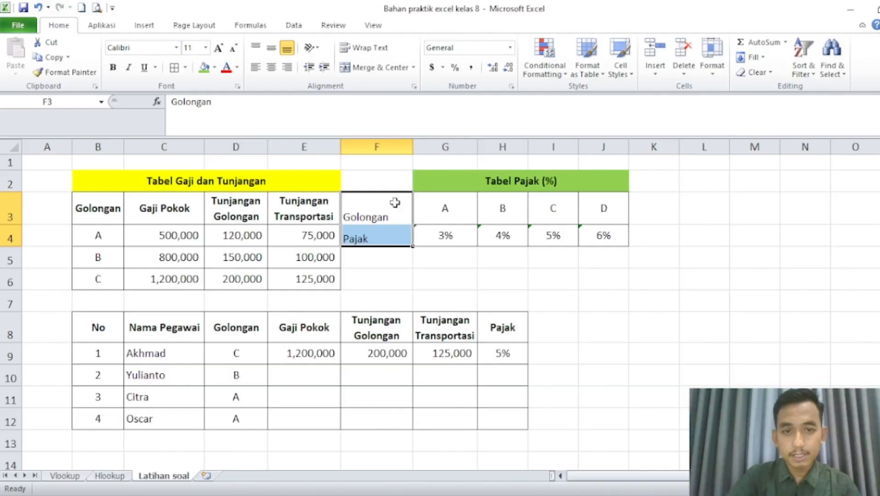
click(286, 69)
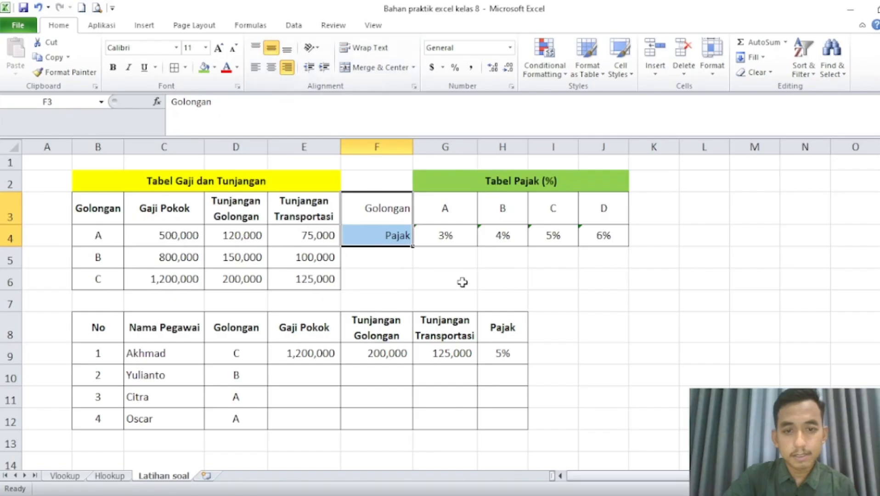
click(462, 282)
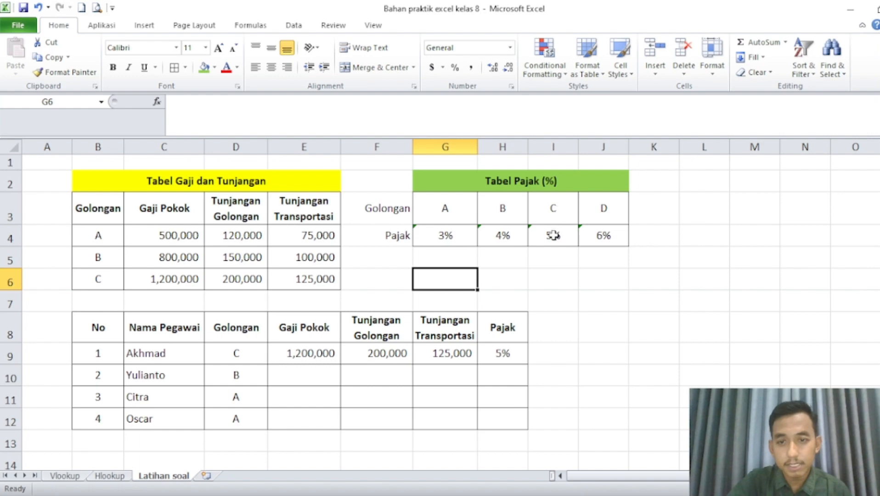
Delete column J to remove Golongan D from Tabel Pajak, and select H9 to check its formula.
click(603, 147)
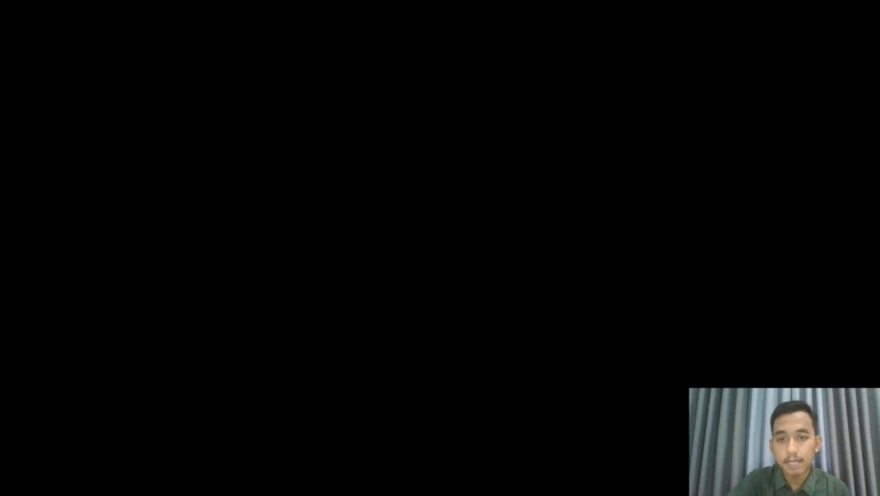
click(515, 354)
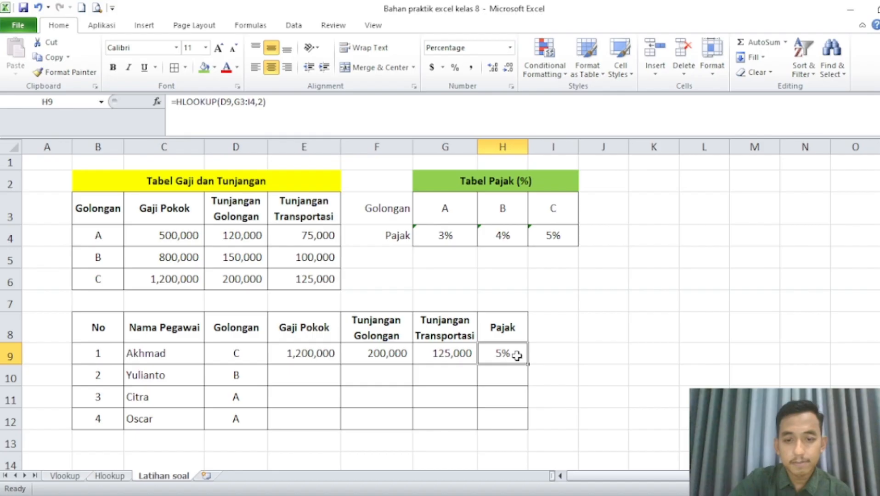